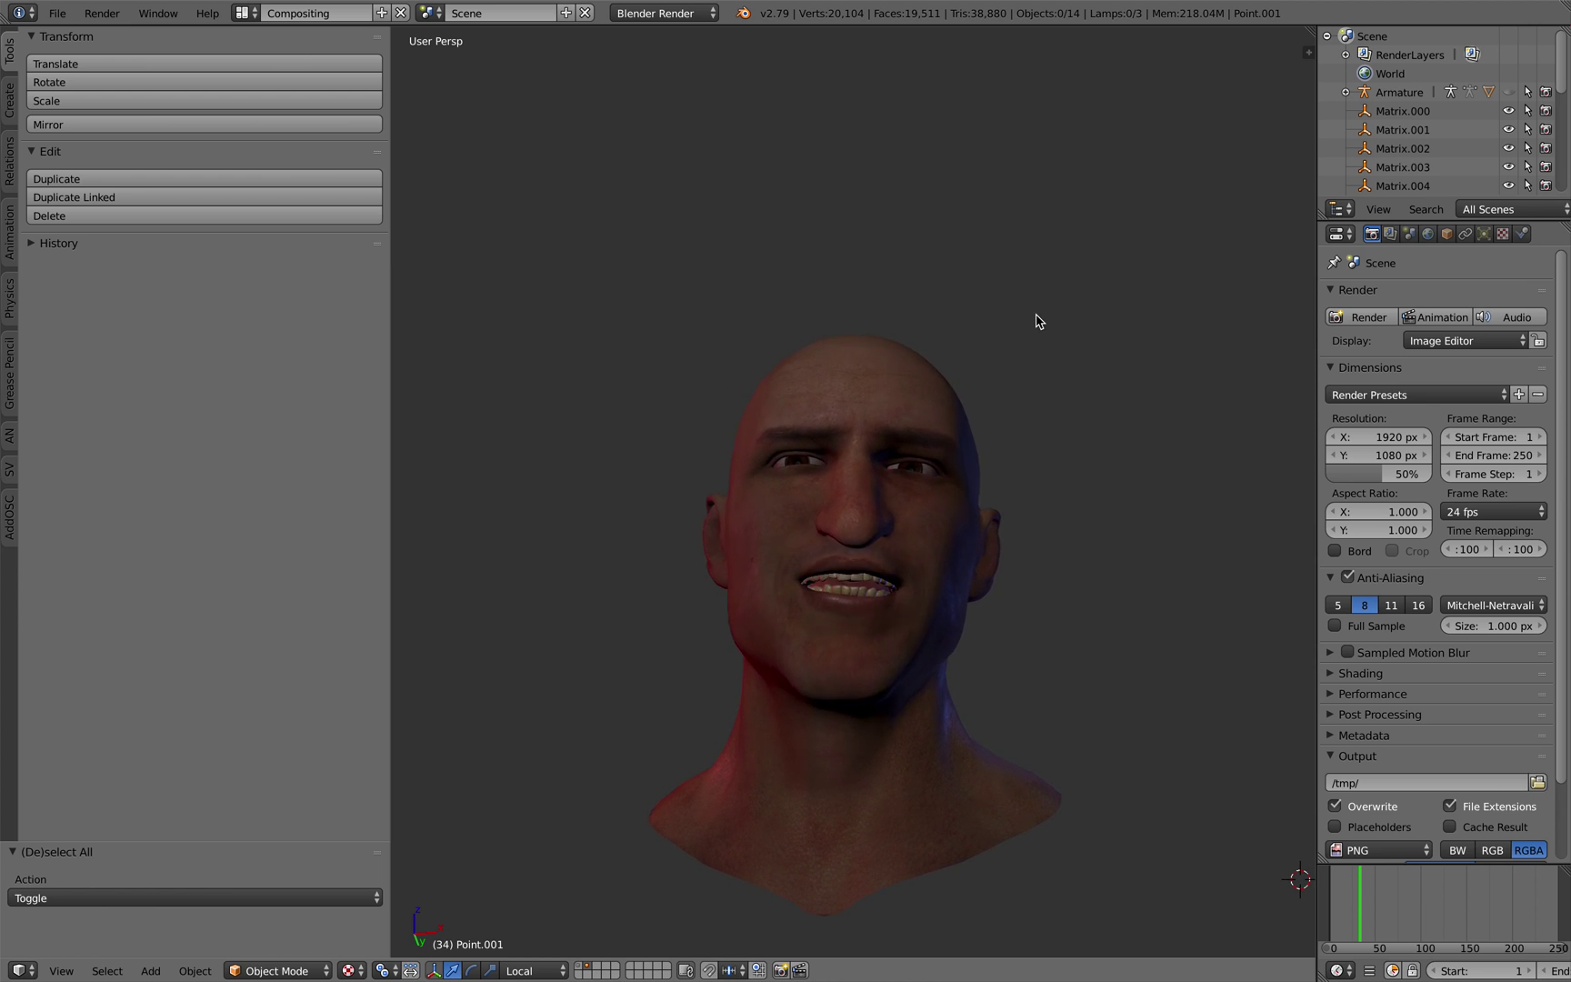
Show the Create tab's primitive list in the Tool Shelf and narrow the panel.
middle_click_drag(1047, 330, 1047, 359)
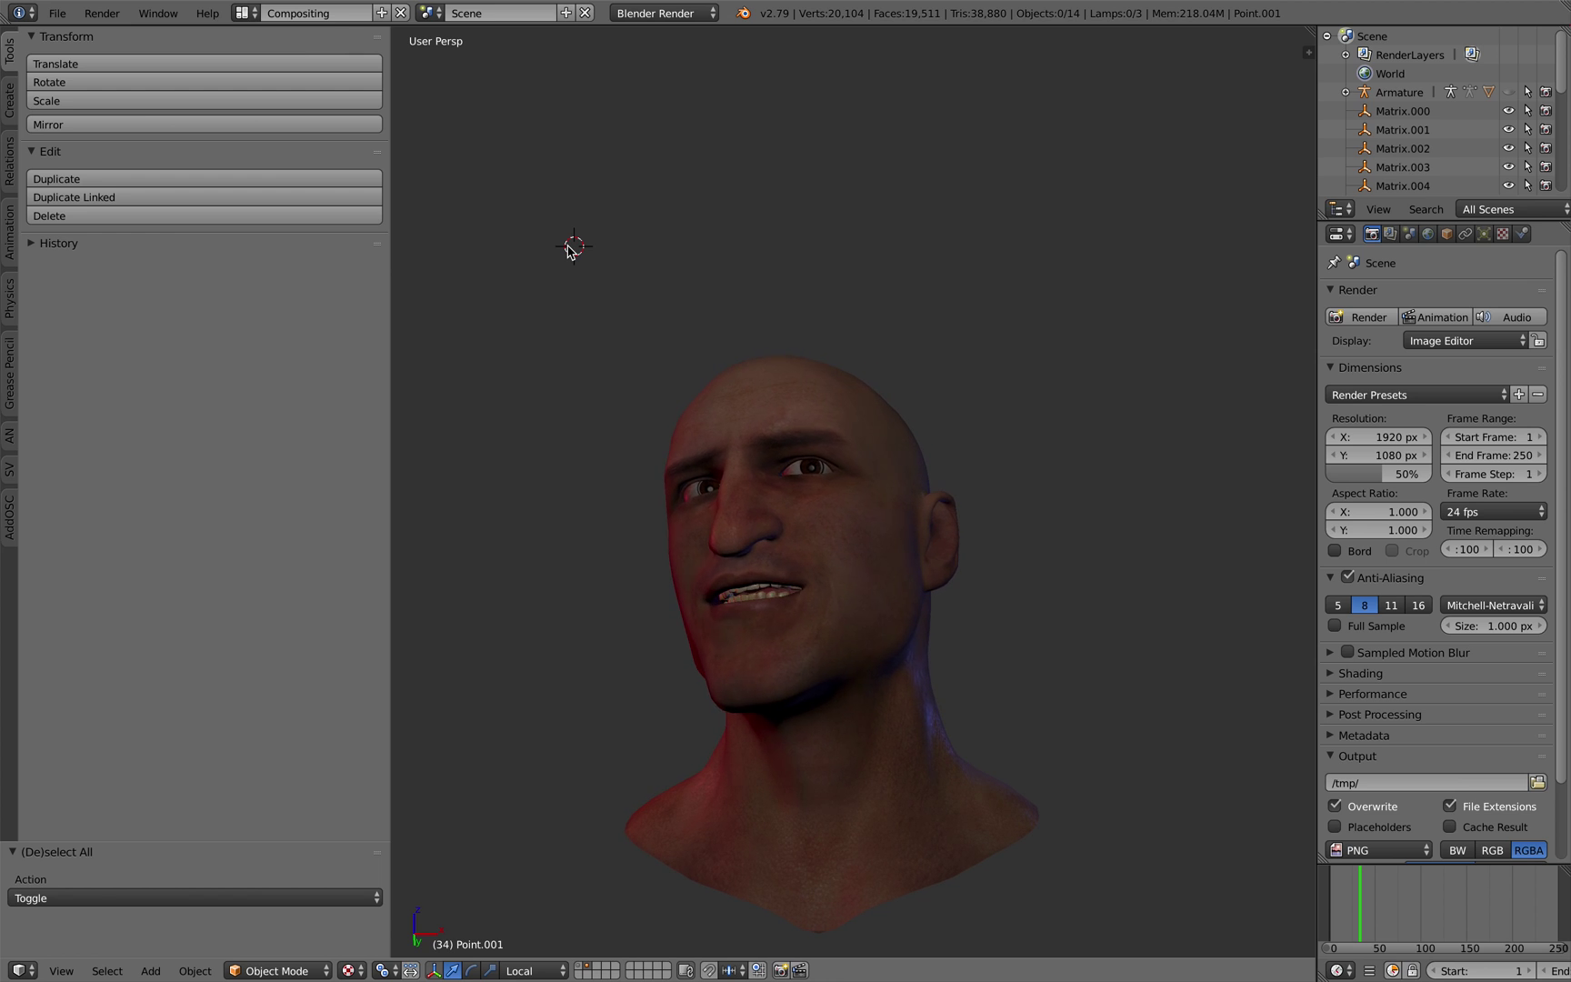
key("t")
key("t")
key("t")
key("t")
key("t")
key("t")
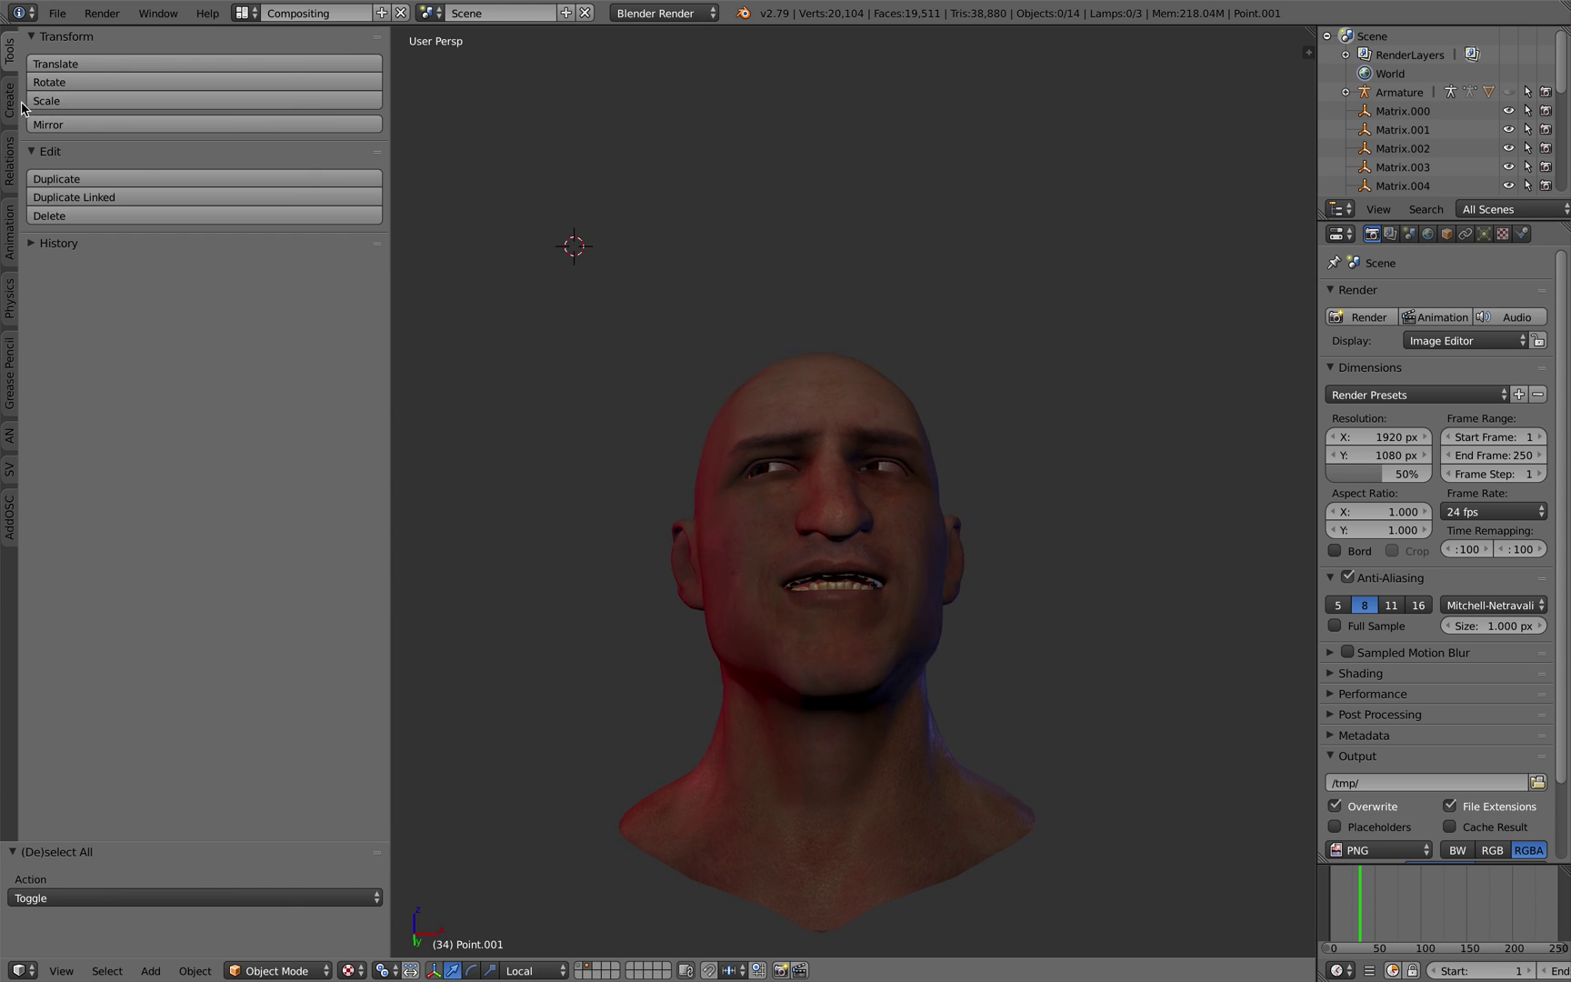
left_click(12, 100)
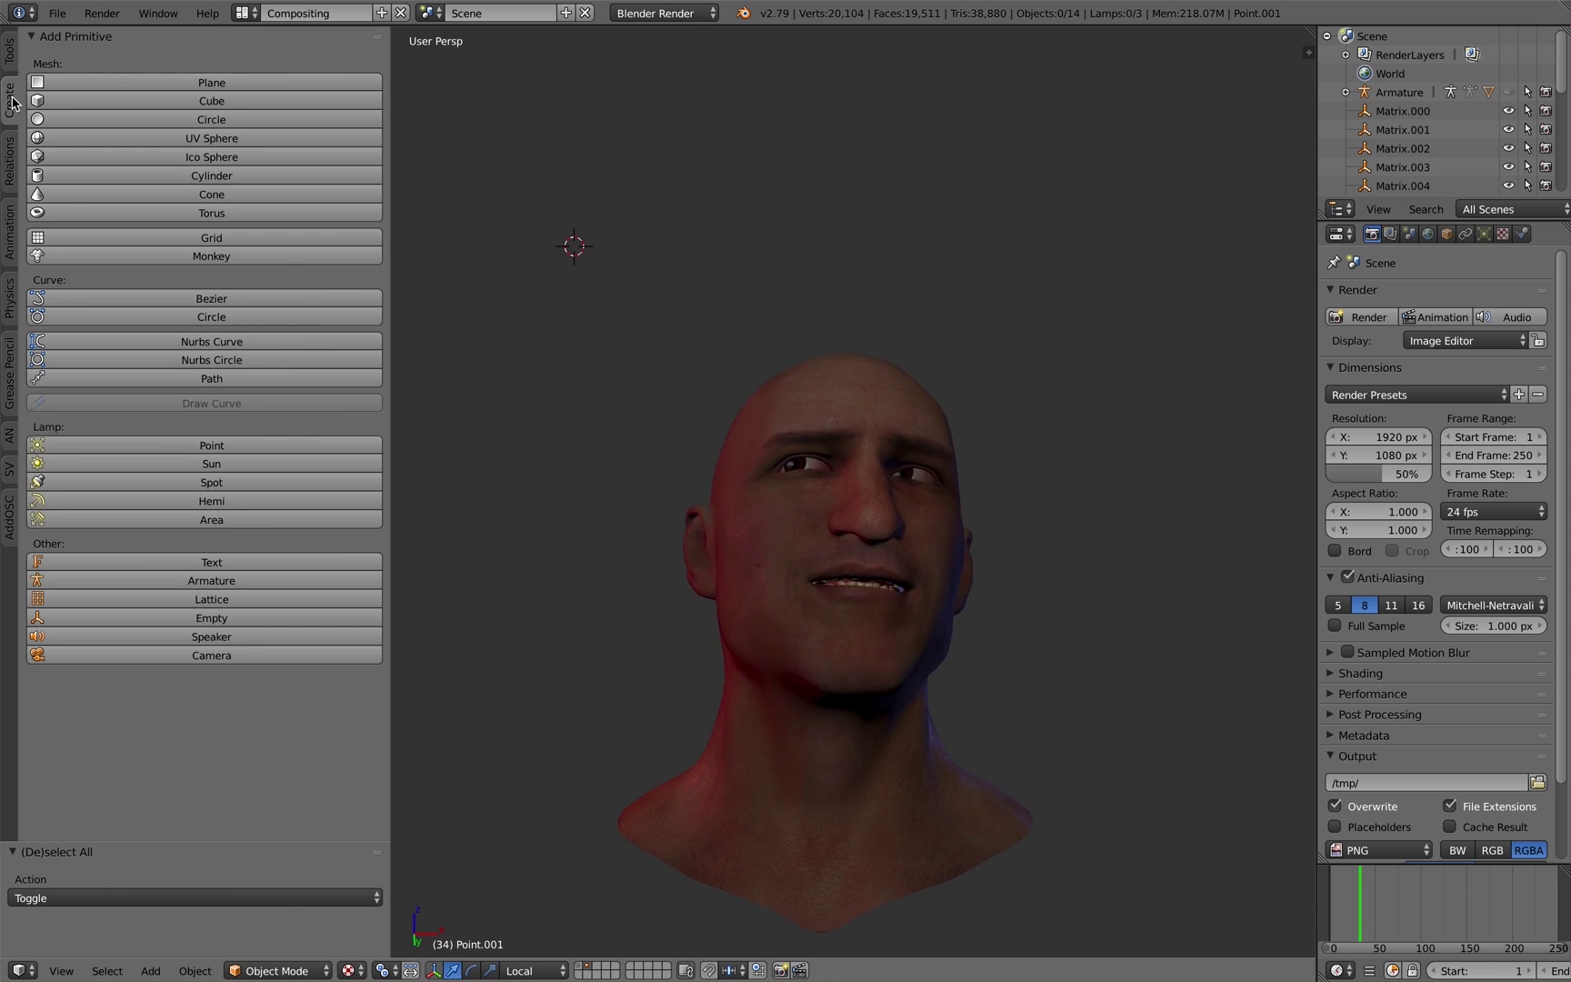
left_click_drag(390, 122, 282, 120)
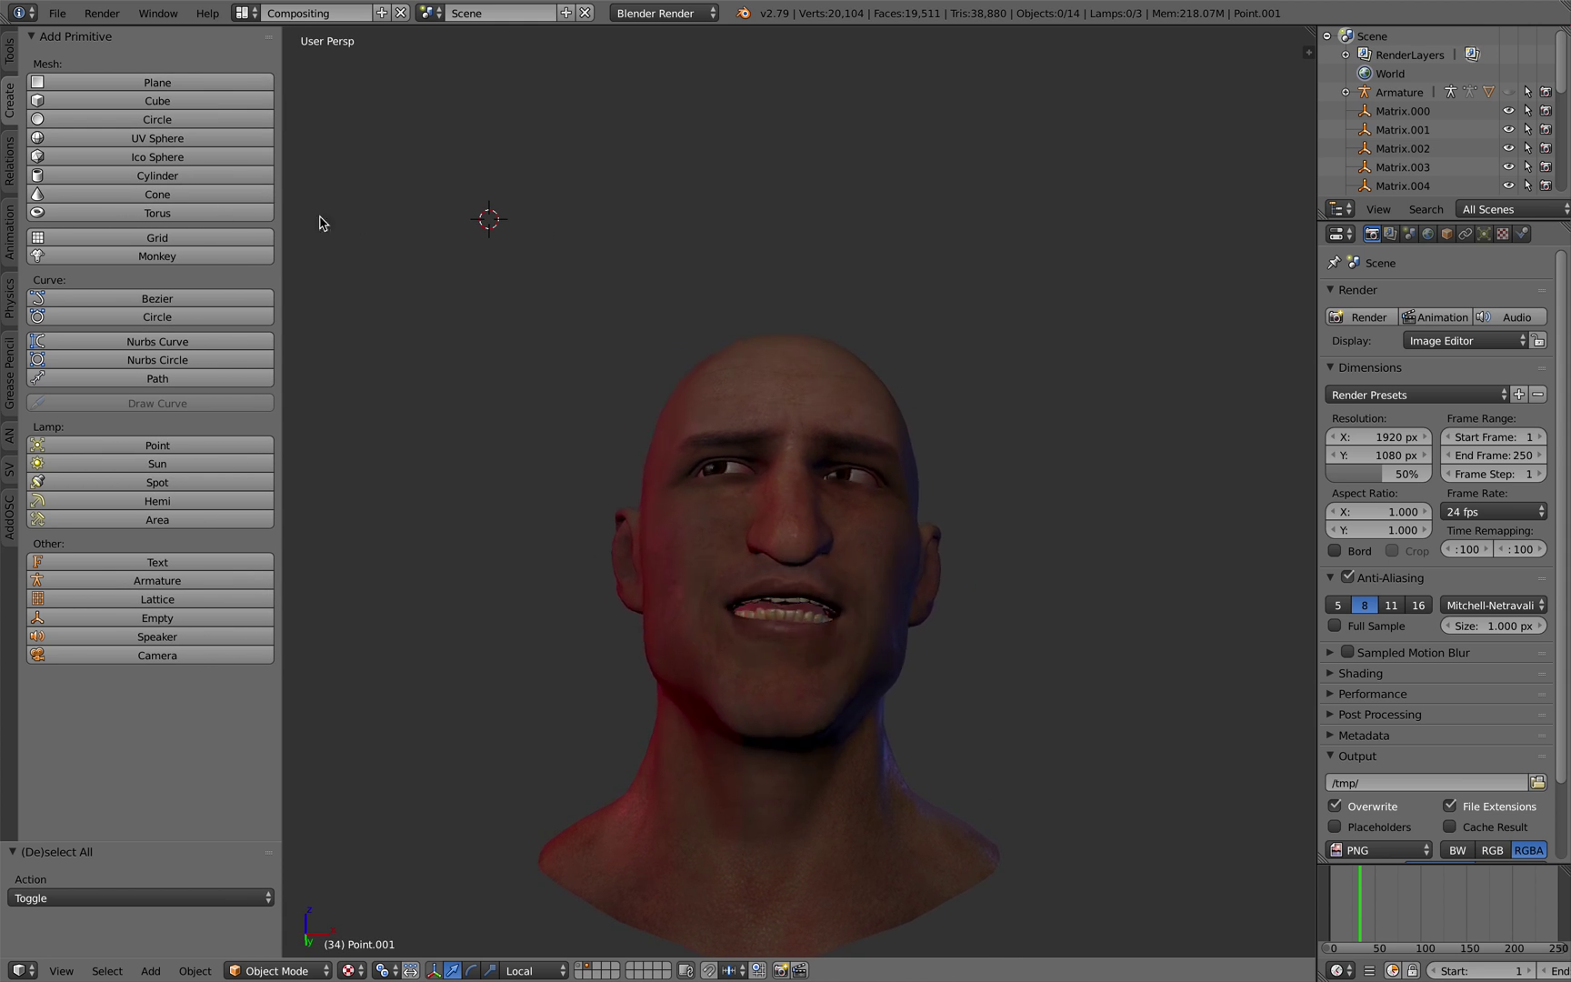
Place the 3D cursor at the upper left above the head.
scroll(540, 235, "down", 1, "shift")
middle_click_drag(649, 234, 672, 284, "shift")
left_click(712, 241)
left_click(831, 185)
left_click(928, 209)
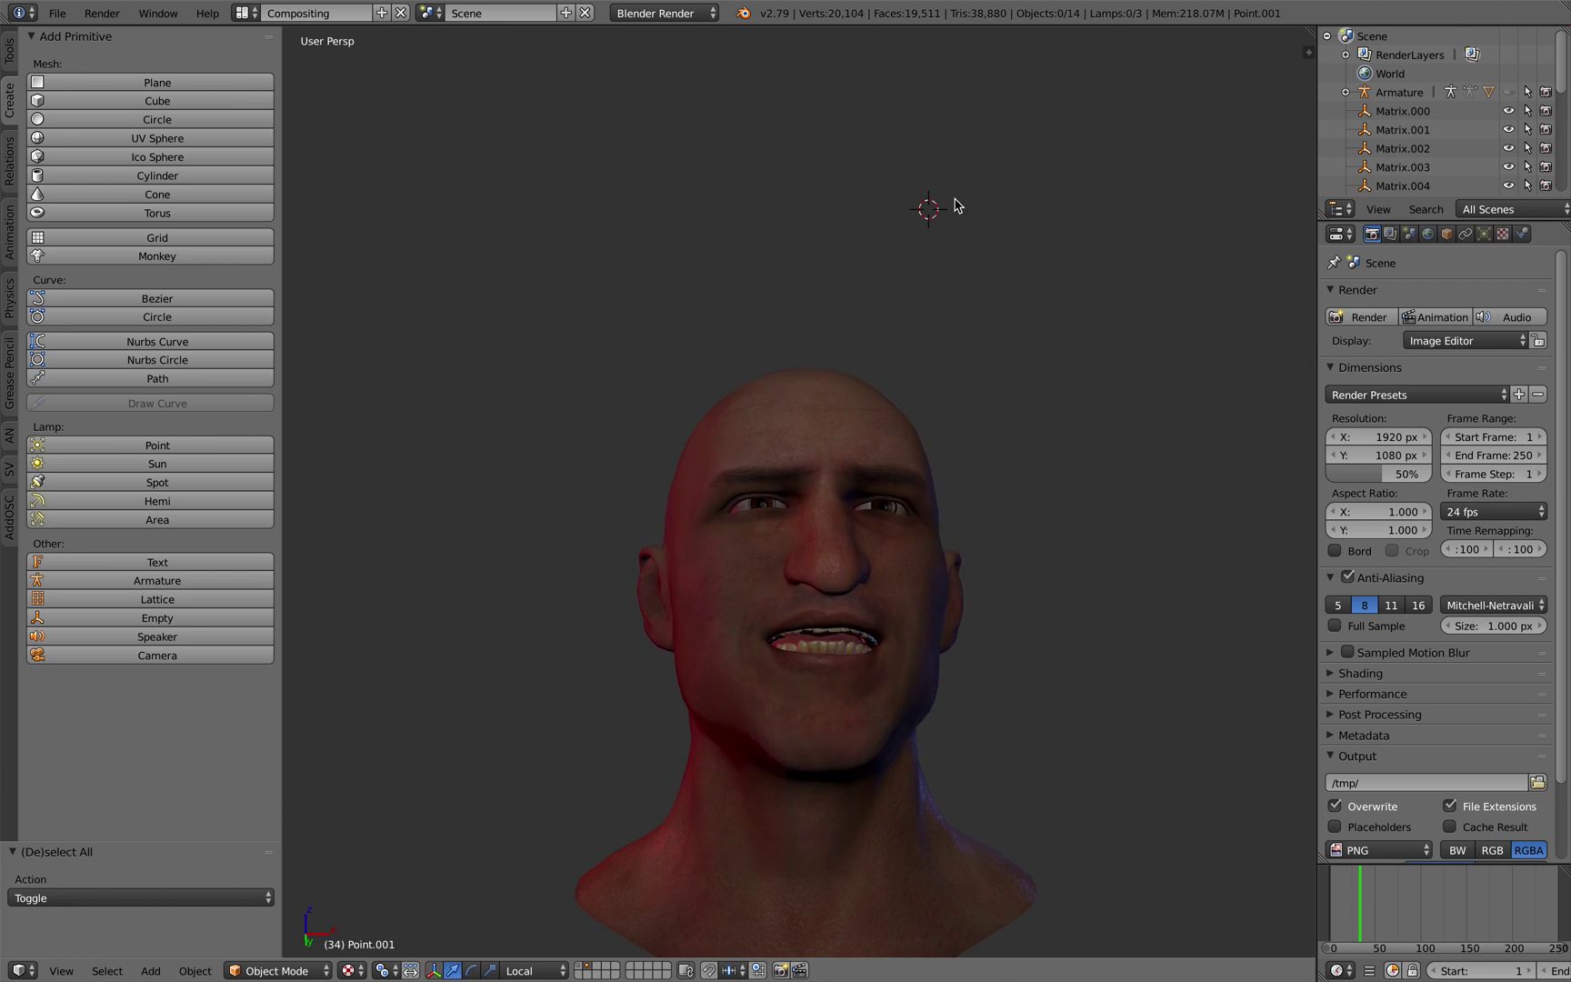
left_click(798, 185)
left_click(604, 127)
left_click(728, 180)
left_click(892, 161)
left_click(1150, 229)
left_click(896, 216)
left_click(496, 166)
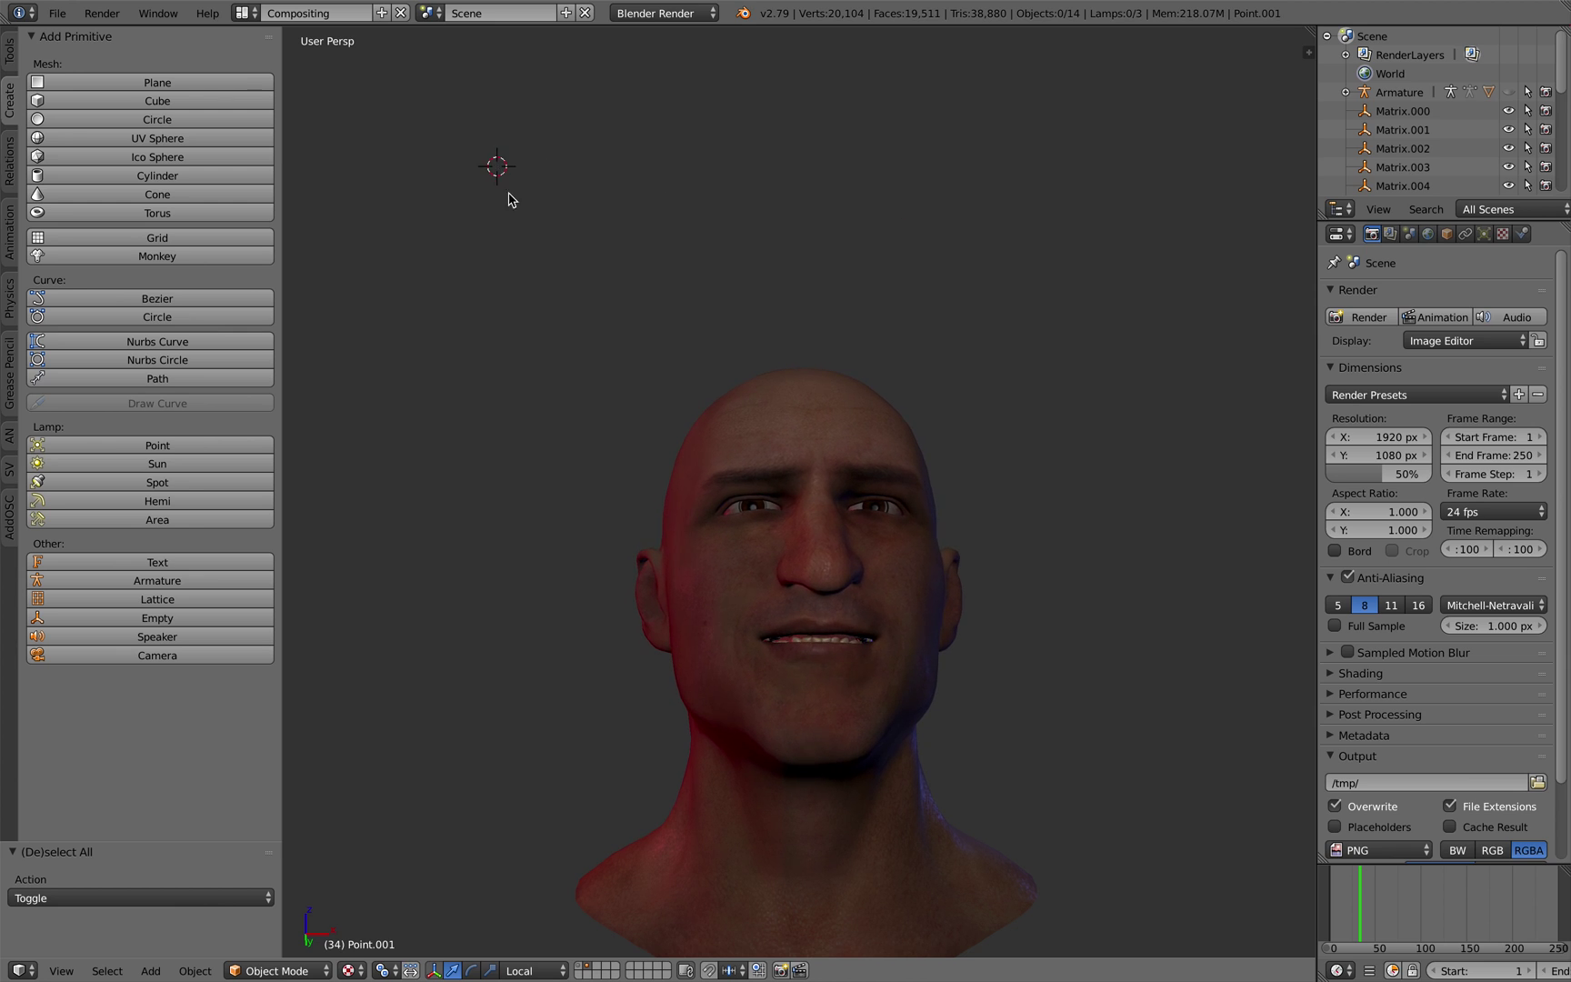
left_click(656, 165)
left_click(1010, 170)
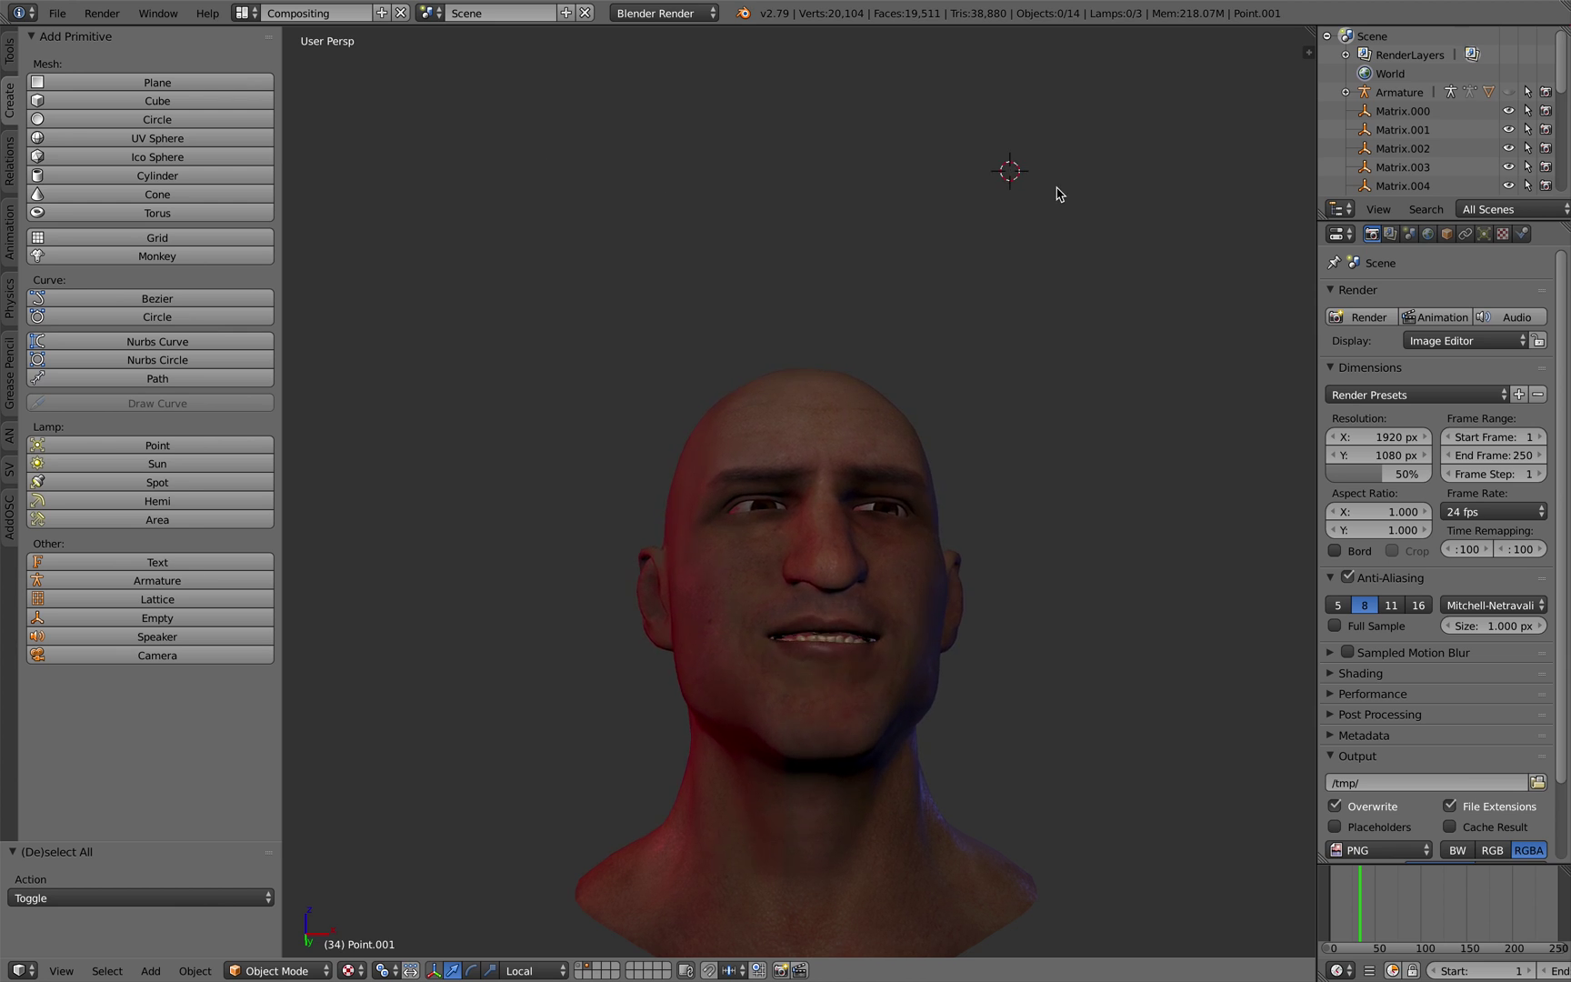
left_click(541, 173)
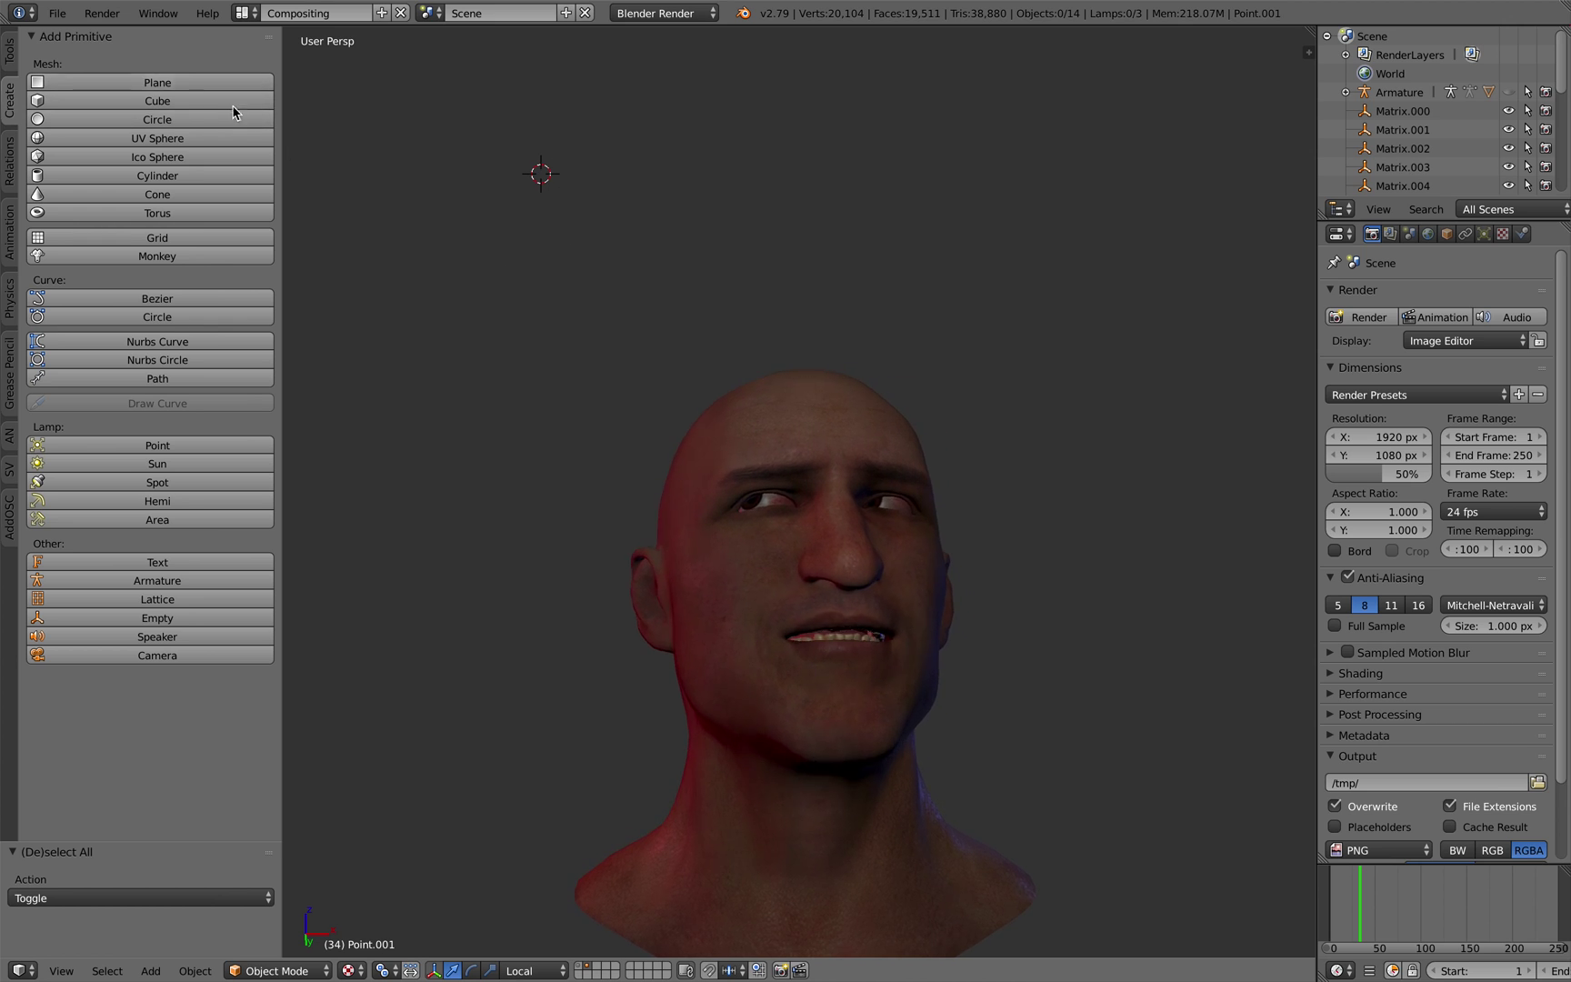
Add a cube at the 3D cursor, then a second cube at the upper right.
left_click(157, 101)
left_click(968, 233)
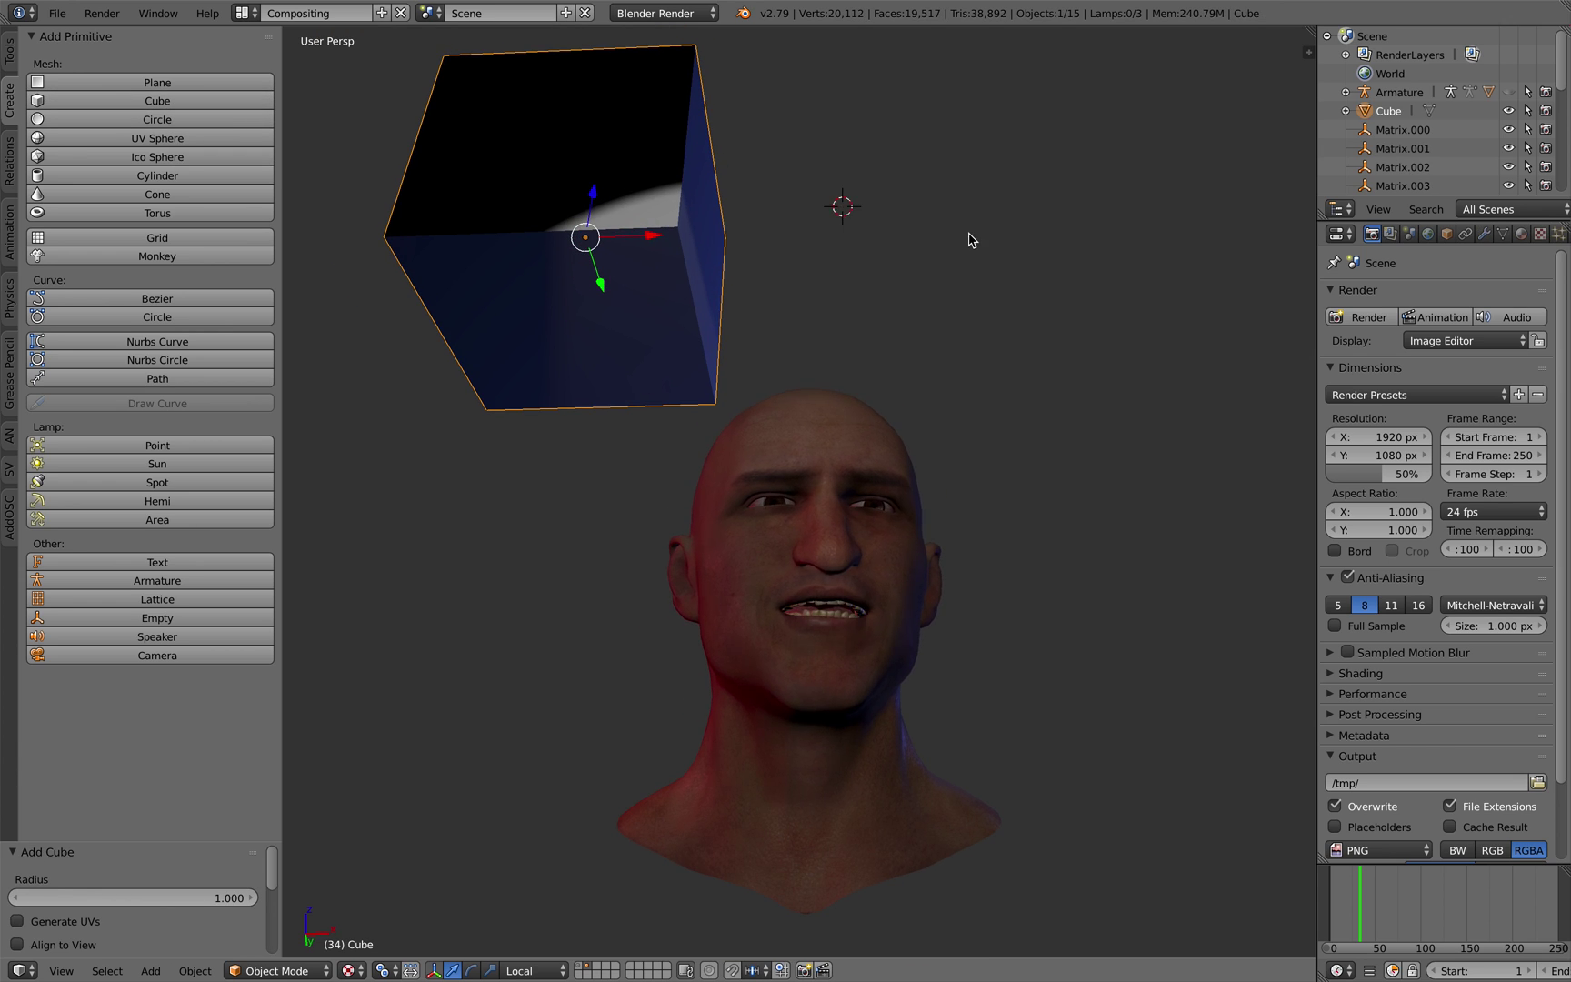
left_click(1125, 262)
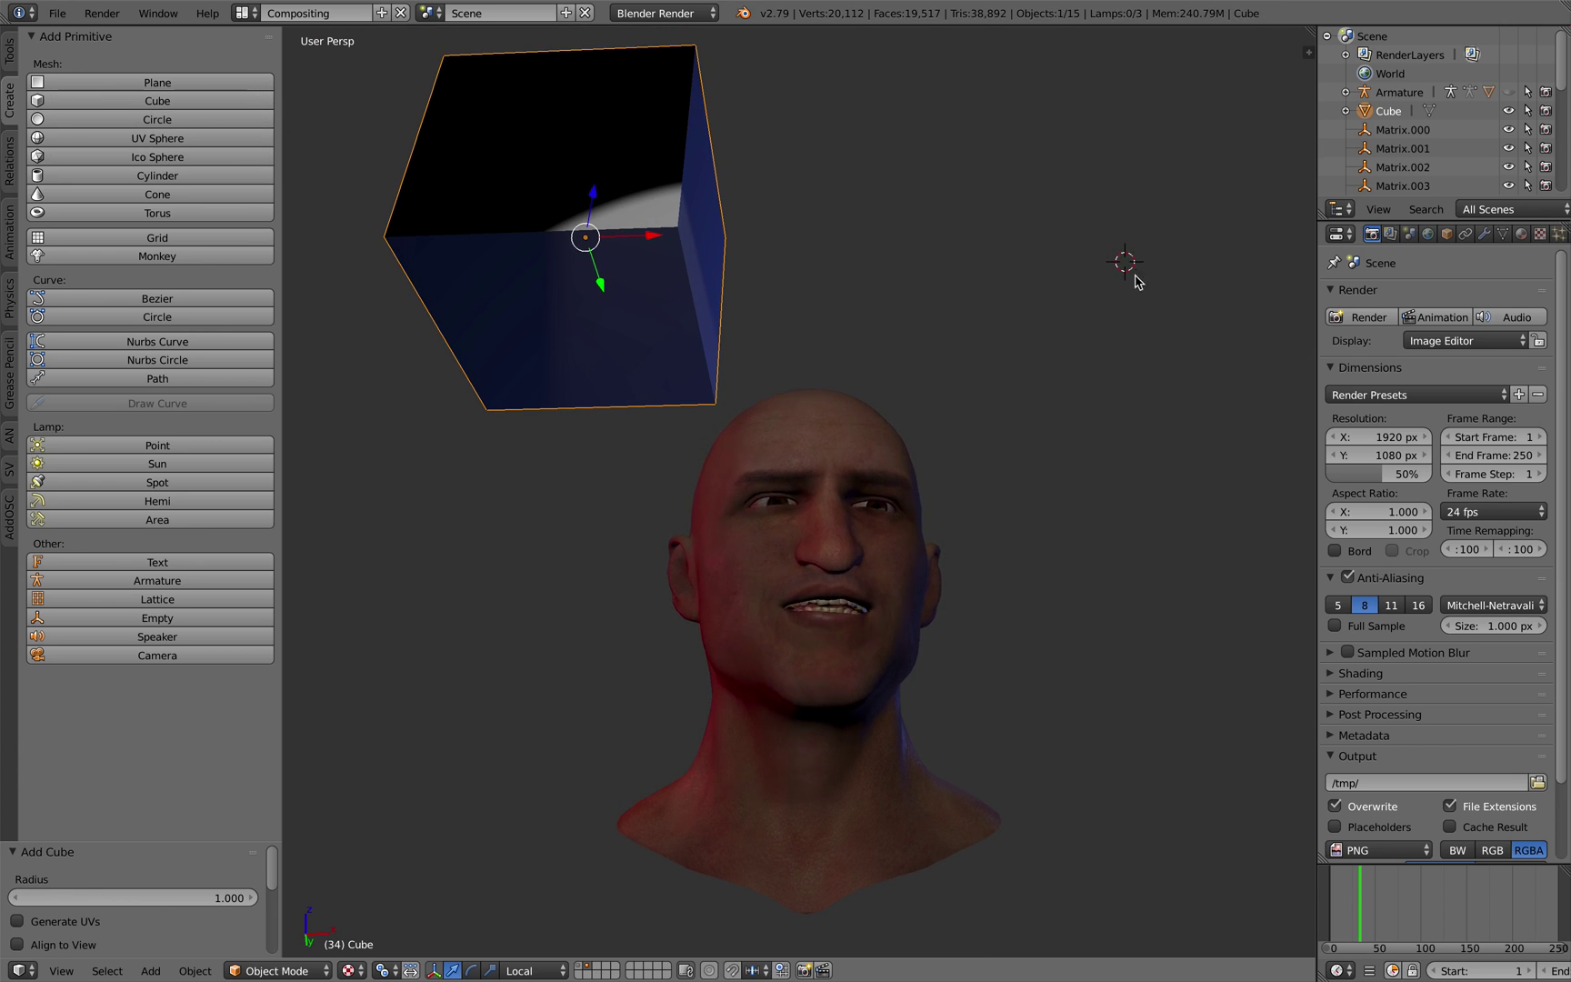
left_click(1170, 216)
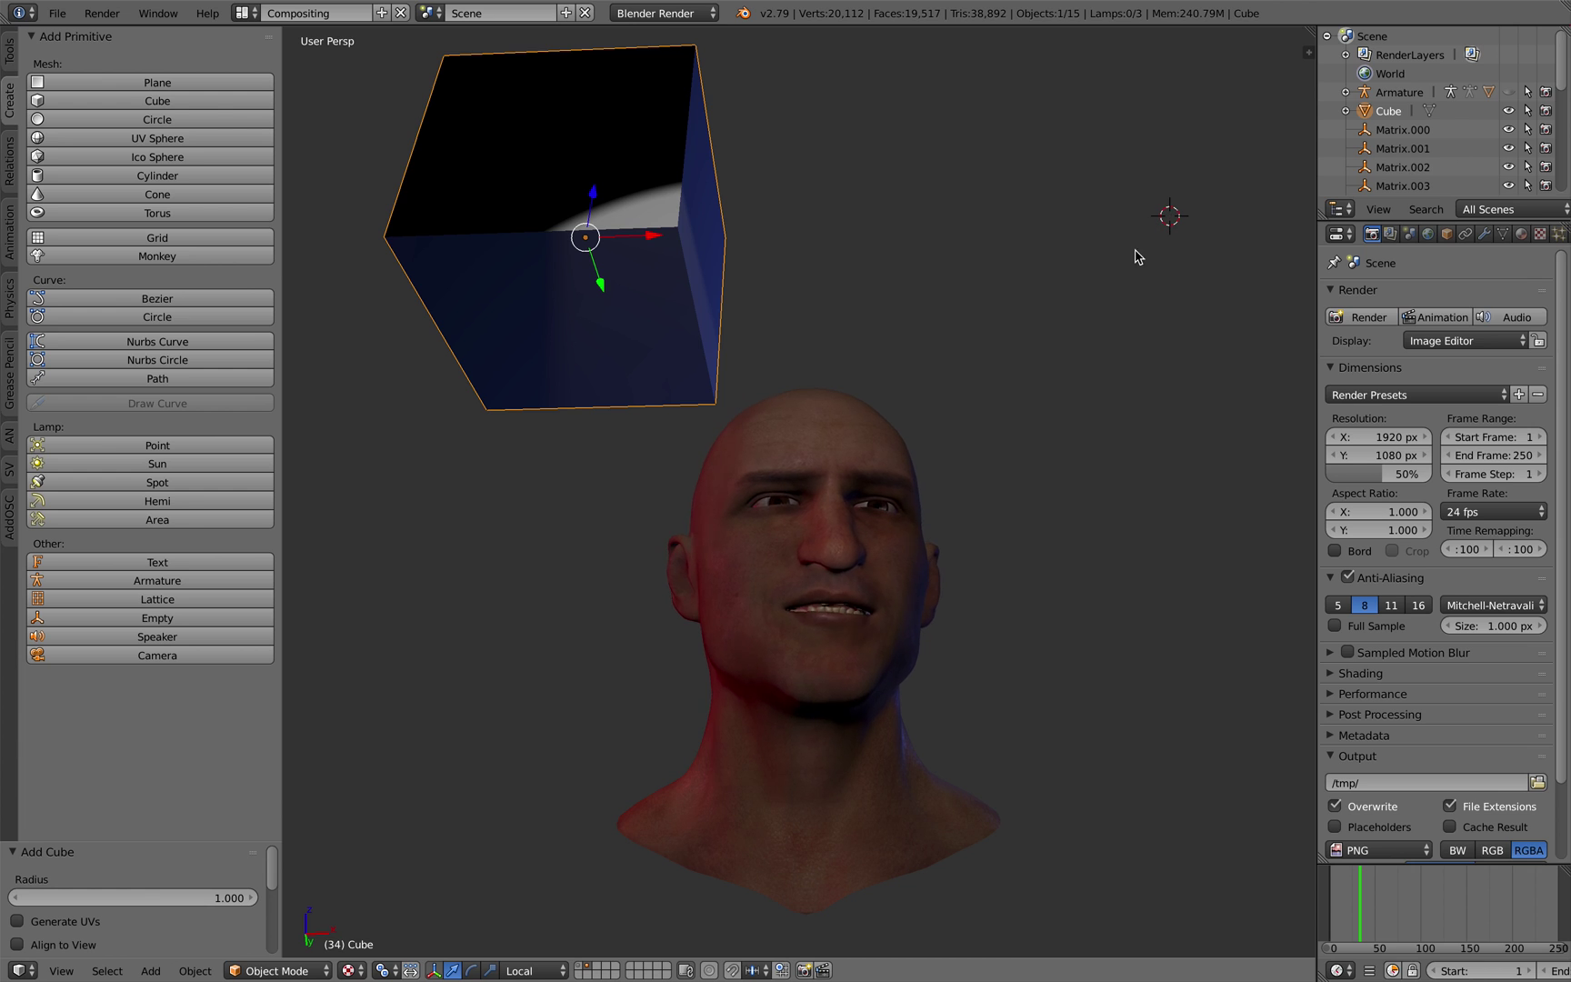
left_click(164, 105)
Trackball-rotate the second cube and delete the first one.
key("r")
key("r")
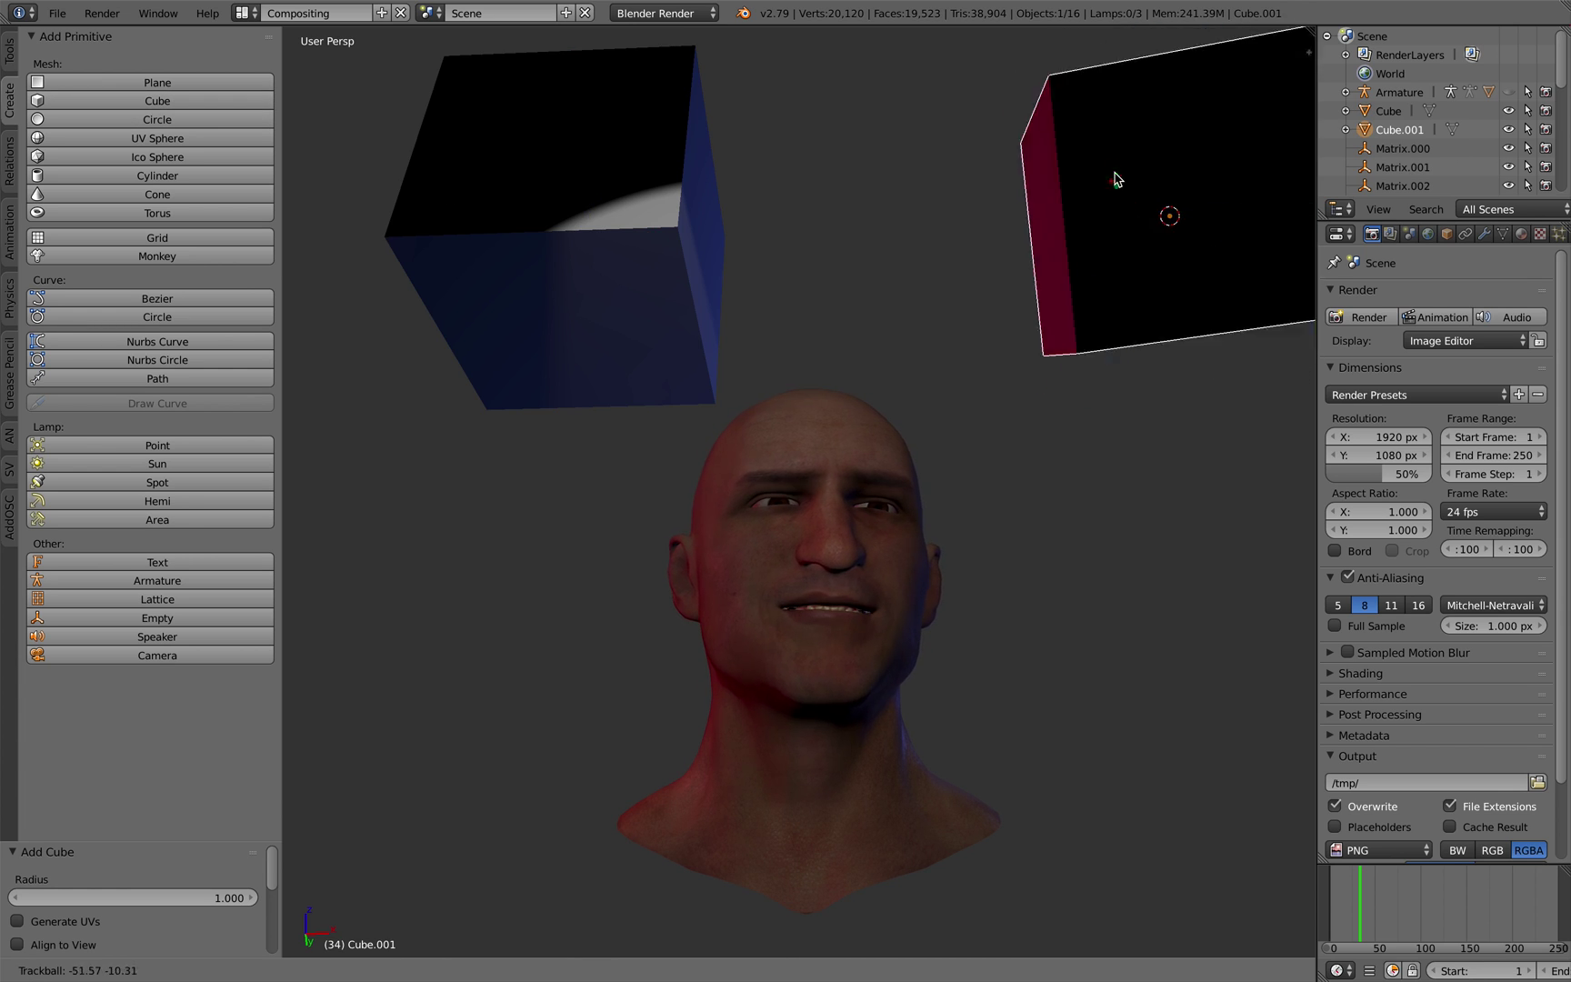
left_click(1125, 253)
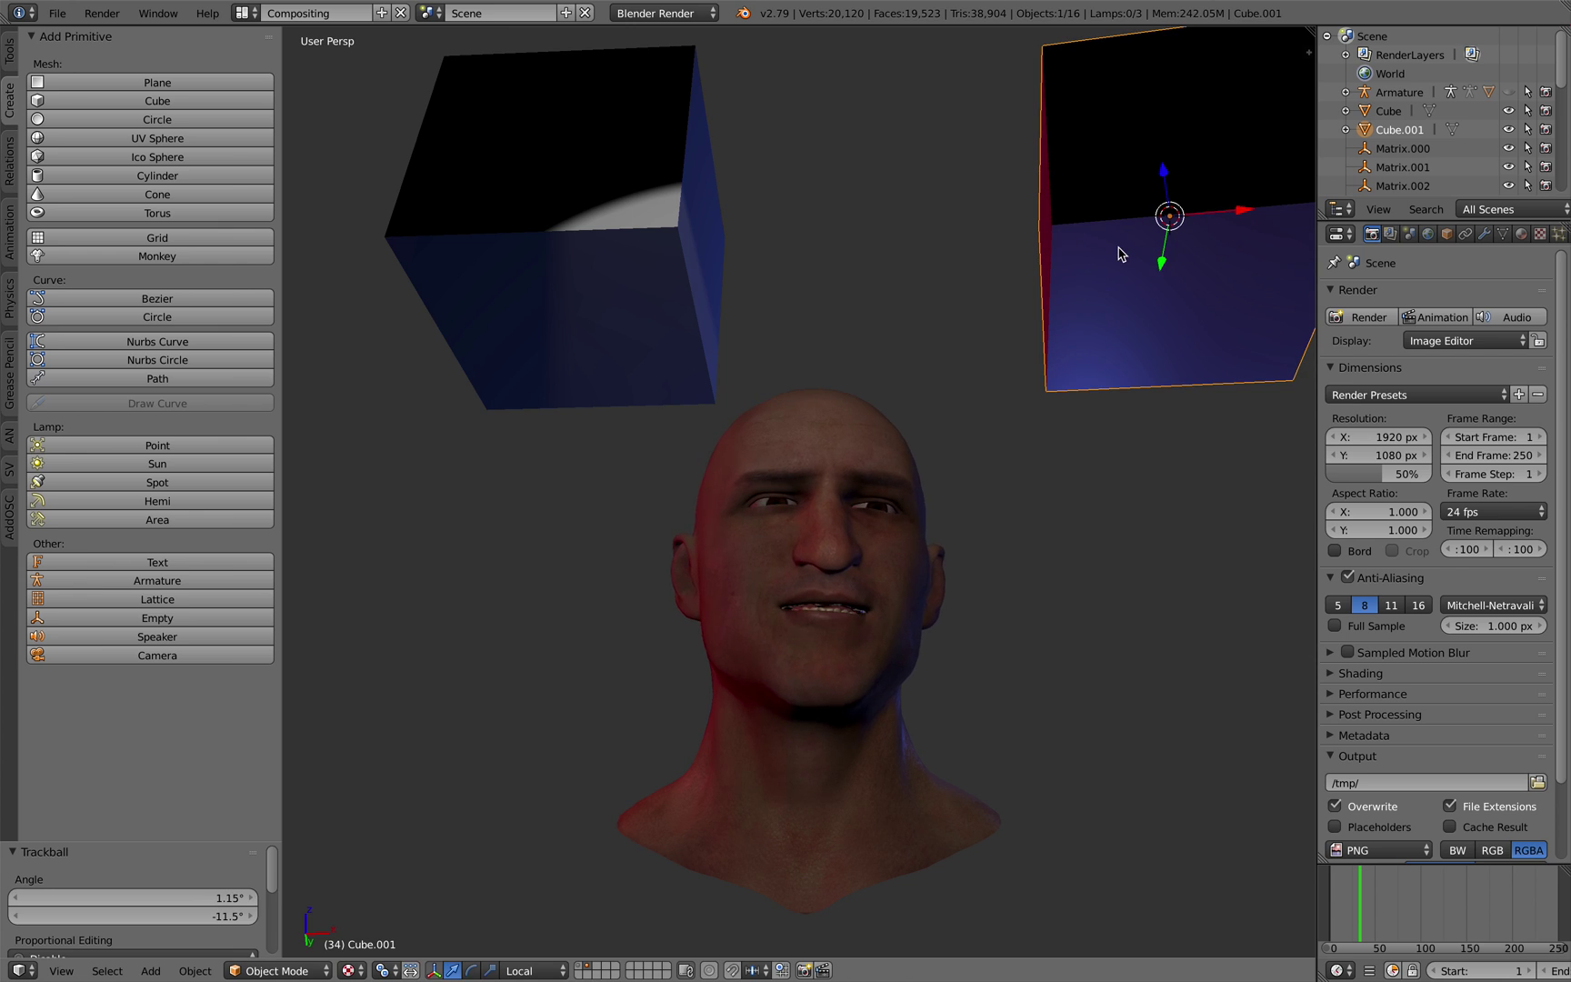
right_click(651, 219)
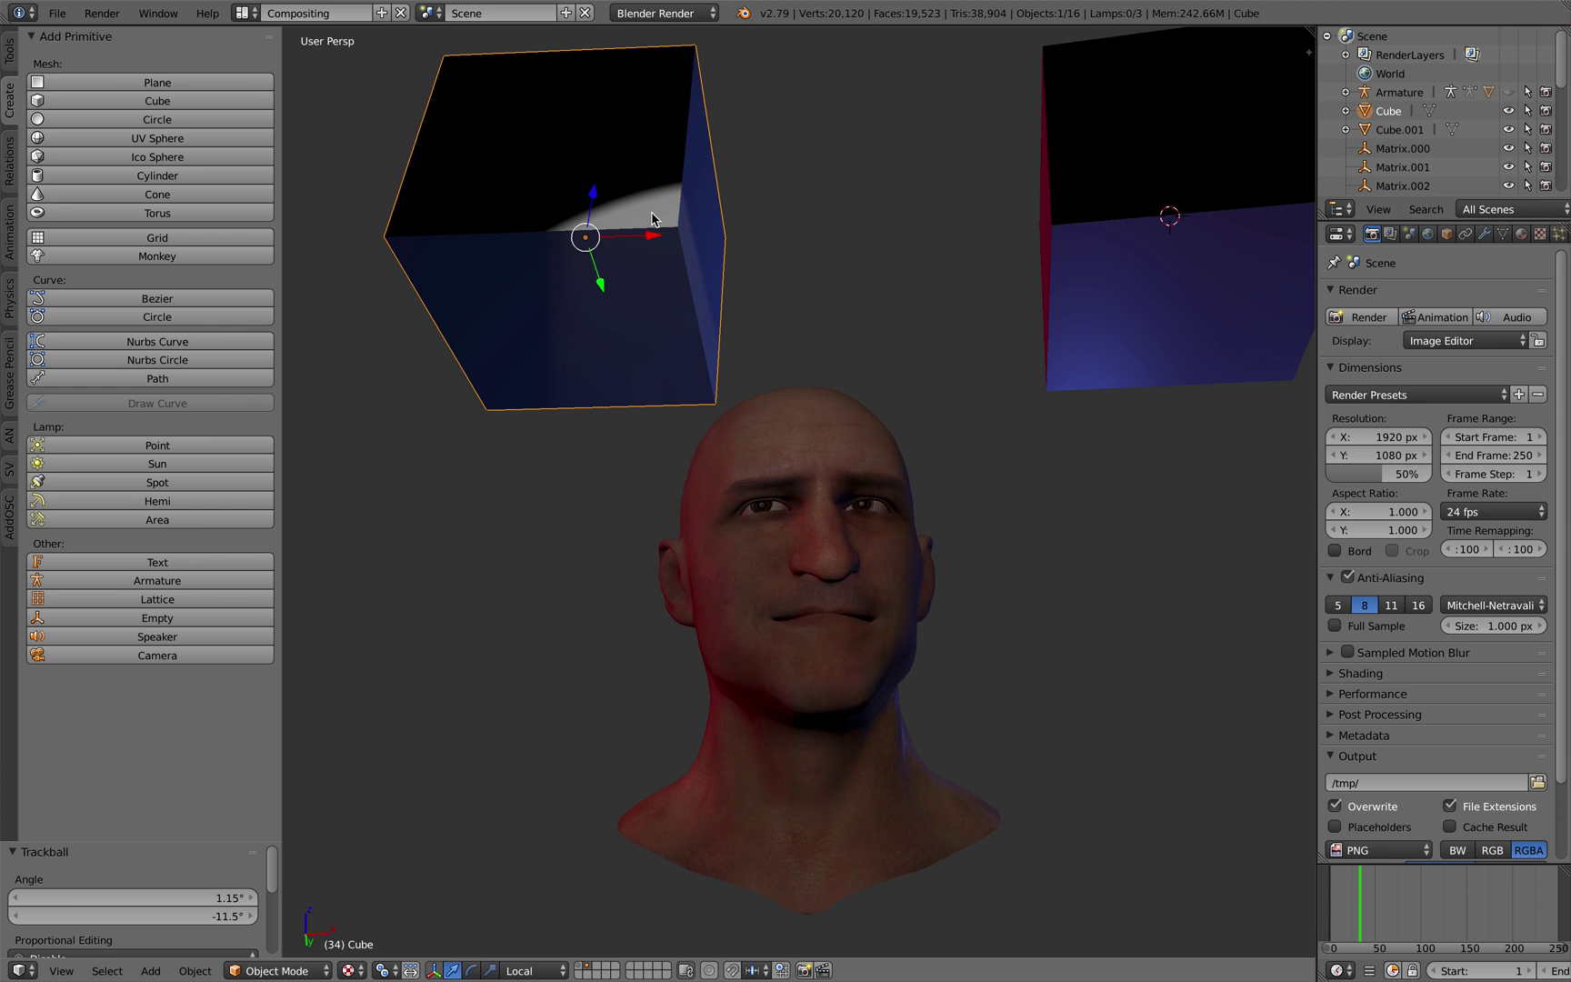
key("x")
left_click(651, 219)
middle_click_drag(650, 218, 809, 248)
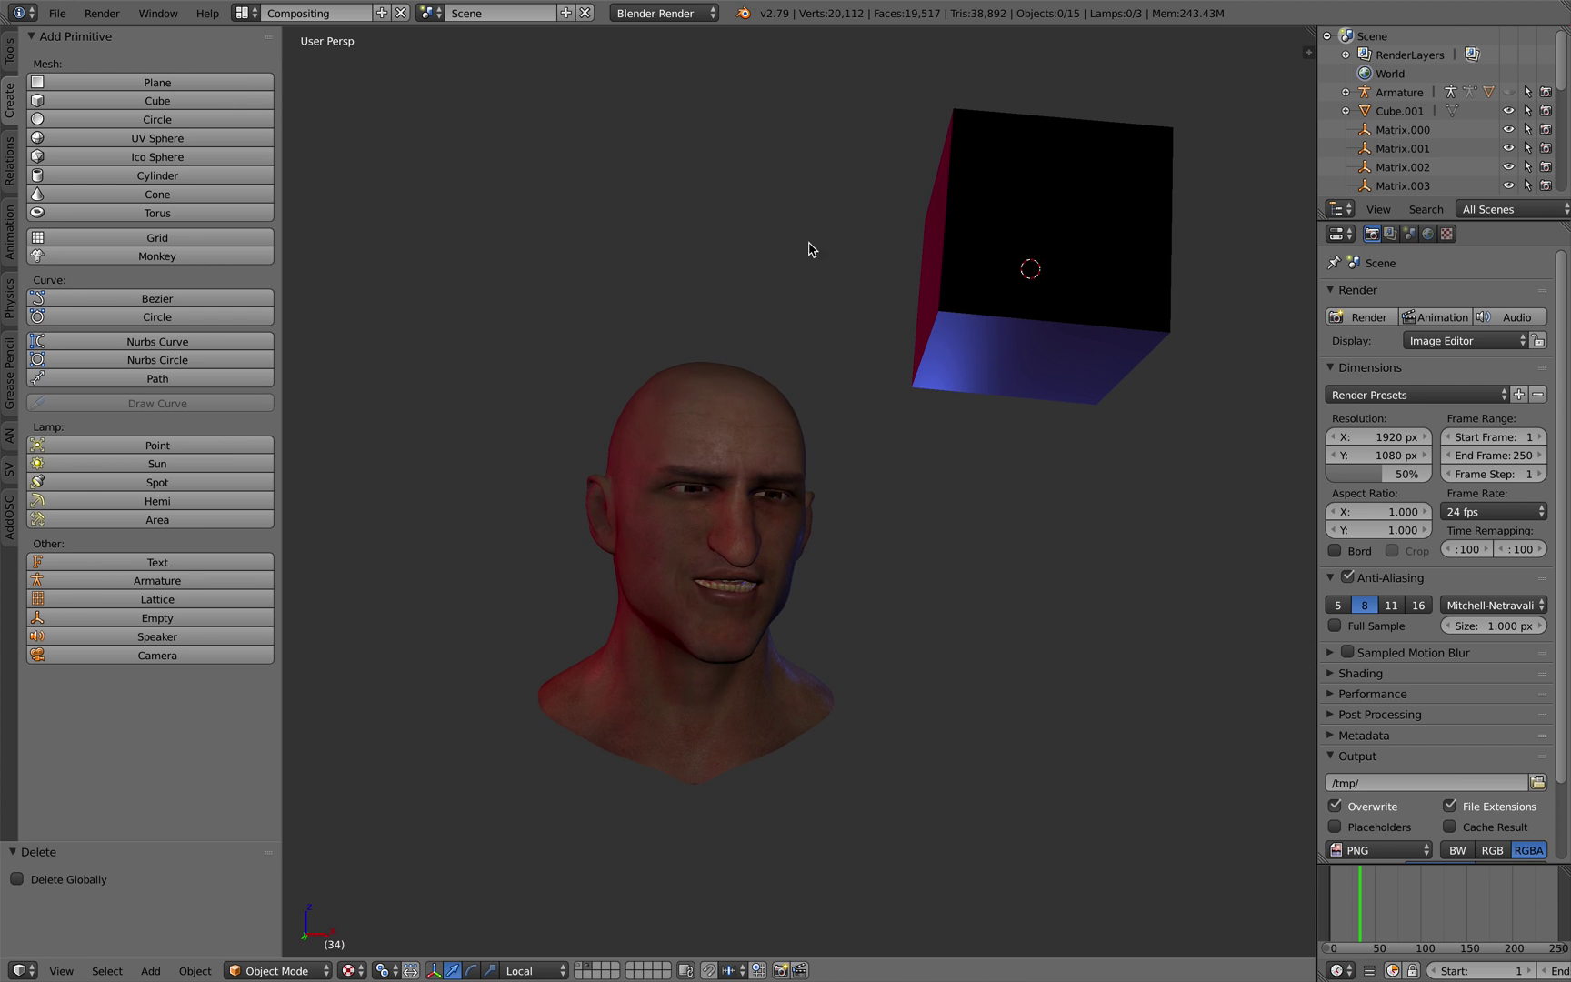
Delete the remaining tilted cube, Cube.001.
right_click(1000, 284)
key("x")
left_click(1003, 294)
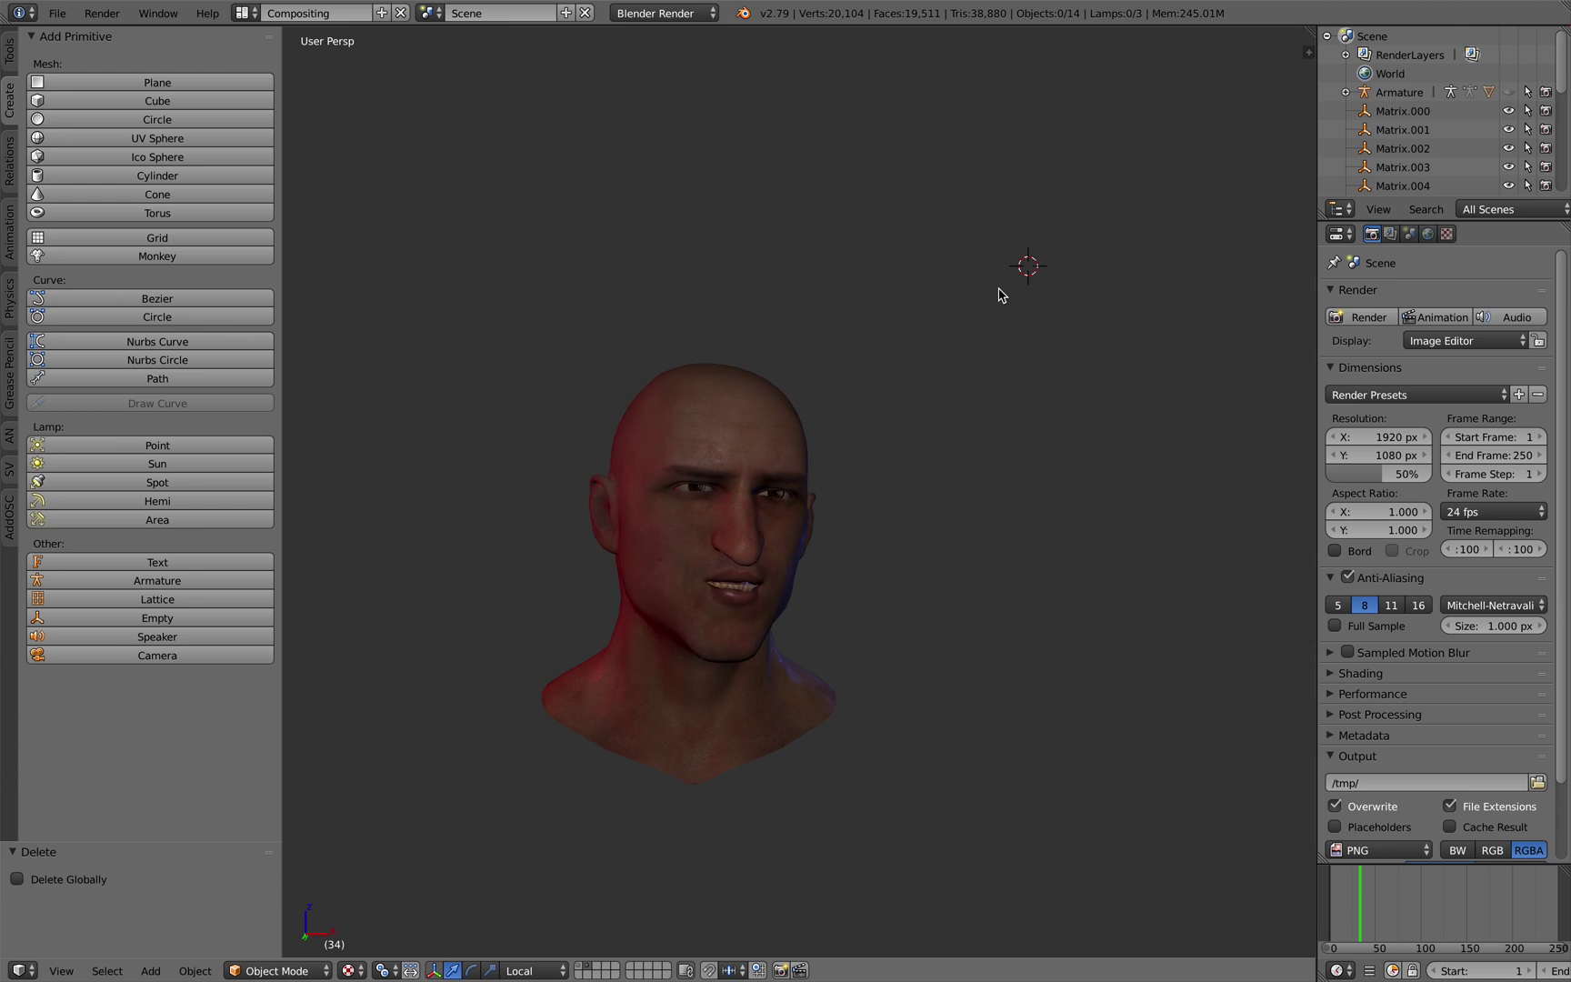
middle_click_drag(997, 295, 995, 303)
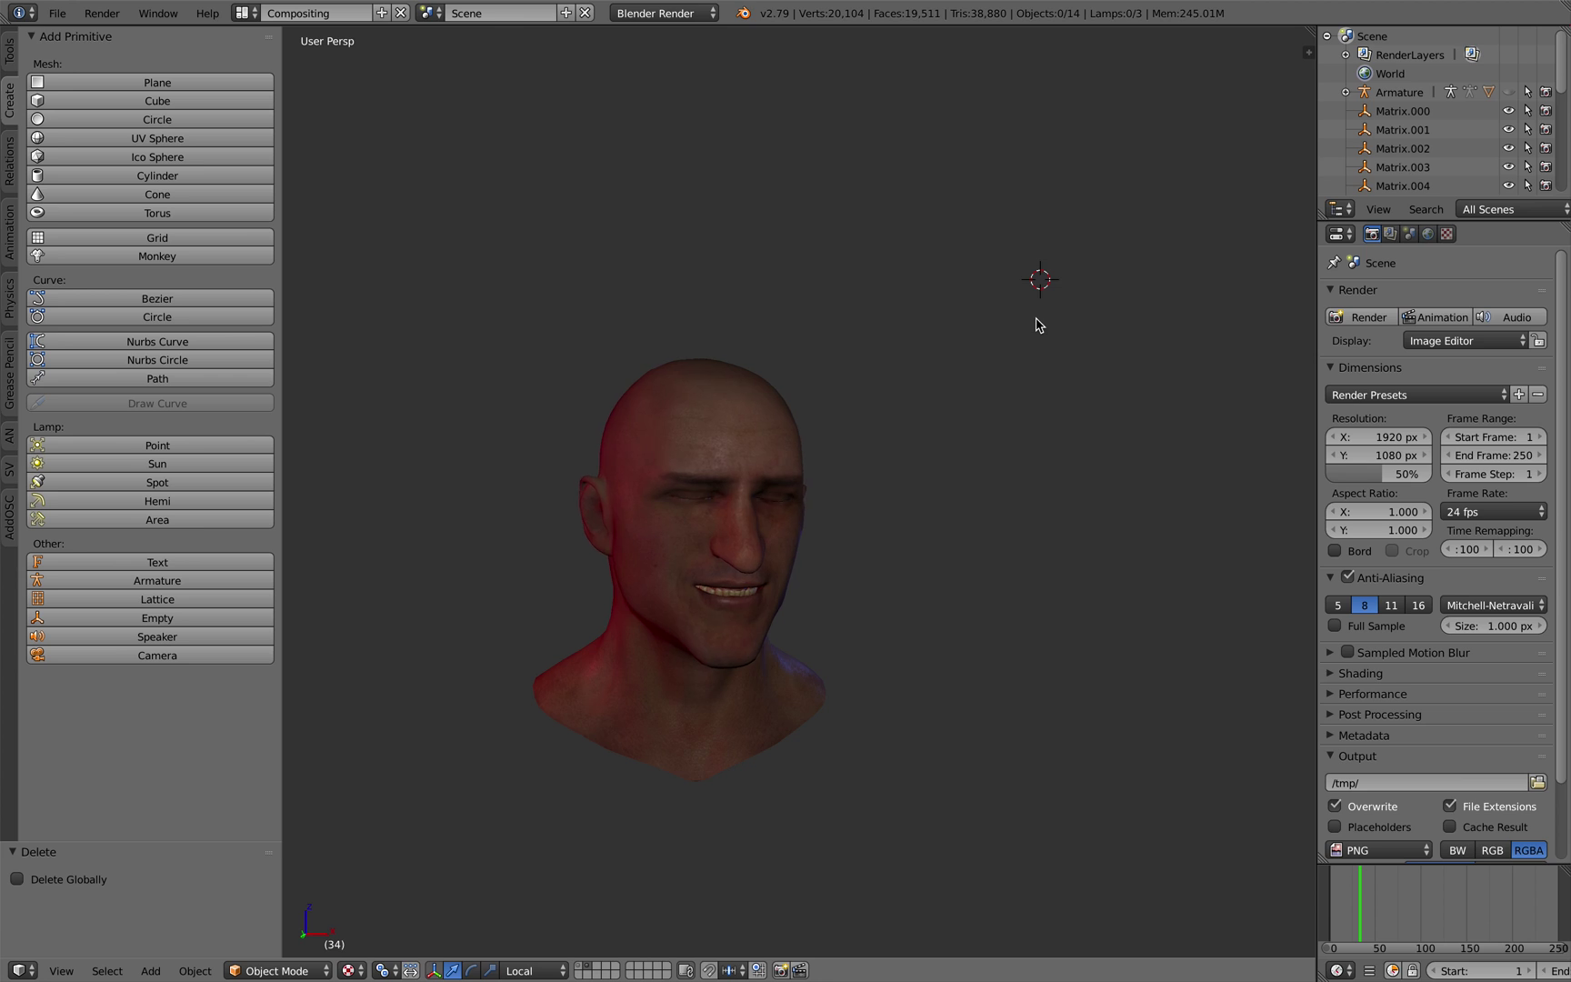
Move the 3D cursor to the right of the head and bring up the Shift+A Add menu.
key("shift+a")
left_click(1091, 224)
key("shift+a")
mouse_move(1100, 248)
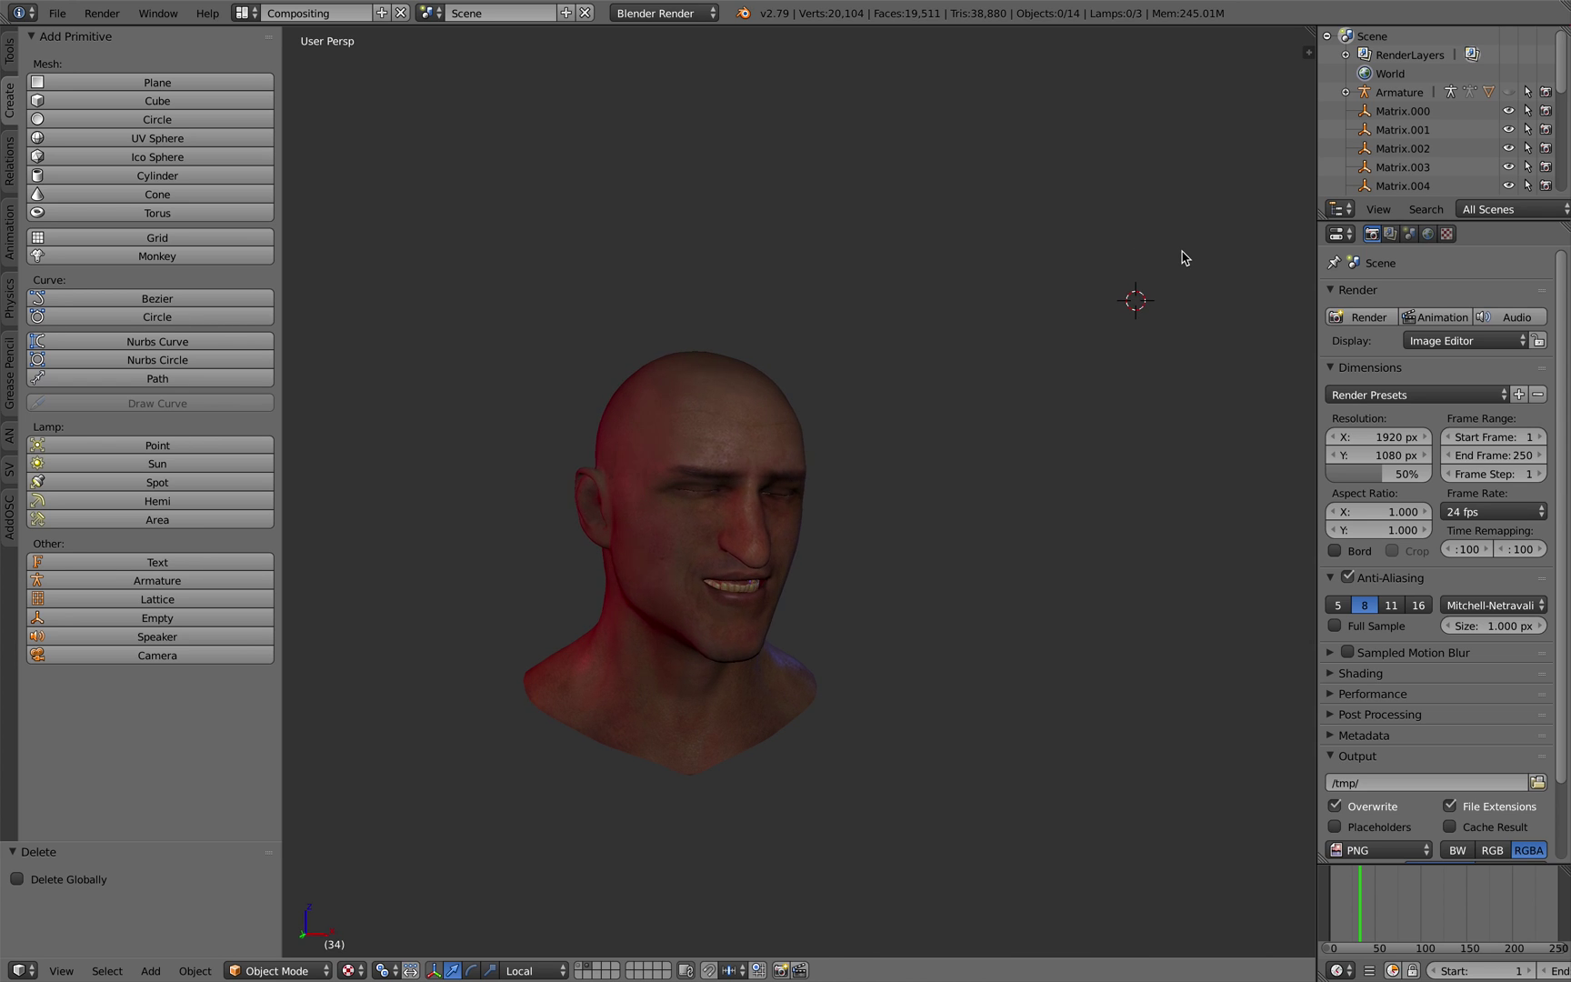
key("shift+a")
Add a Mesh > Cube beside the head and trackball-tilt it.
mouse_move(1179, 255)
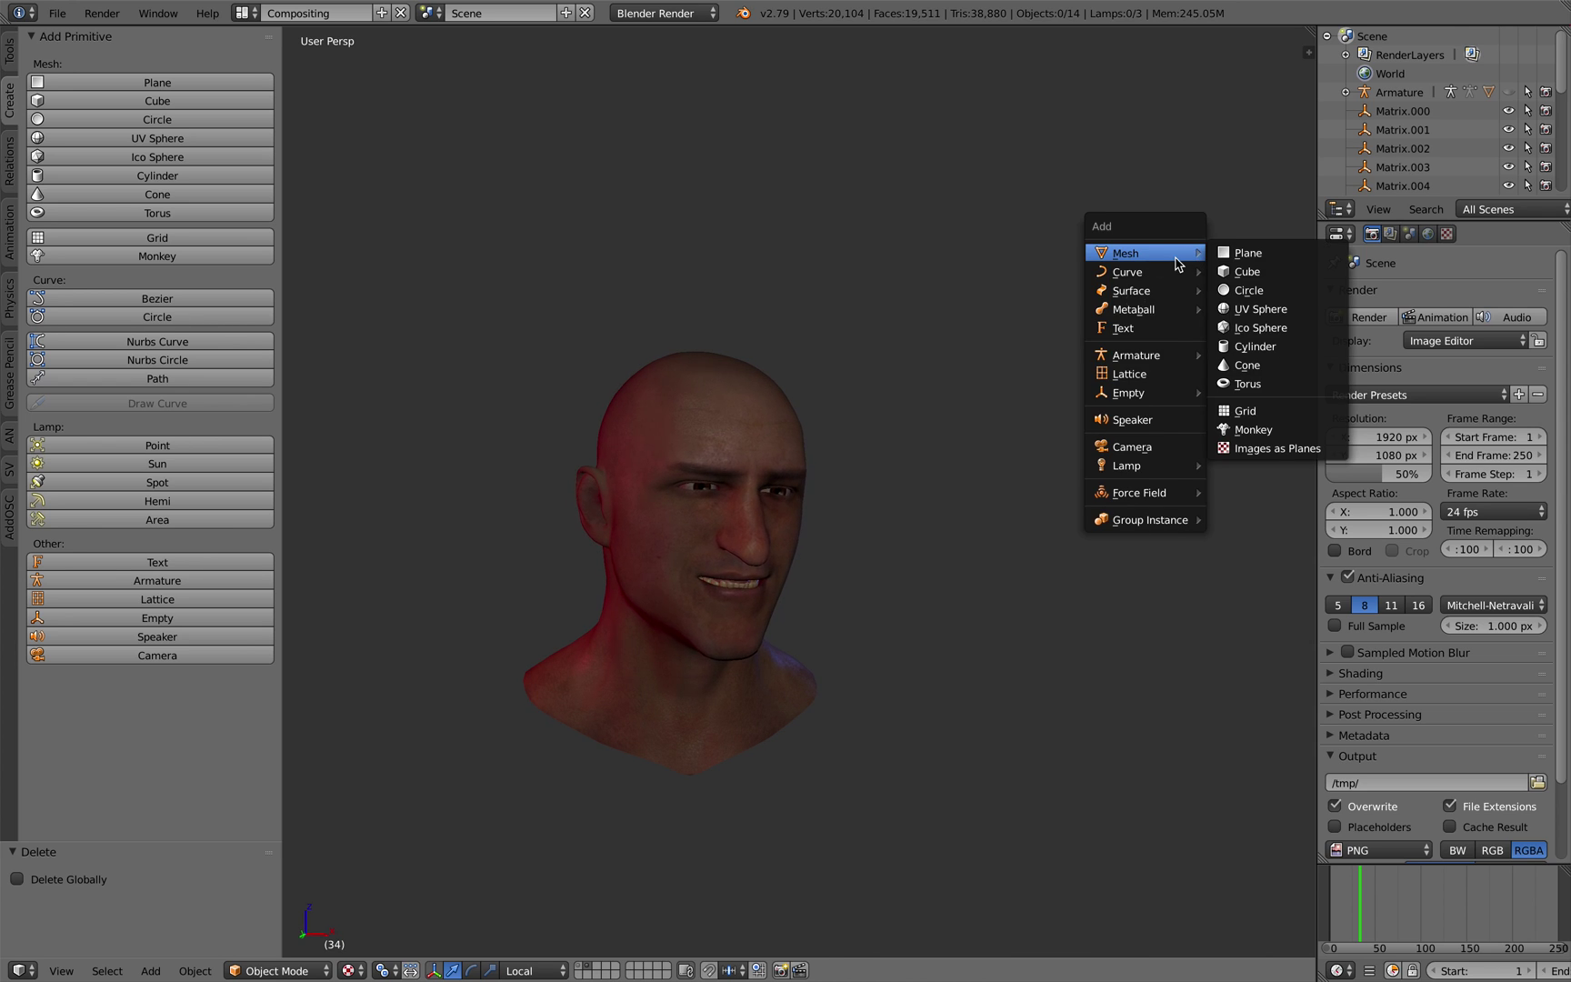
left_click(1263, 271)
key("r")
key("r")
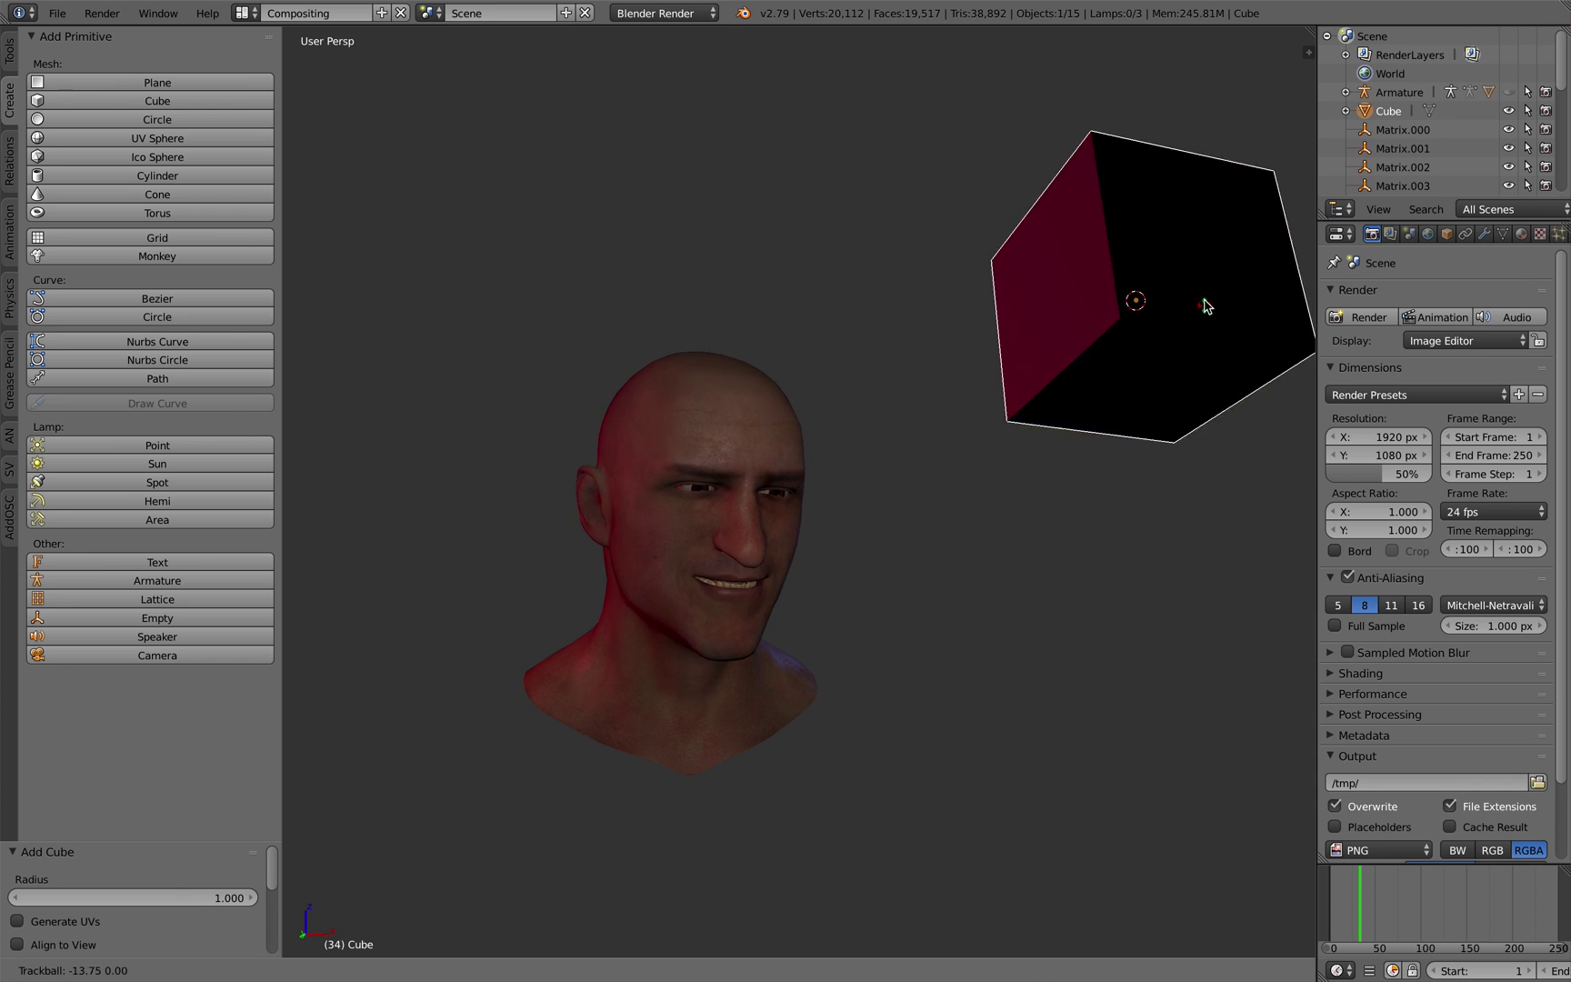
left_click(1199, 322)
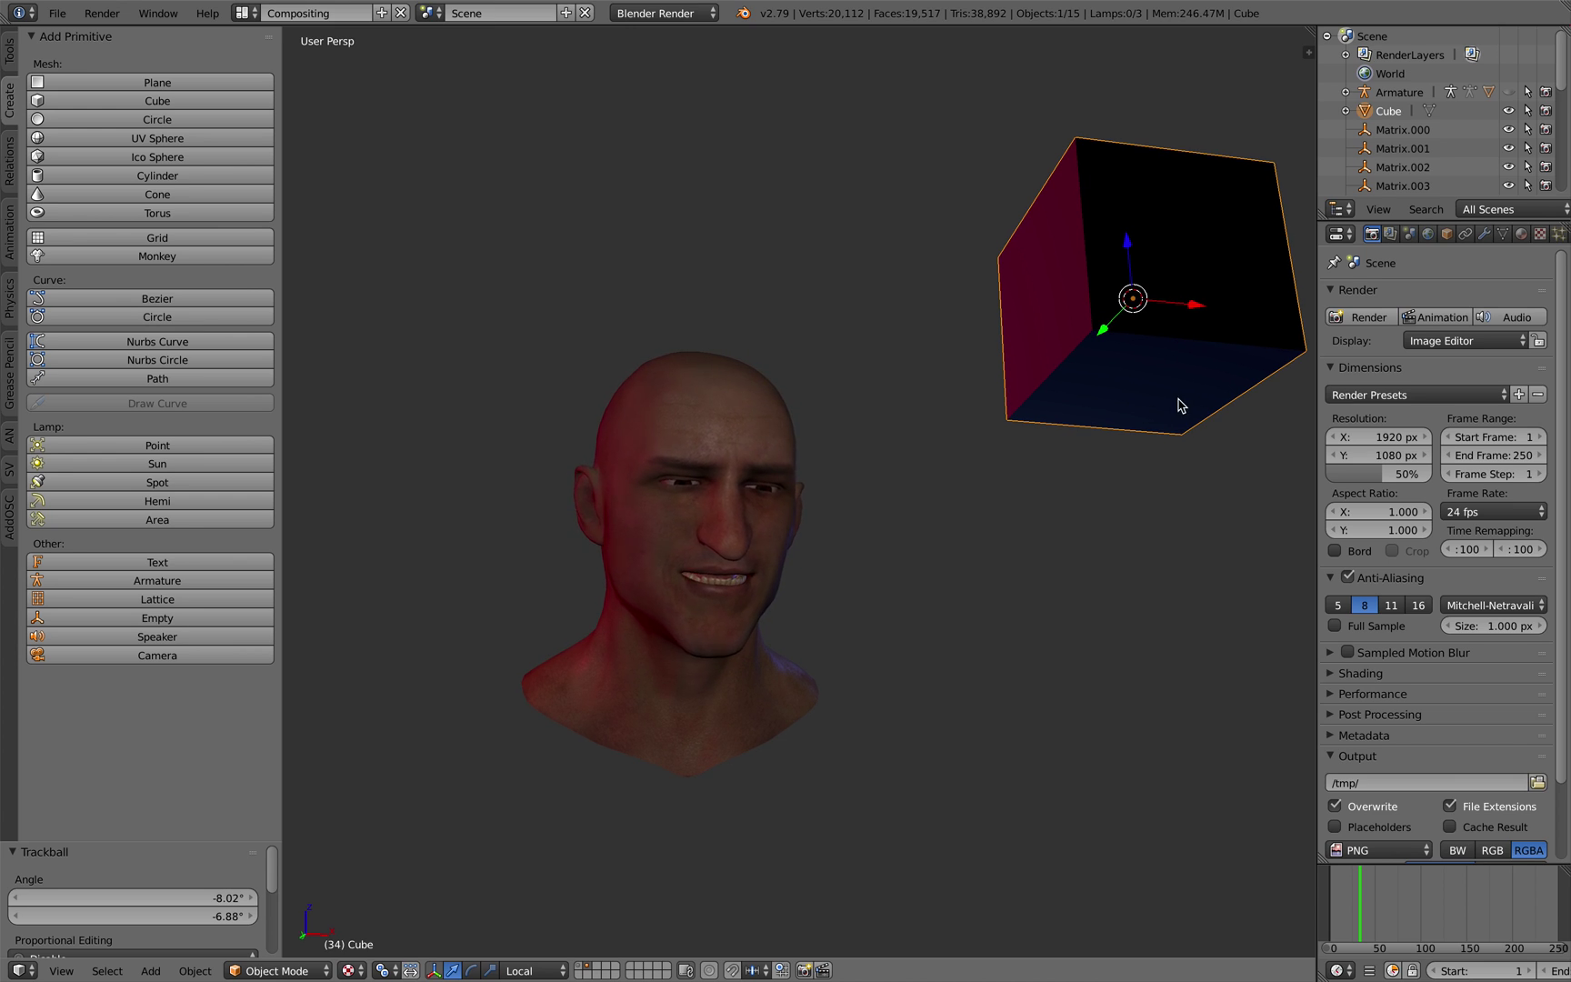
Browse the header's Object menu, then bring up the Add menu instead.
left_click(195, 970)
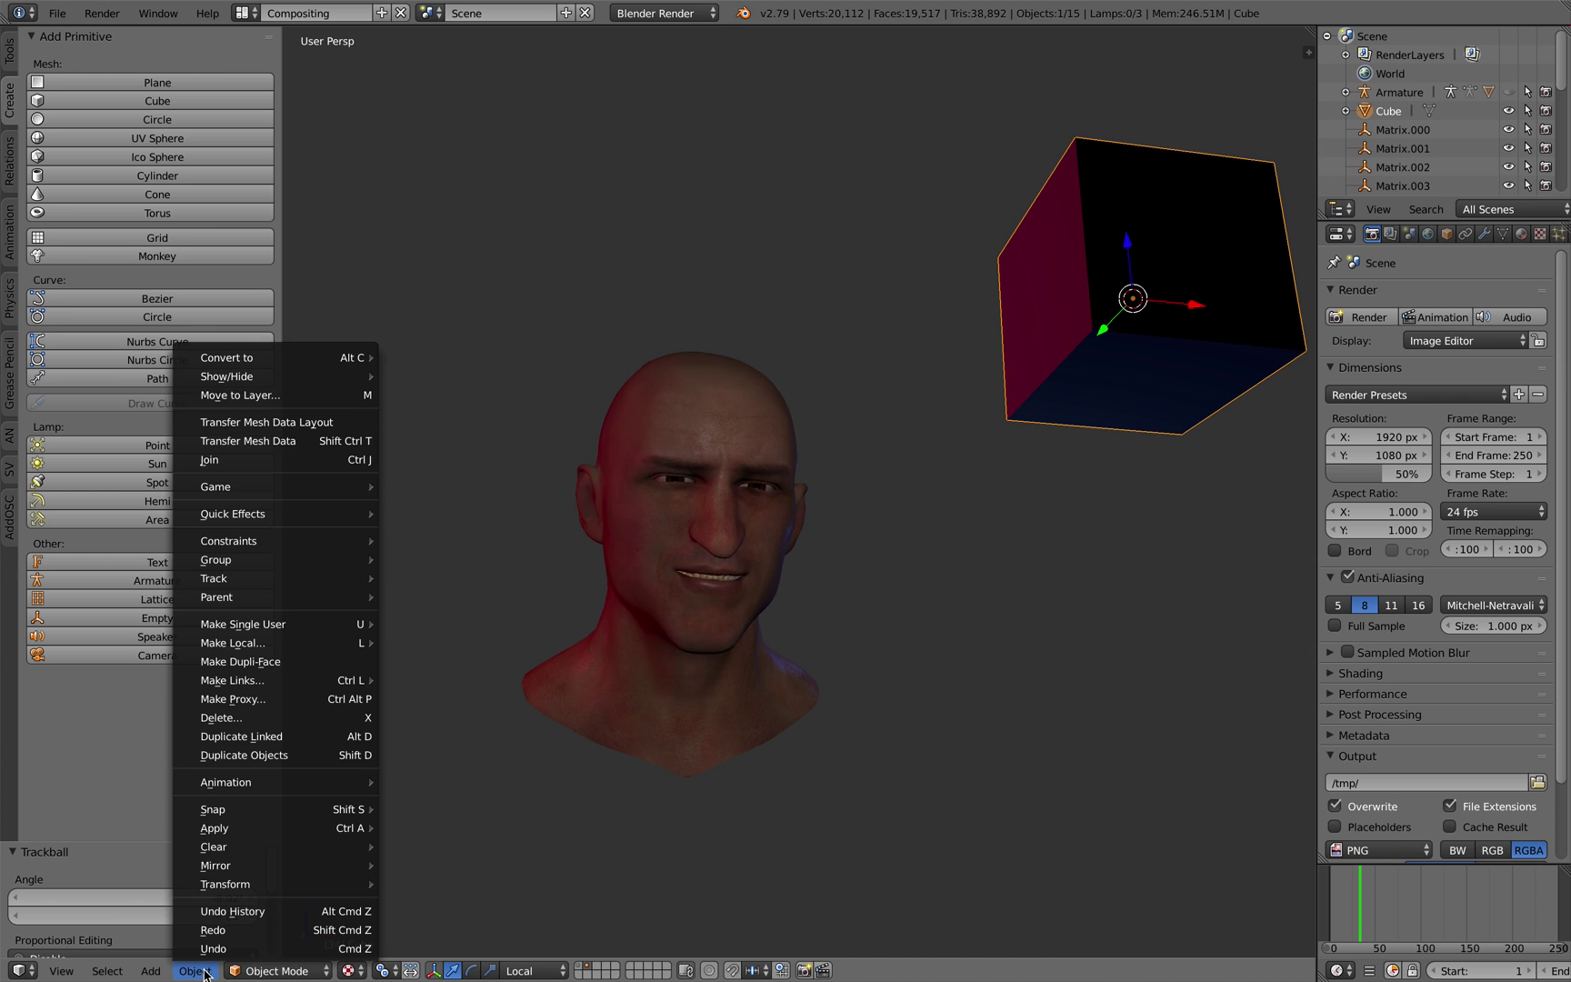
key("Escape")
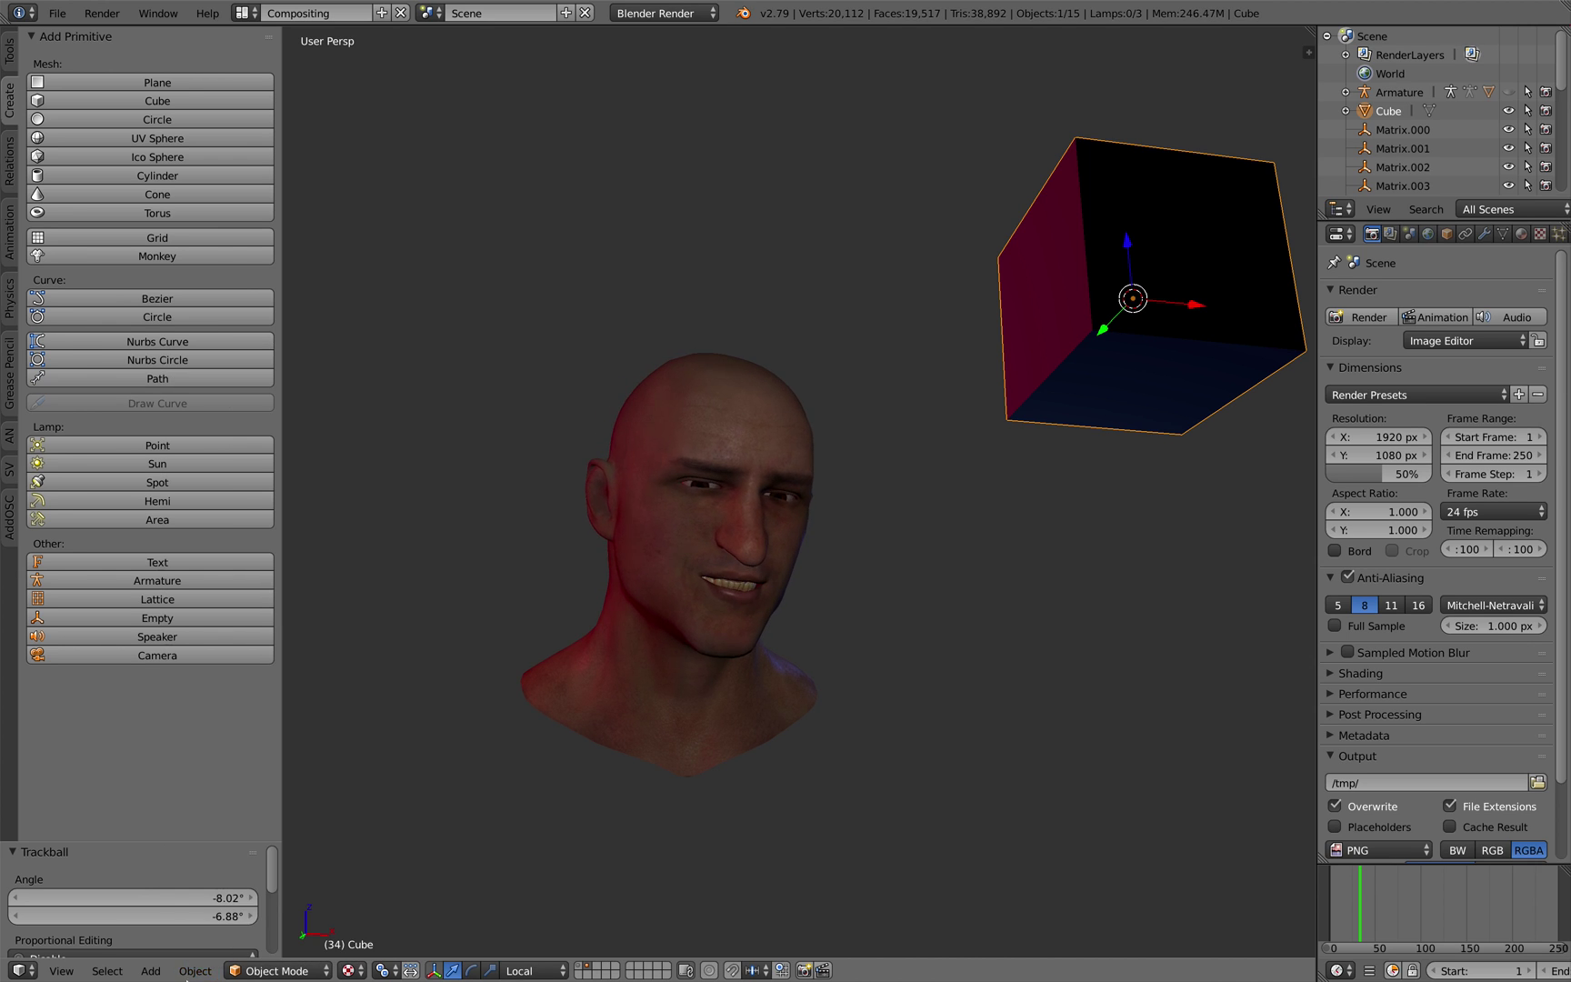
left_click(149, 971)
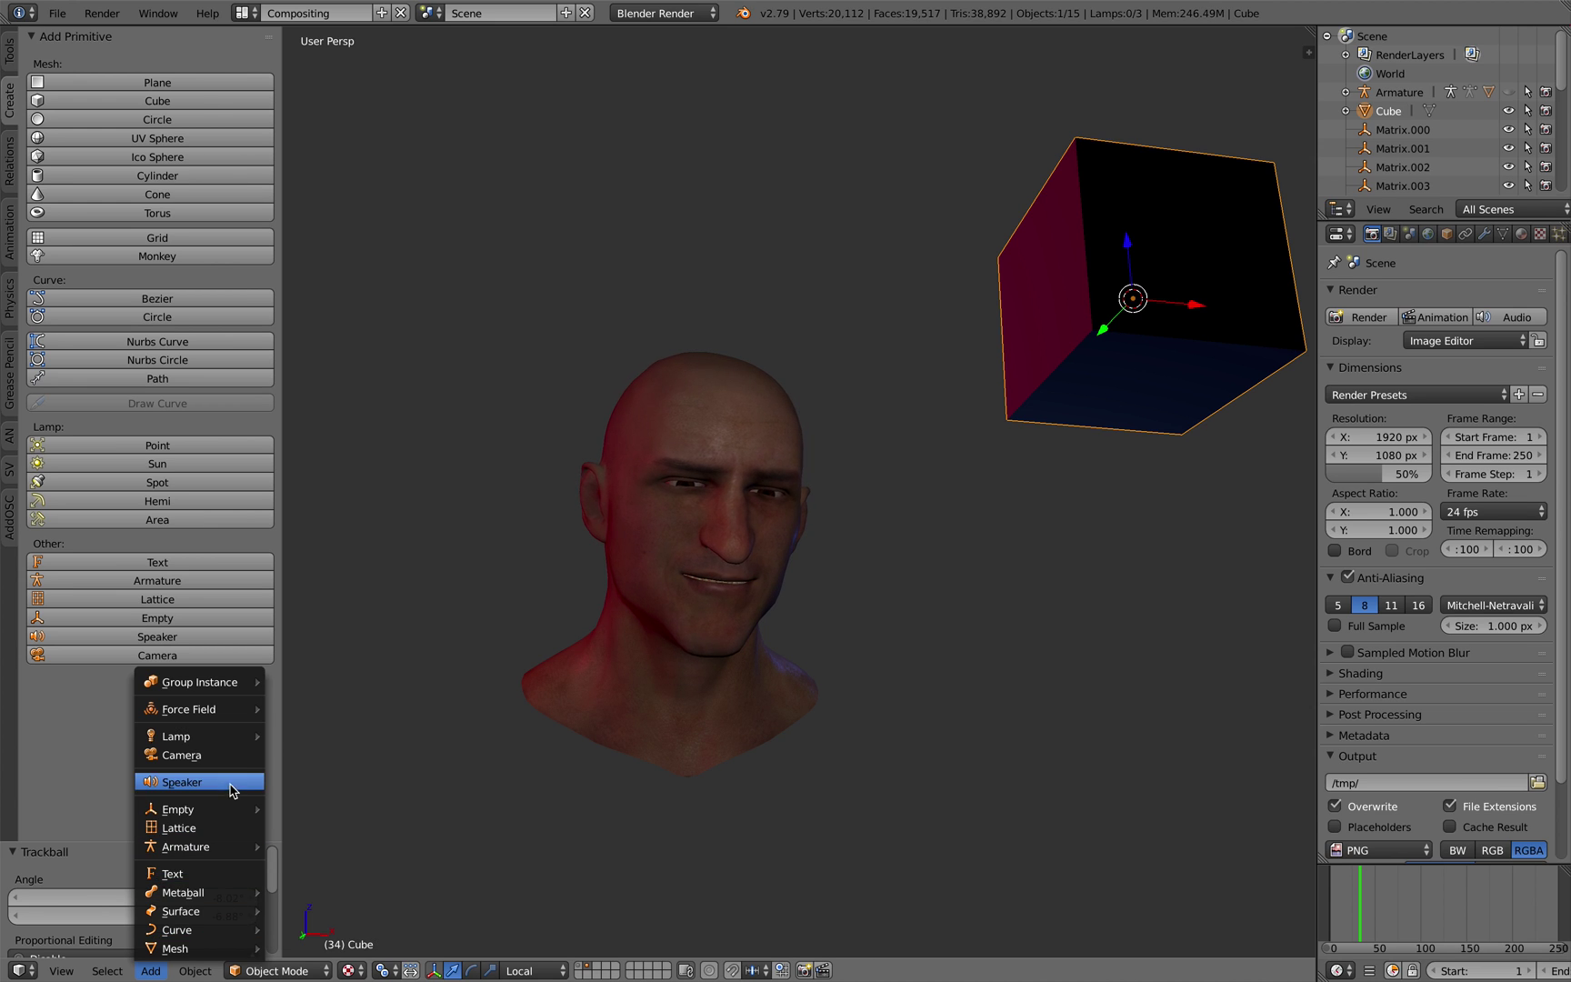
mouse_move(228, 950)
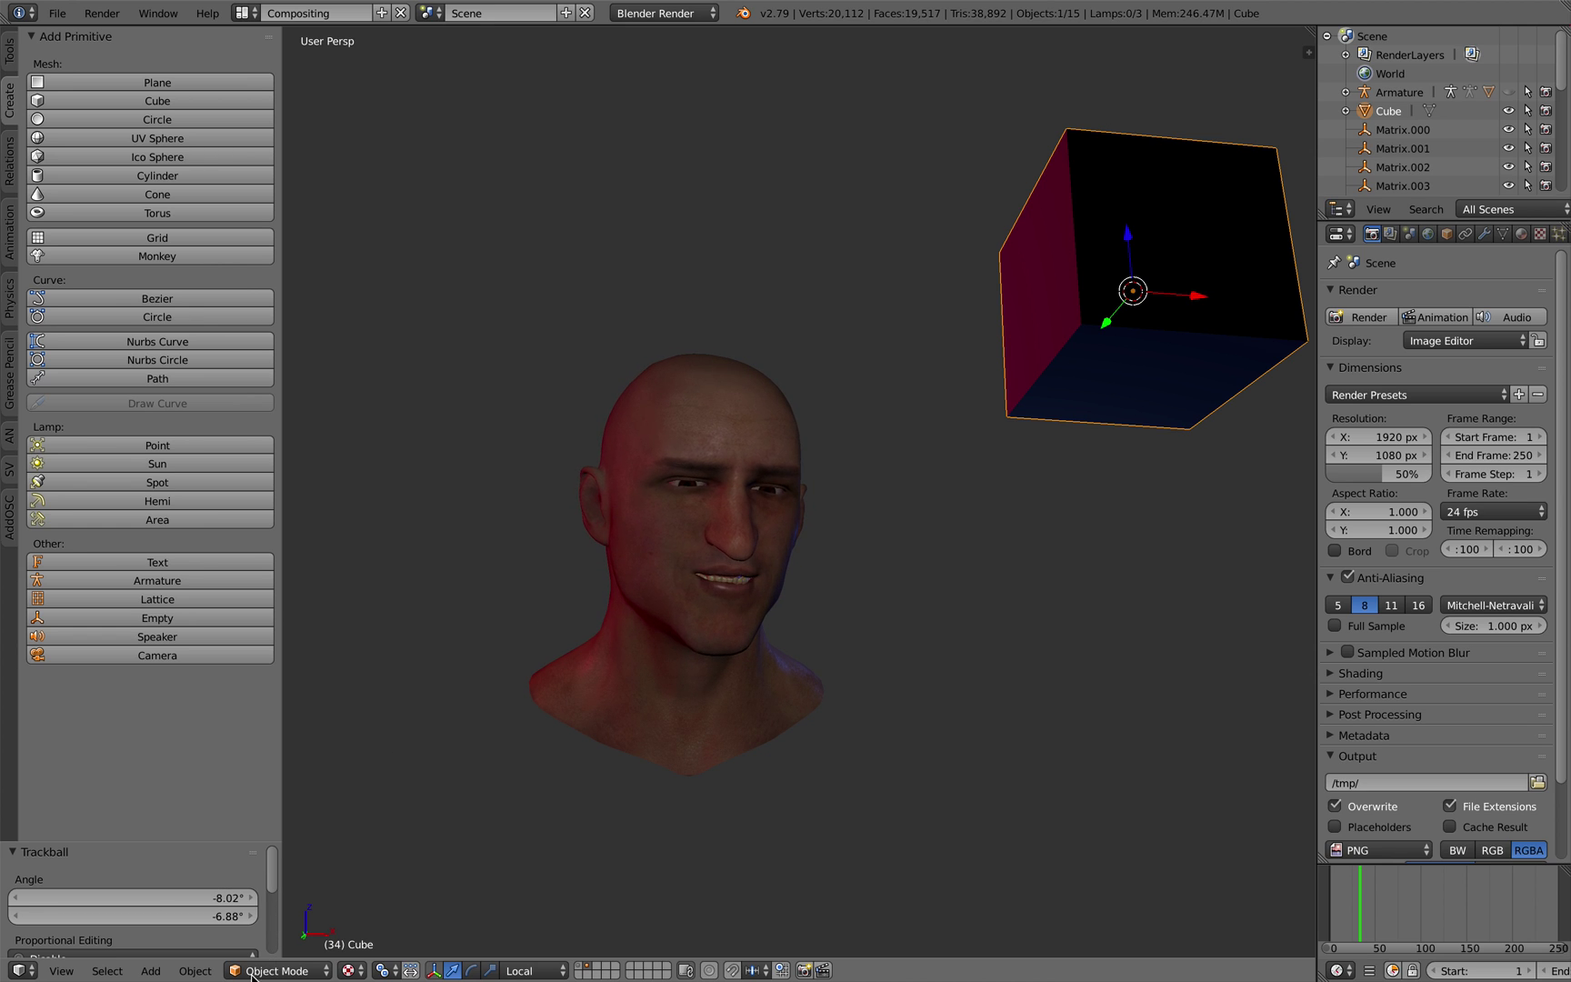
Delete the tilted cube beside the head.
left_click(194, 971)
mouse_move(162, 973)
key("x")
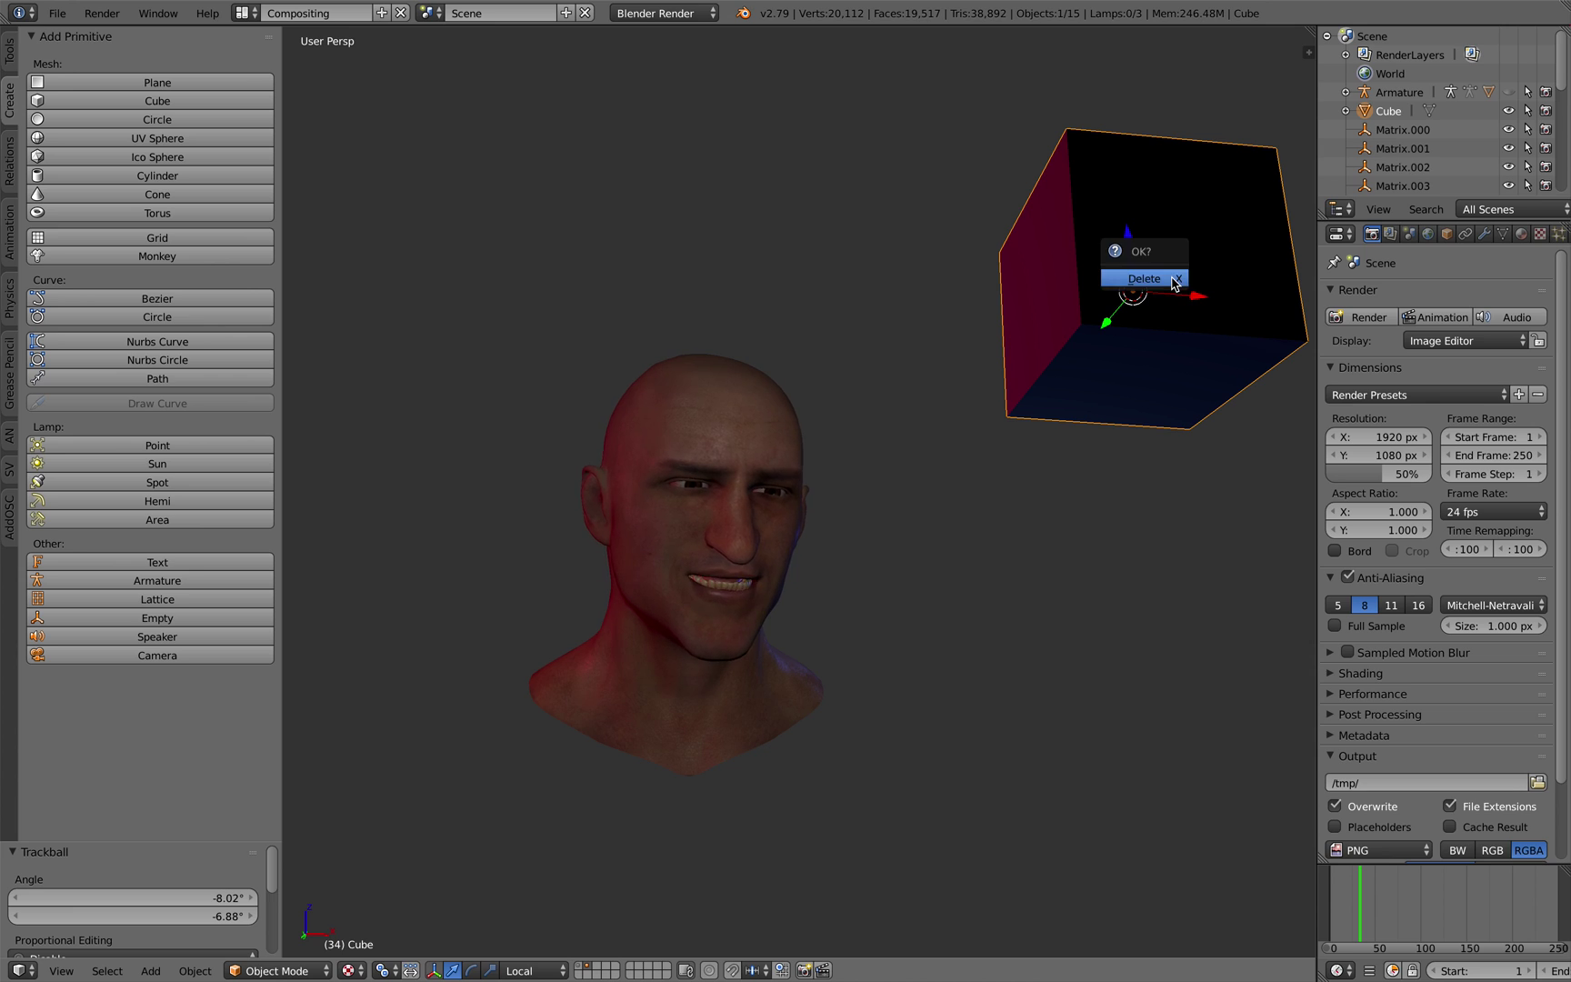
left_click(1172, 284)
Show the Add > Mesh primitives list from the 3D View header.
left_click(211, 966)
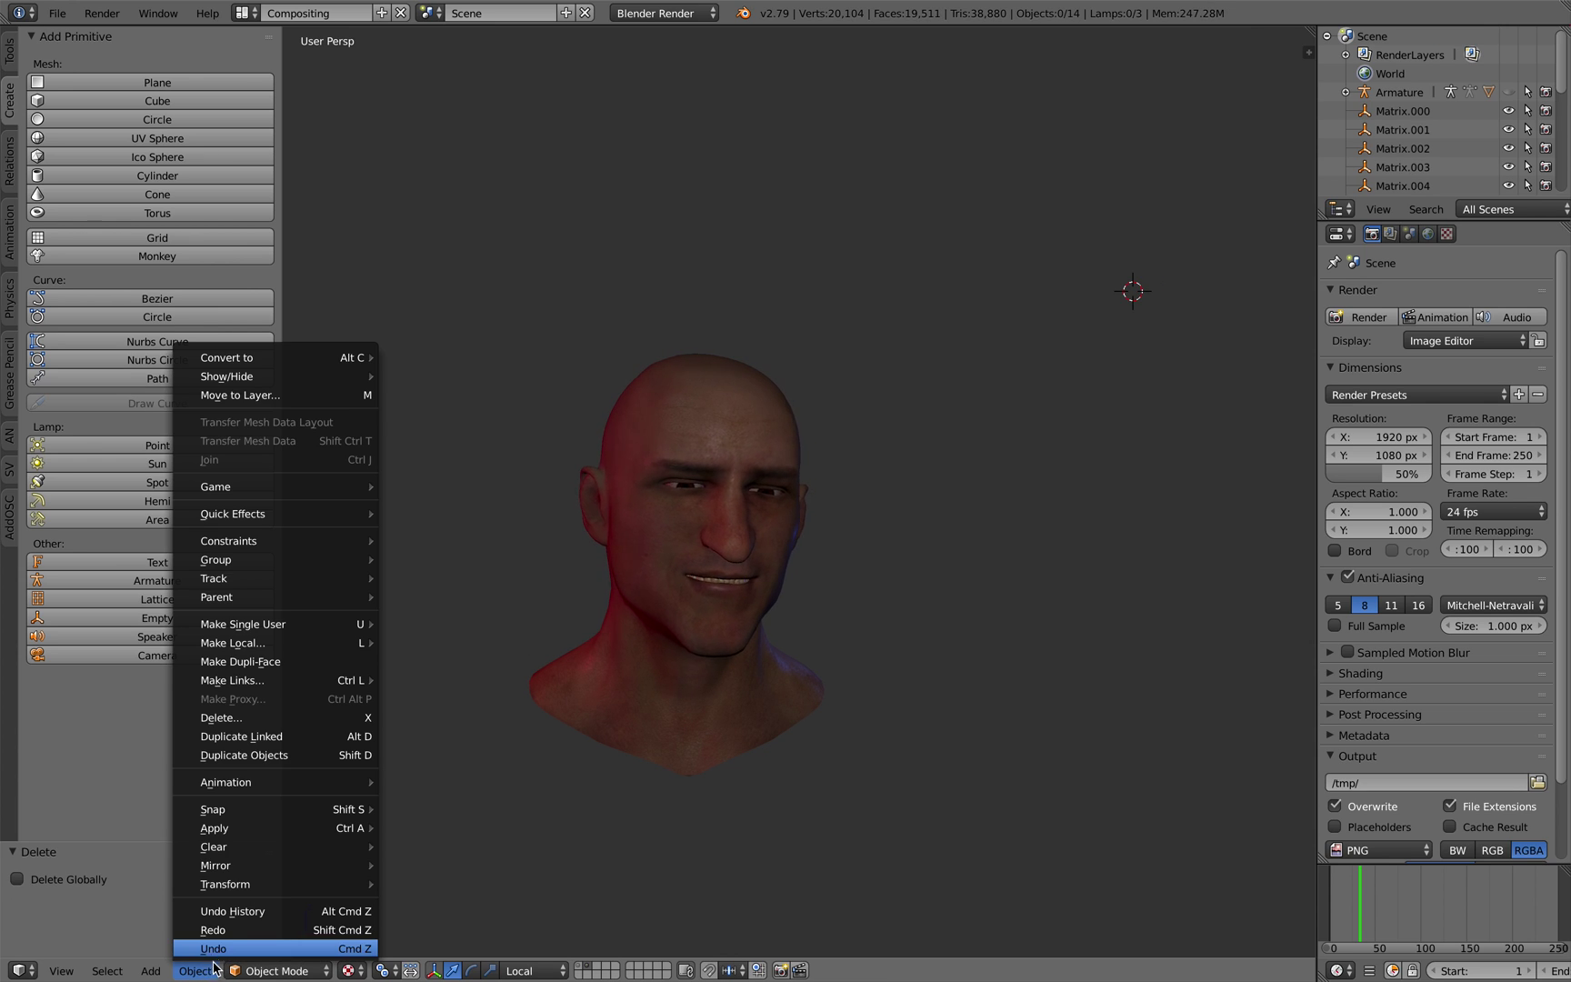
mouse_move(150, 970)
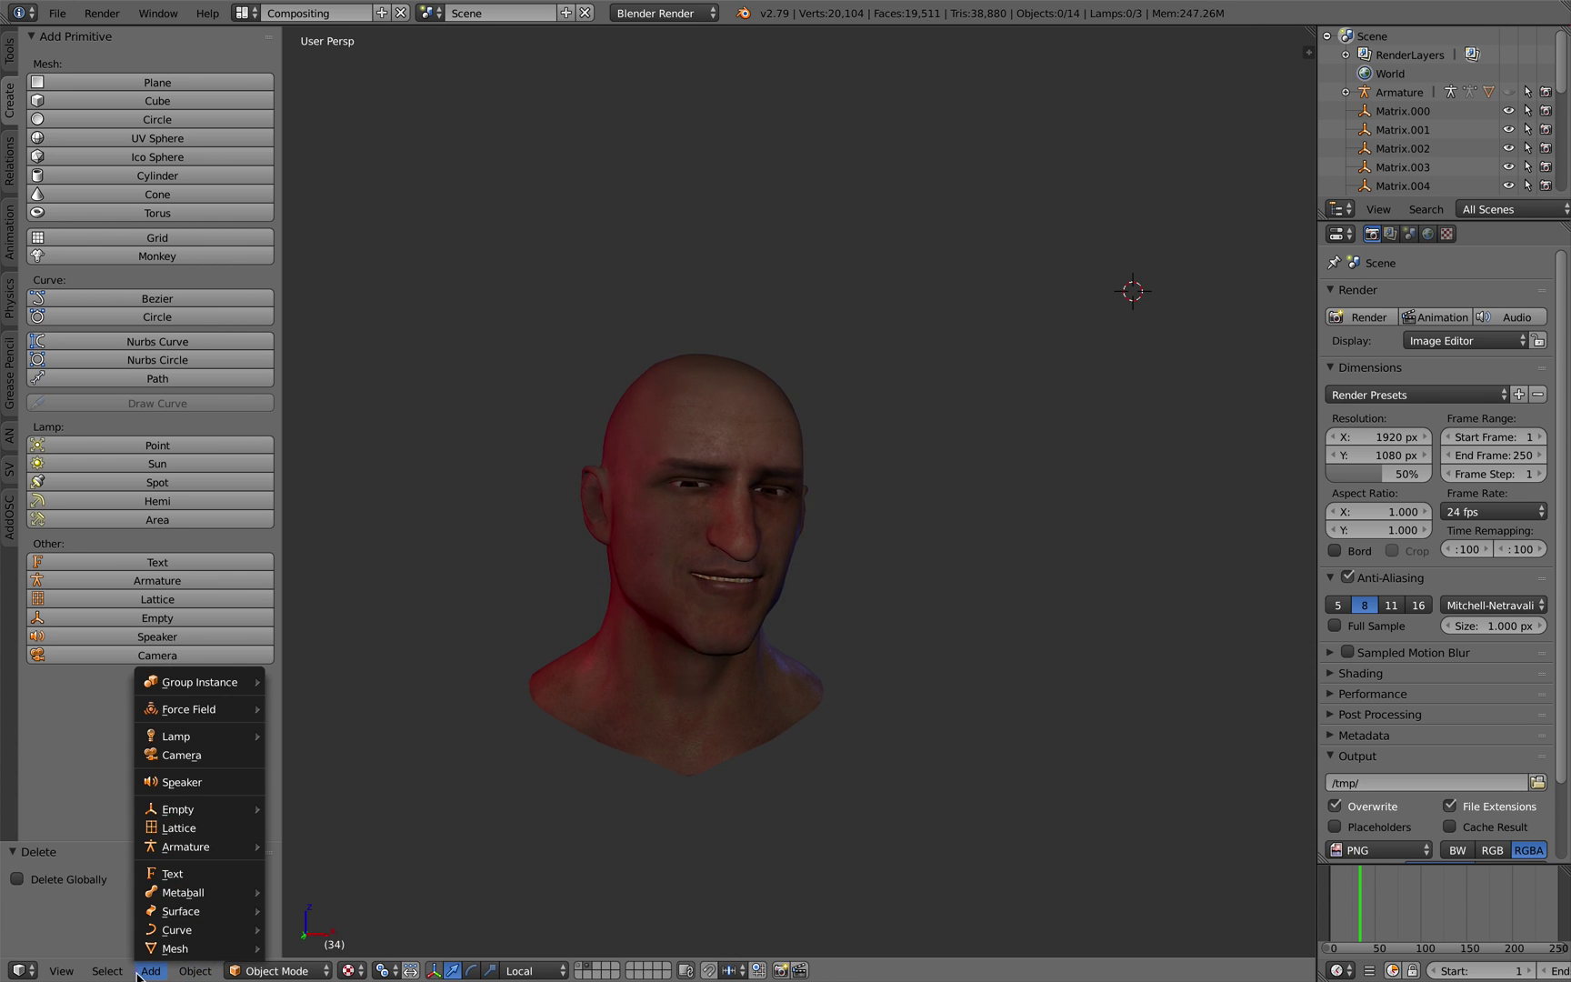
mouse_move(209, 931)
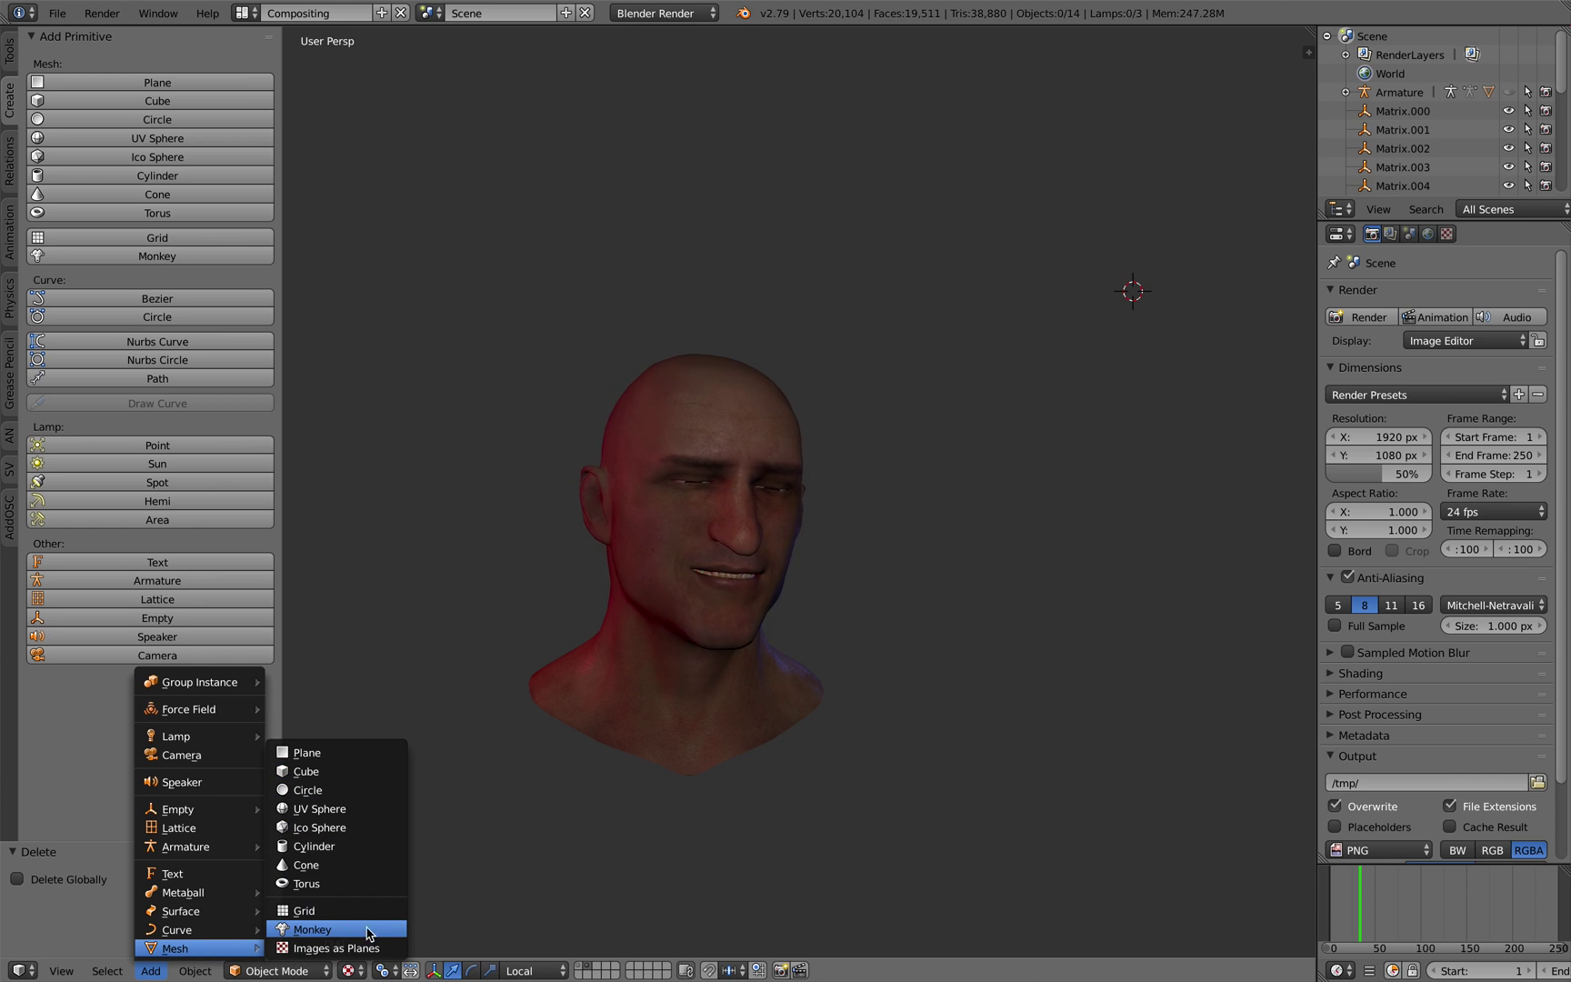
Add a Mesh > Cube, trackball-tilt it, then delete it.
left_click(380, 773)
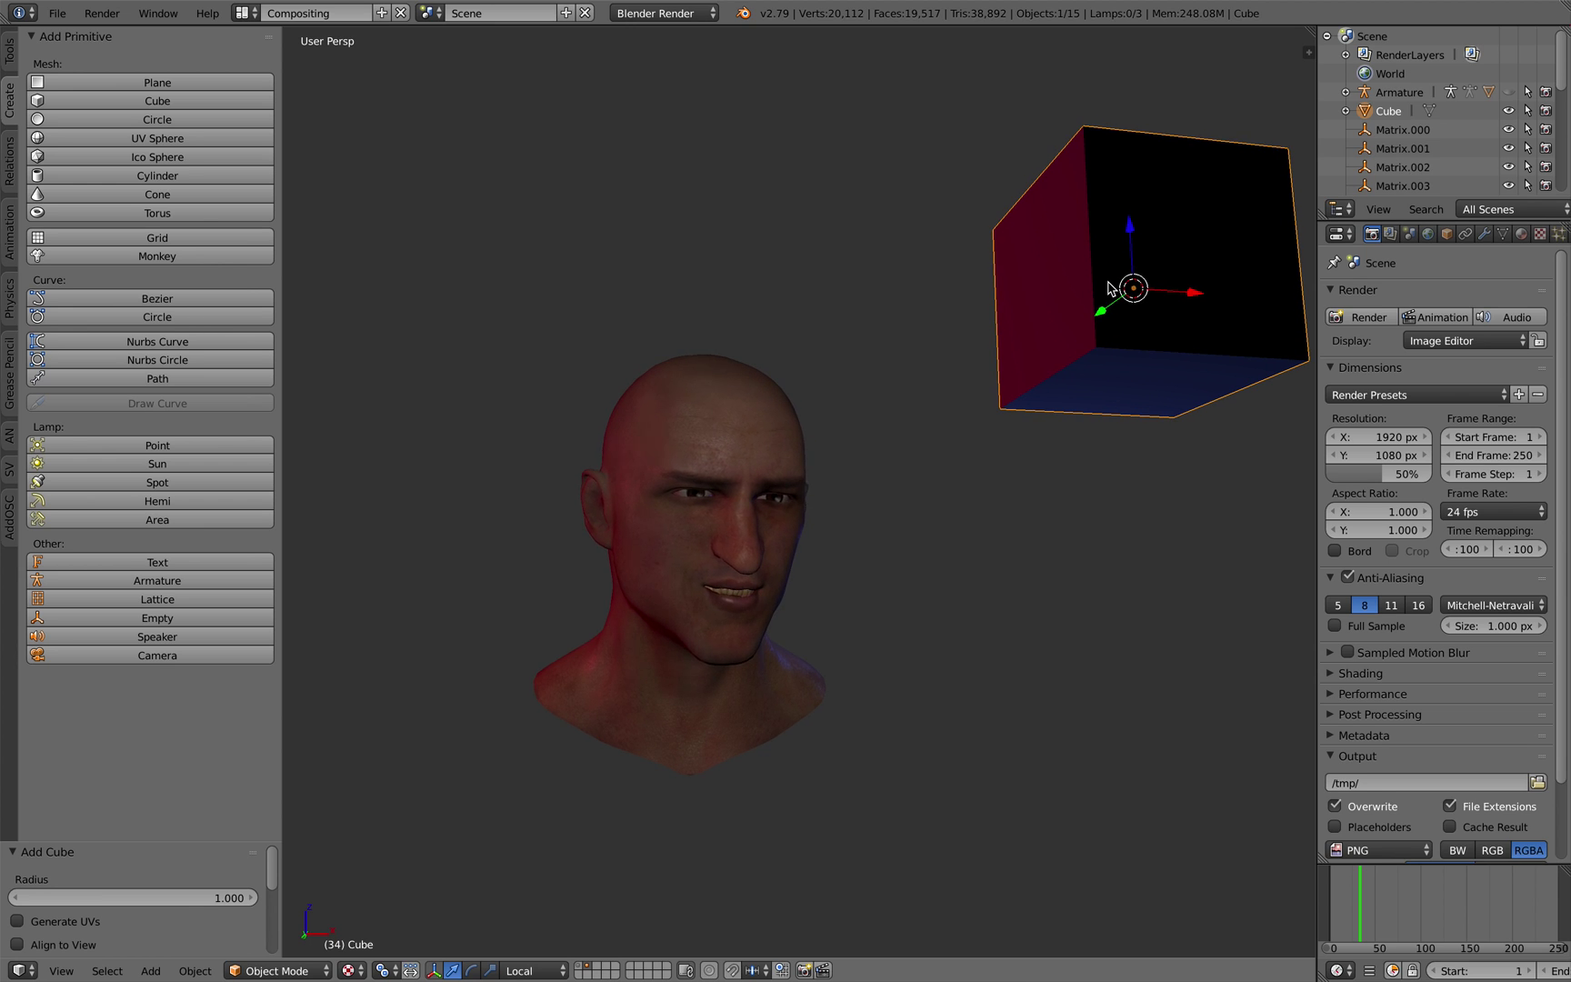
key("r")
key("r")
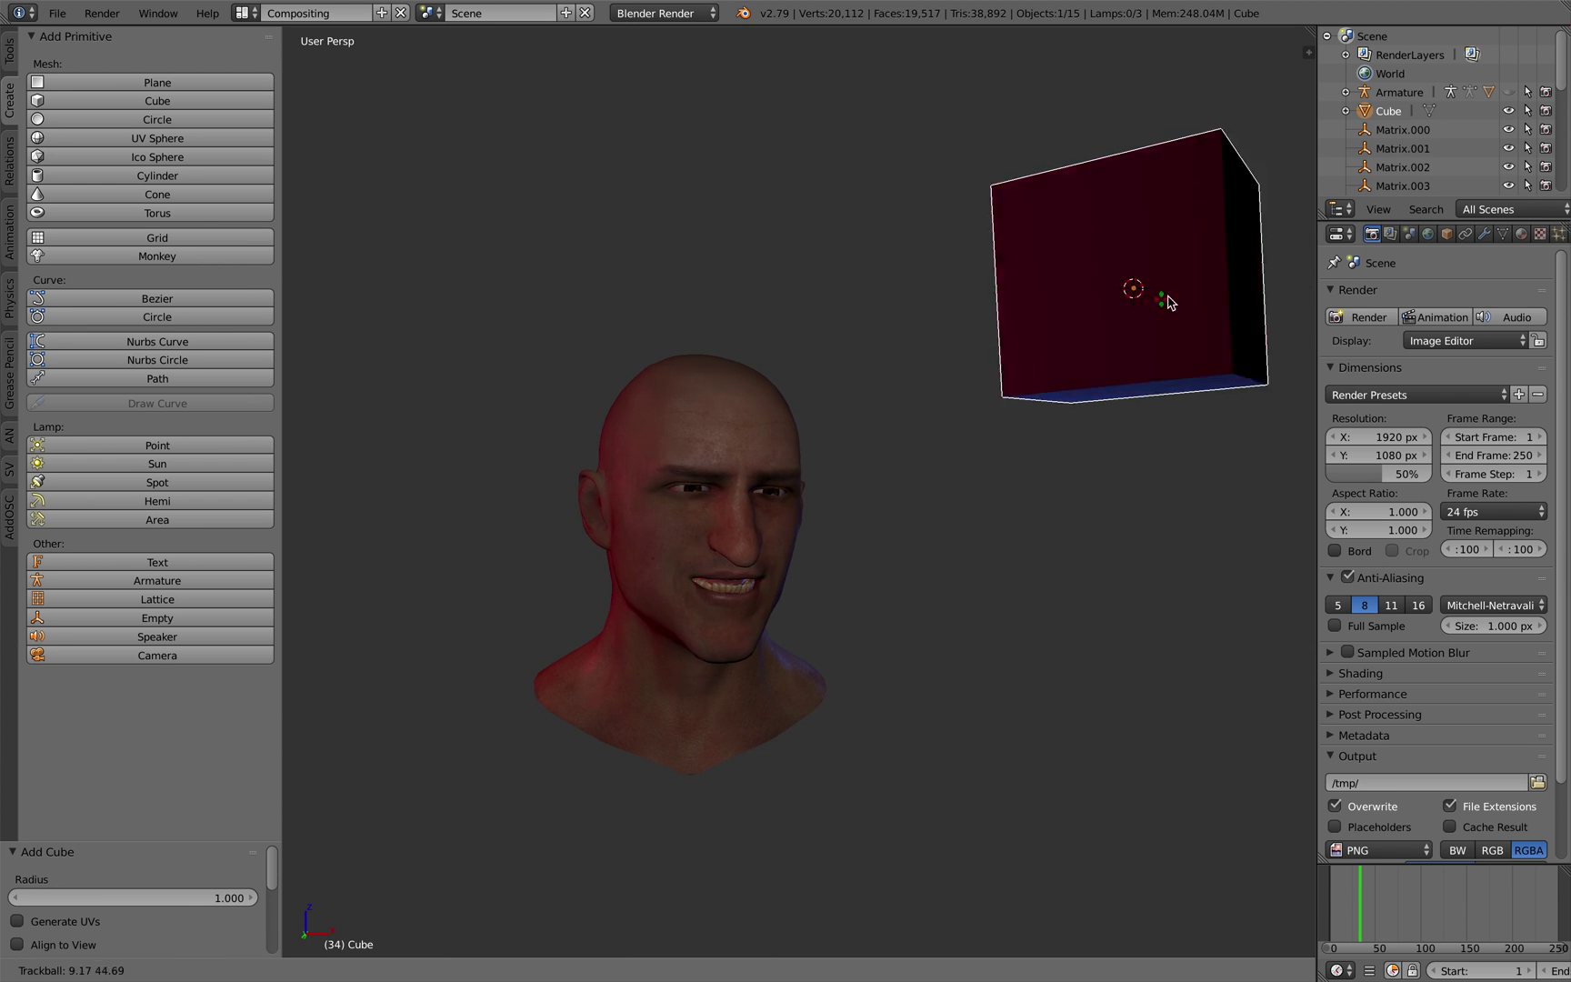
left_click(1146, 266)
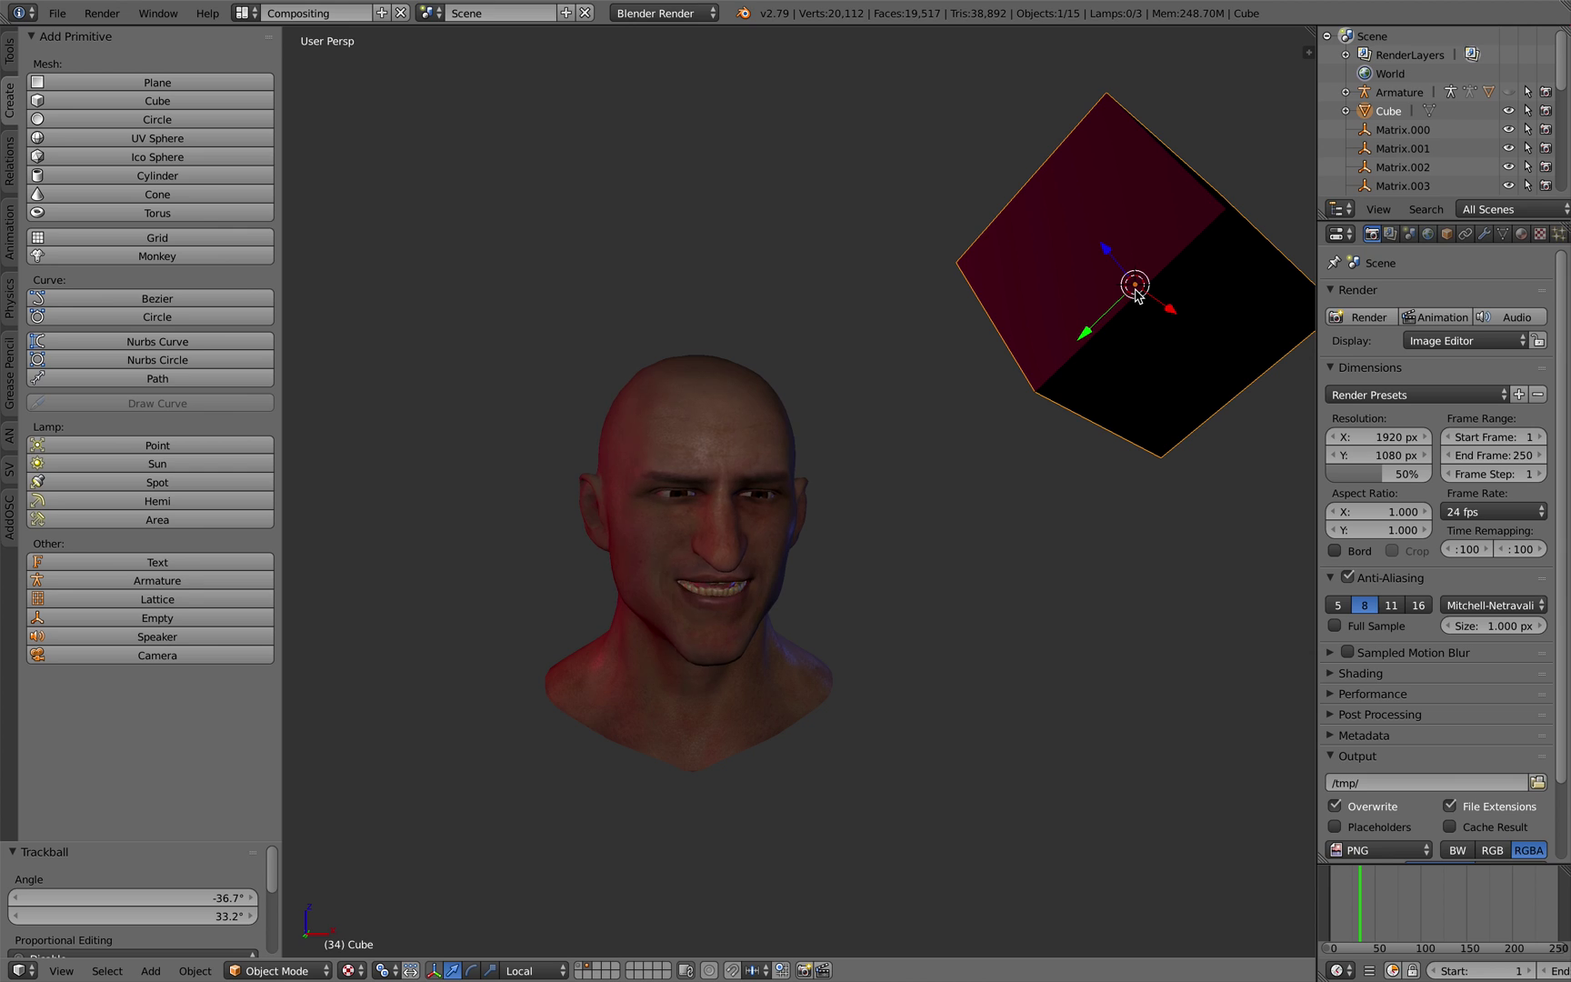
key("x")
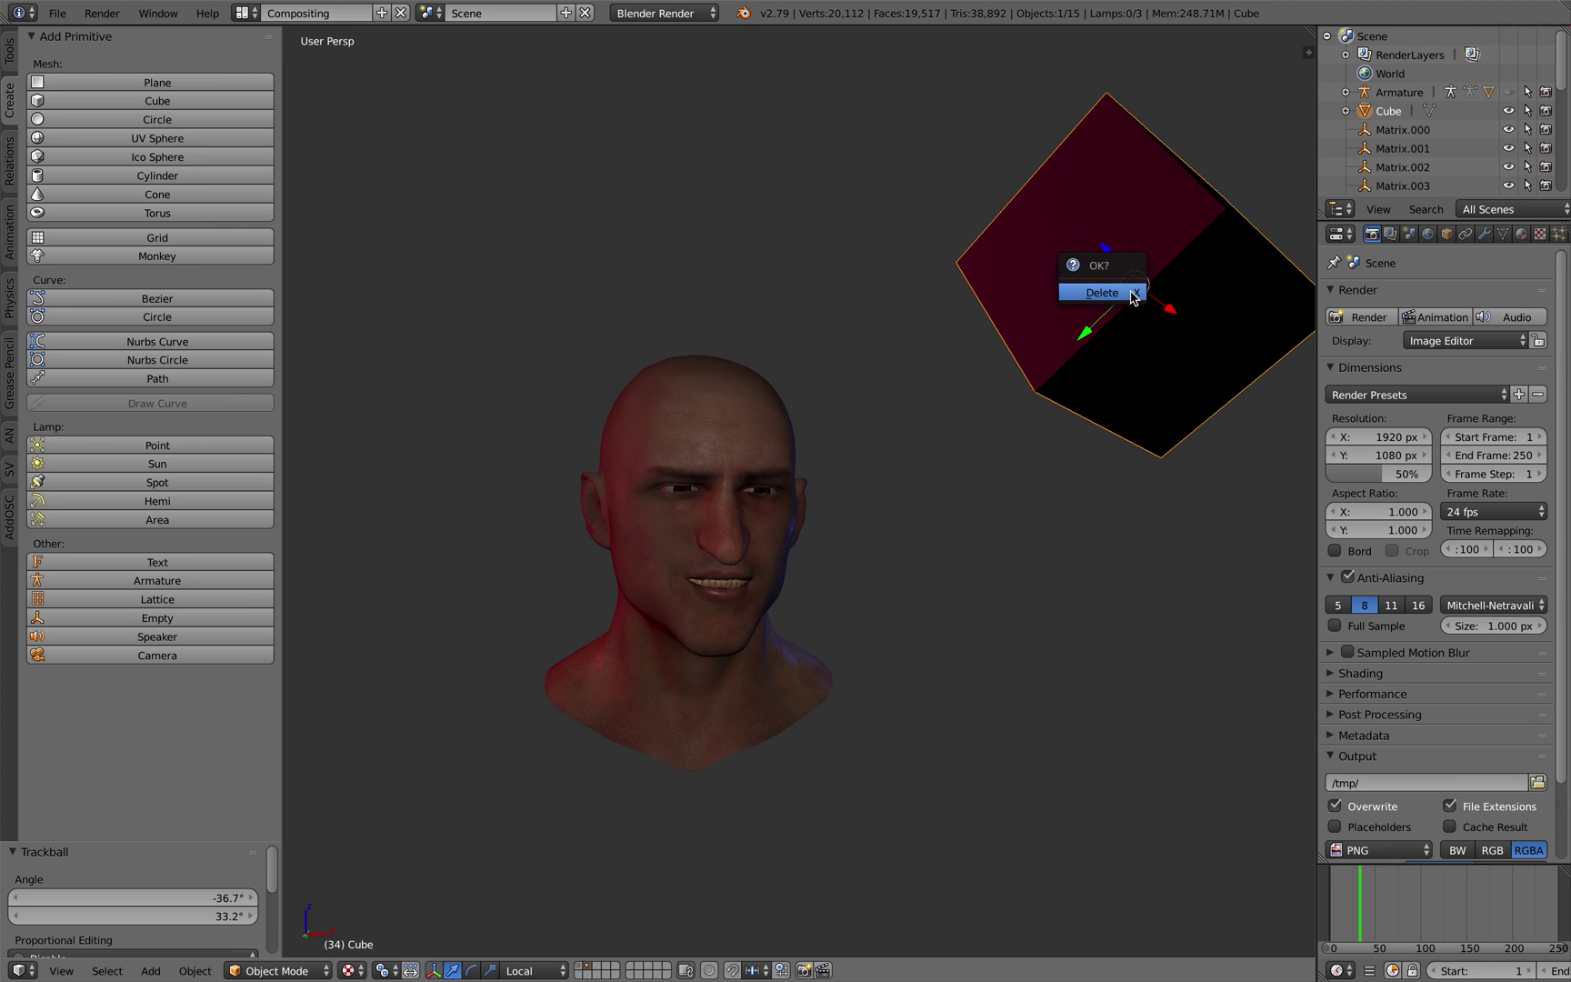
left_click(1129, 293)
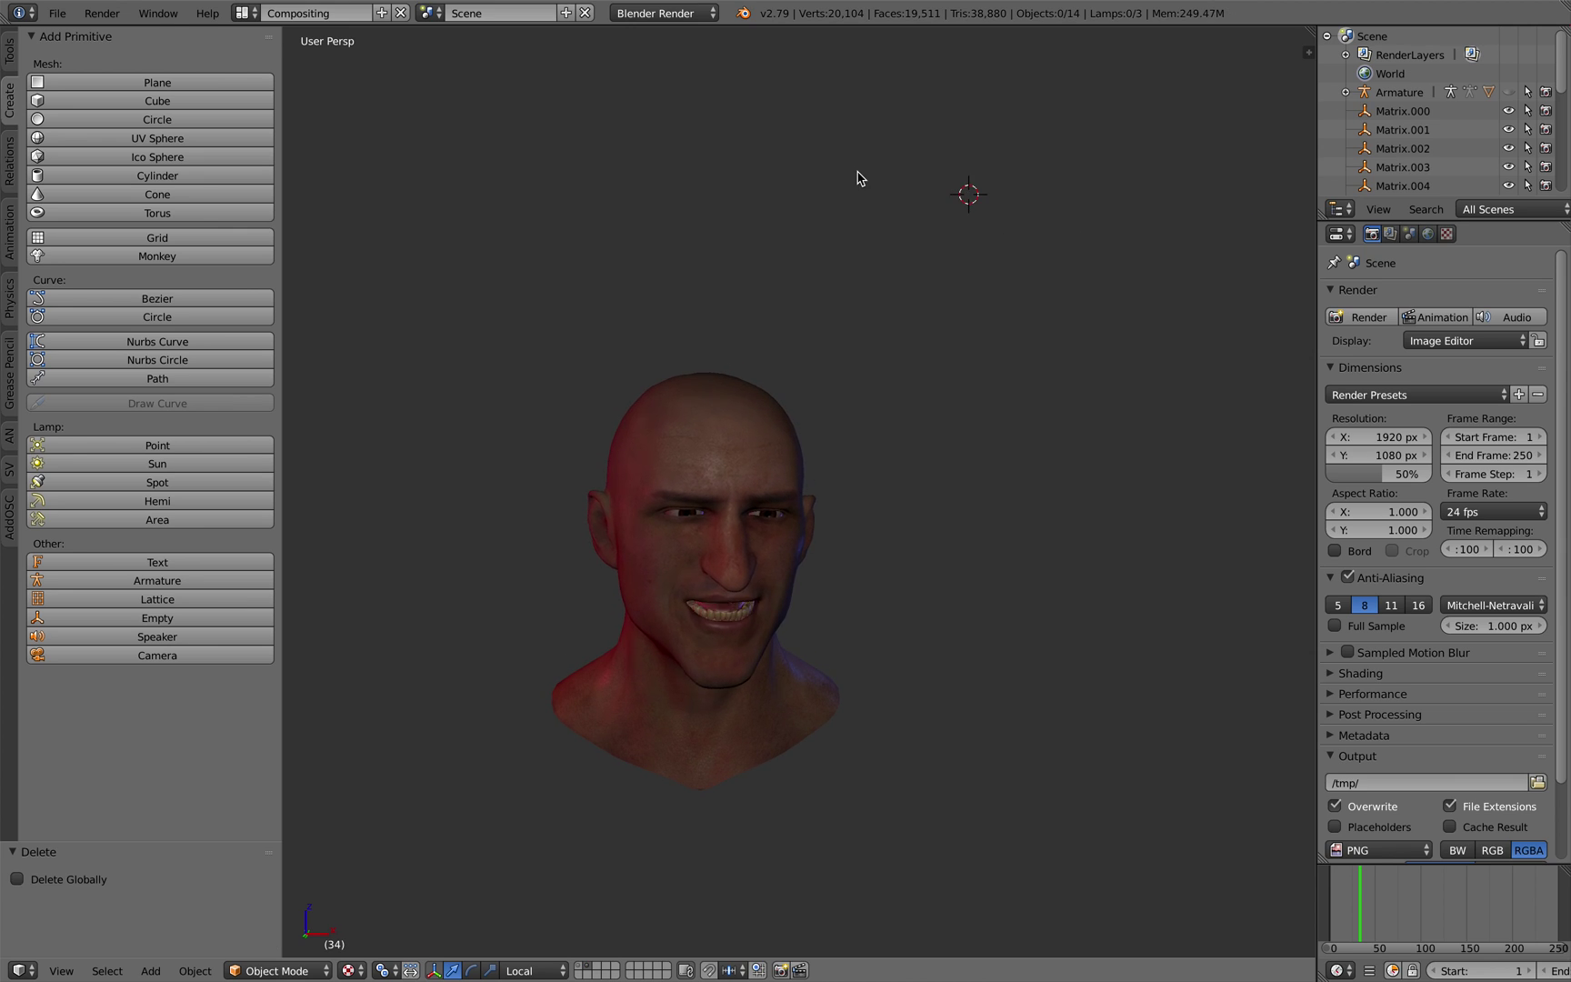
Place the 3D cursor above the head and add a cube via the 'cube' search.
key("space")
key("Escape")
key("space")
left_click(665, 108)
key("space")
key("Escape")
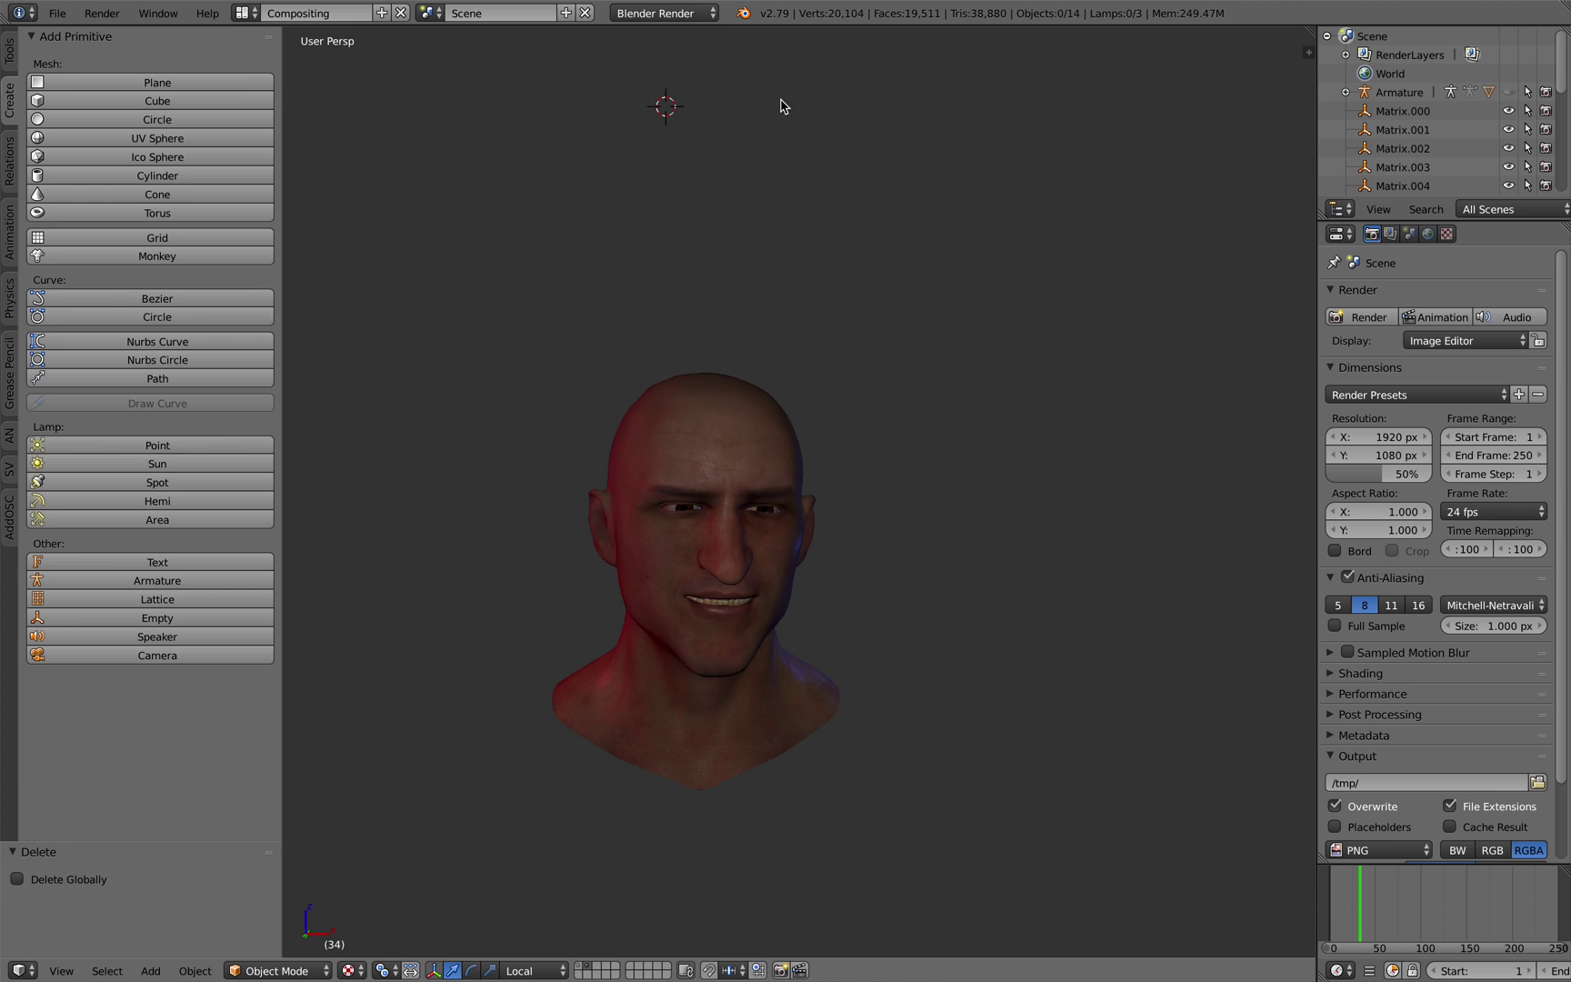
key("space")
type("cube")
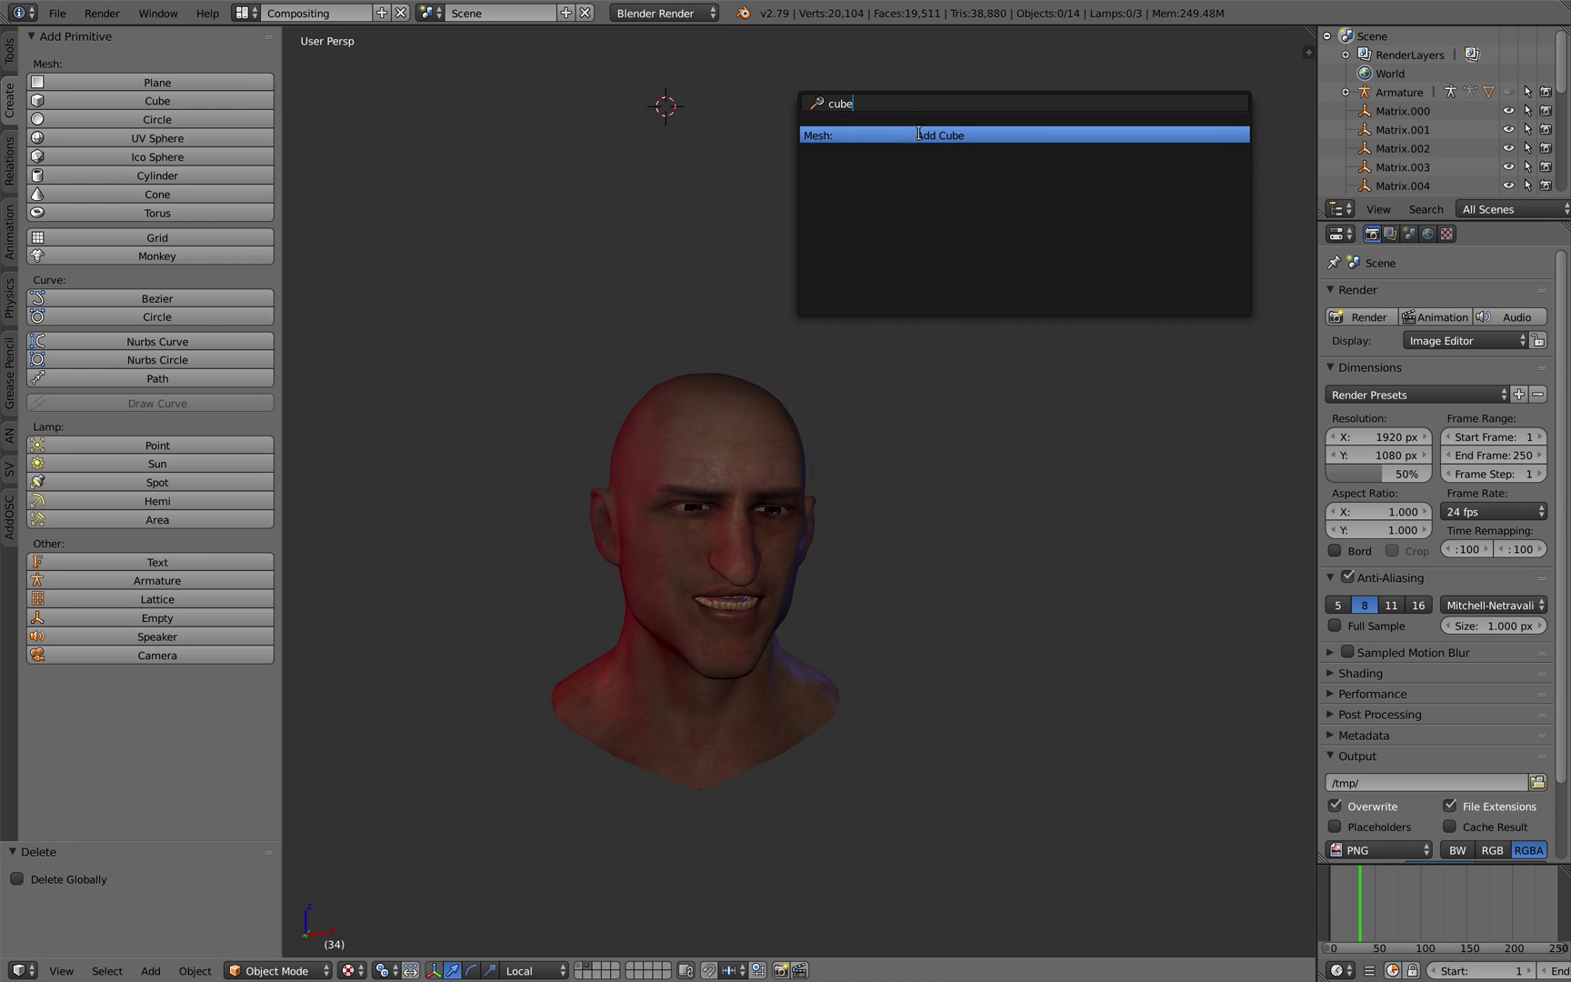
key("Return")
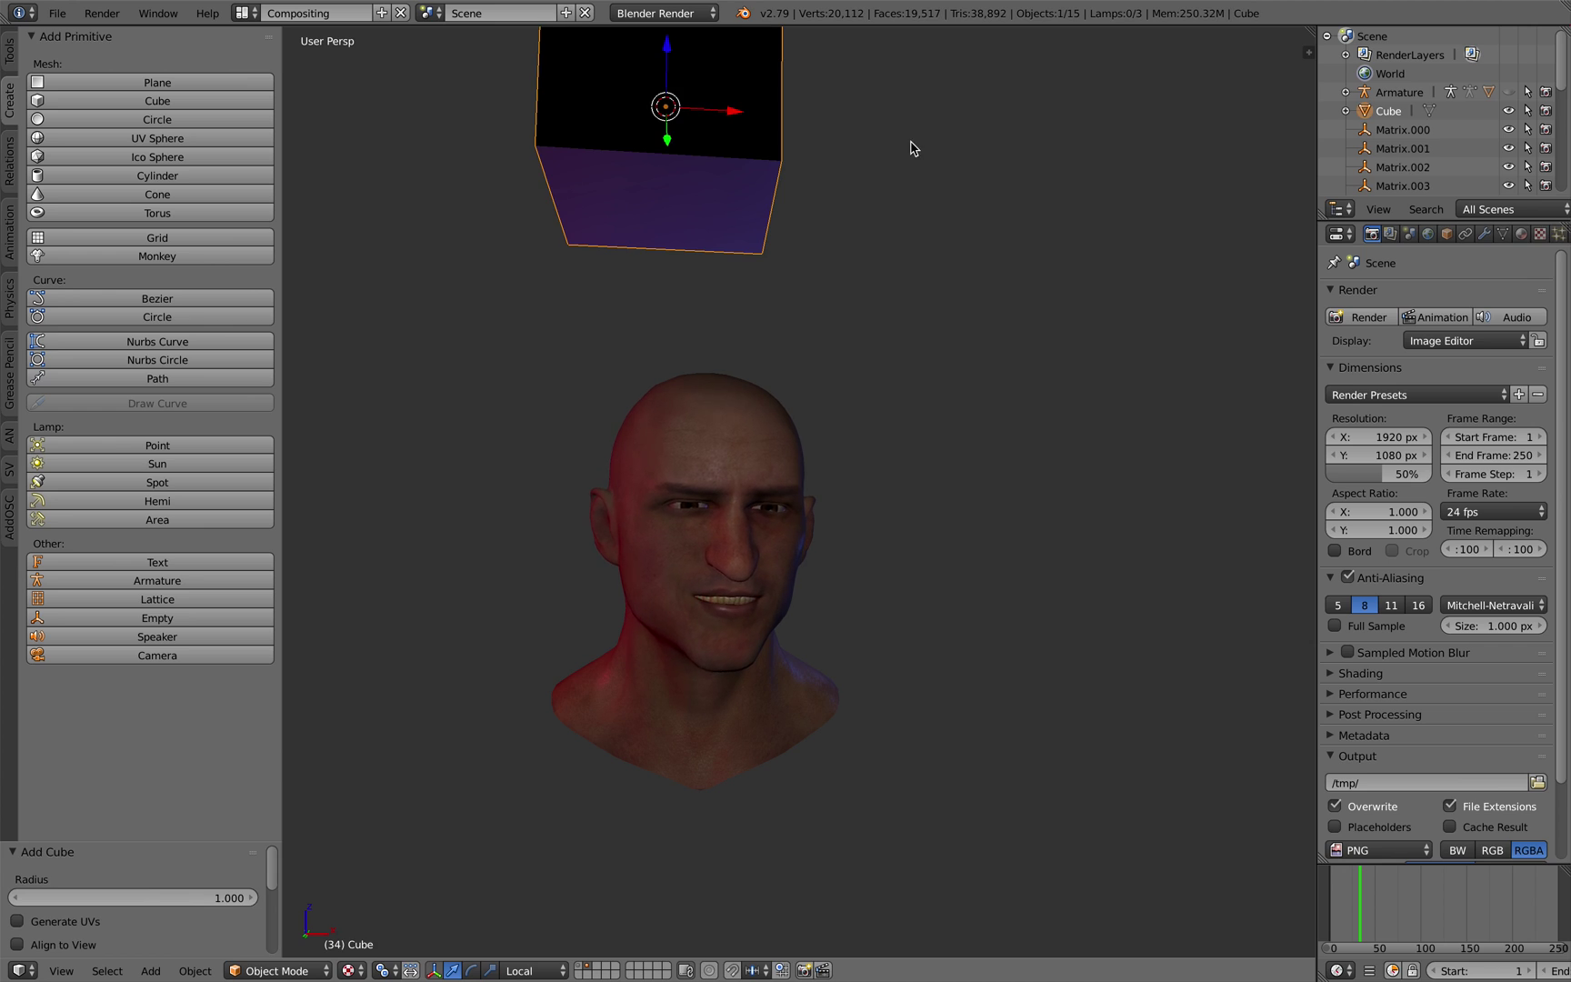
Add a second cube further right and trackball-tilt it.
left_click(999, 153)
key("space")
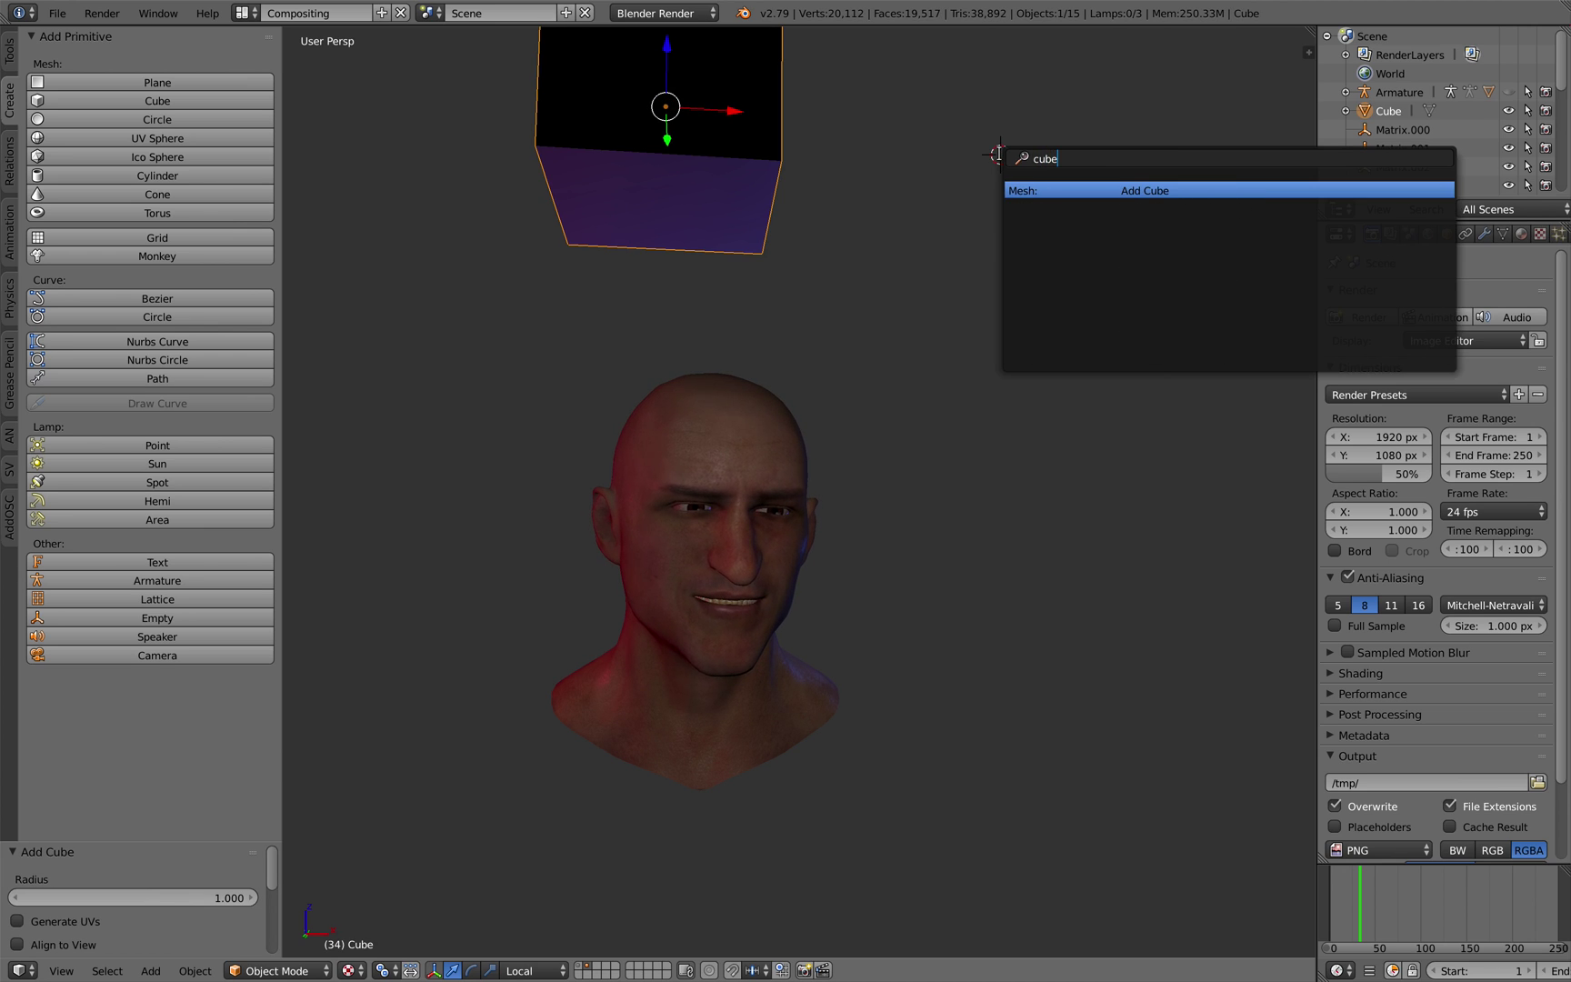
key("Return")
key("r")
key("r")
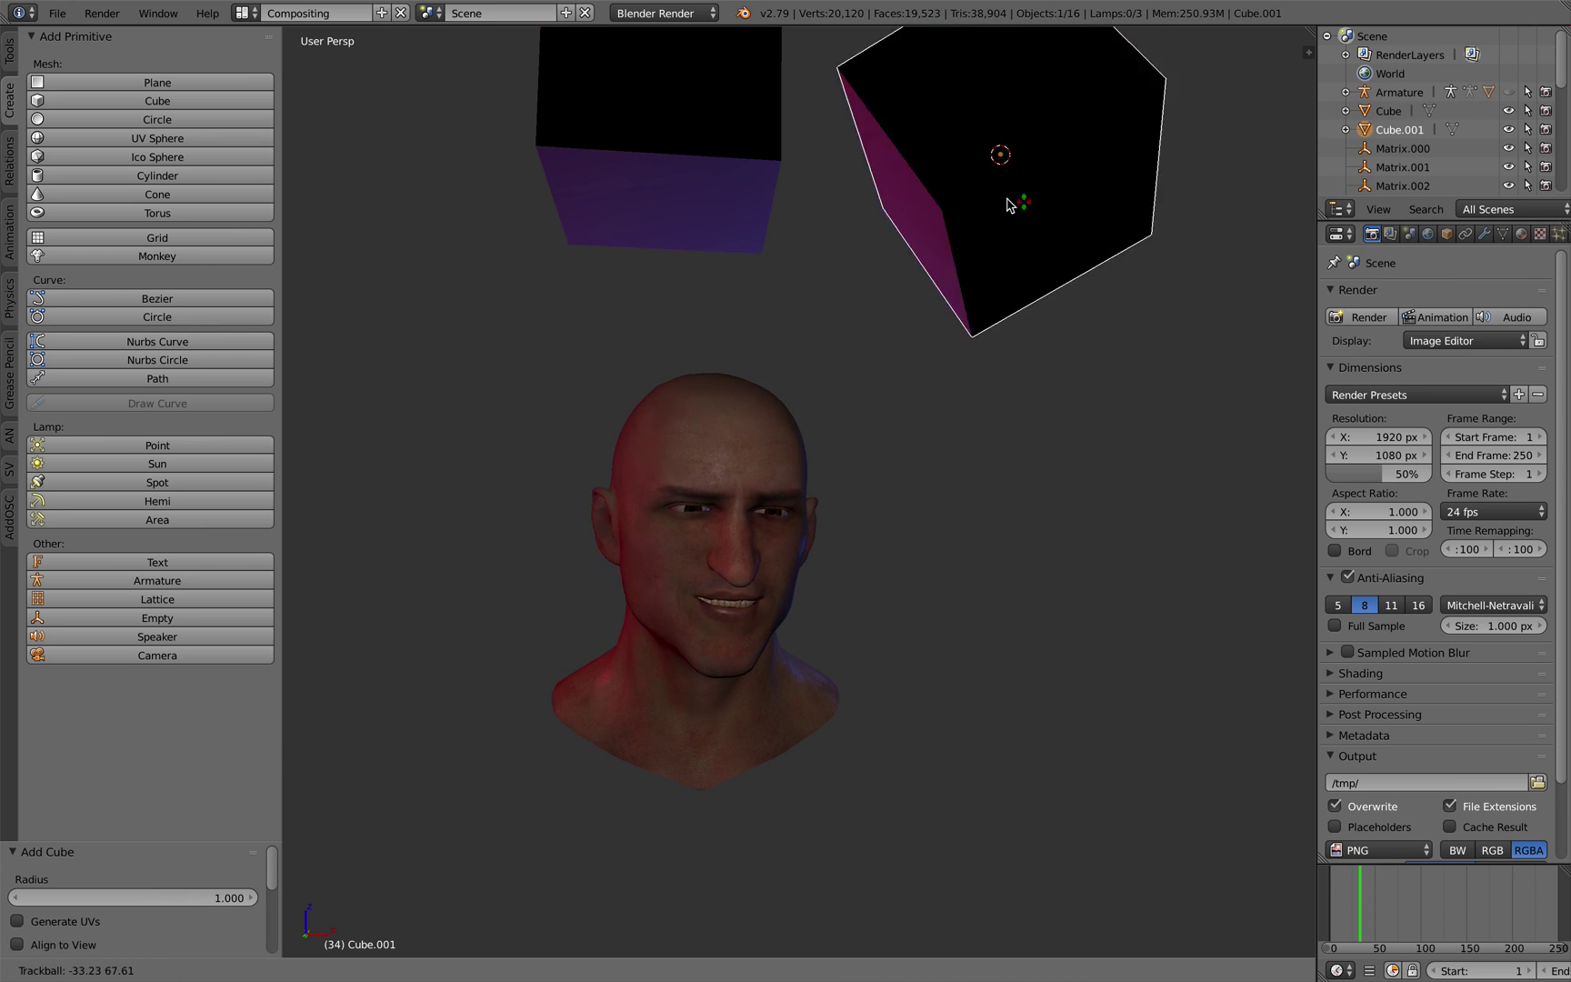
left_click(1152, 283)
Select both cubes and delete them.
right_click(714, 175)
right_click(1010, 169, "shift")
key("x")
left_click(1003, 172)
key("space")
Add a monkey via the 'monkey' search, rotate it, then delete it.
type("monkey")
key("Return")
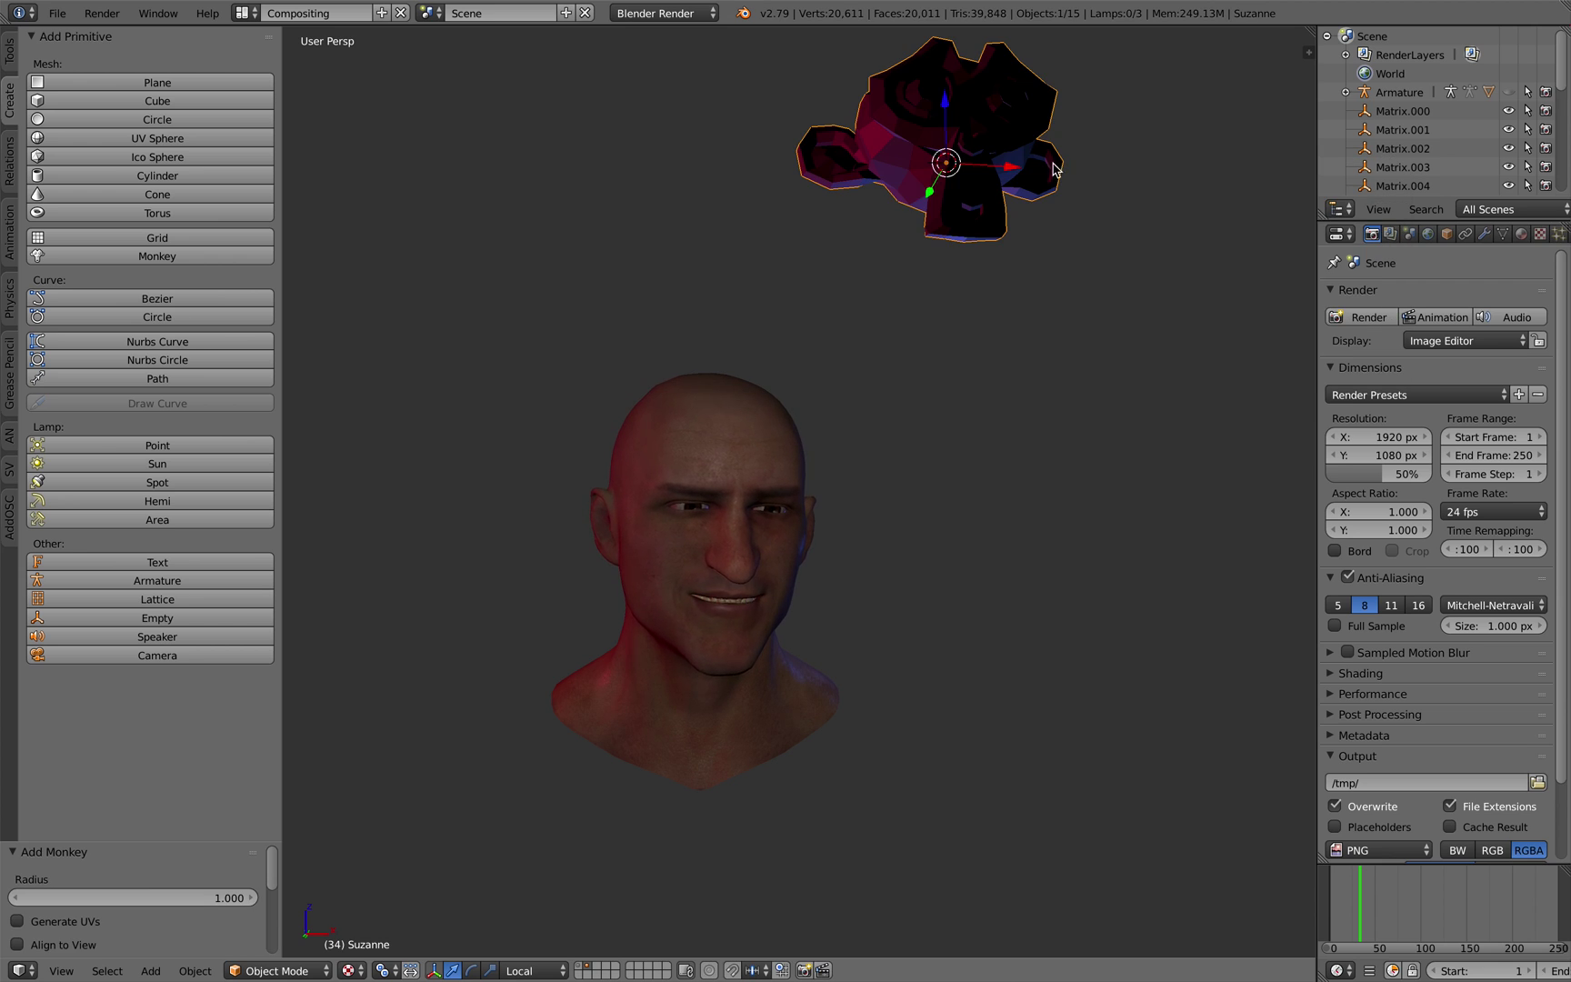
key("r")
key("r")
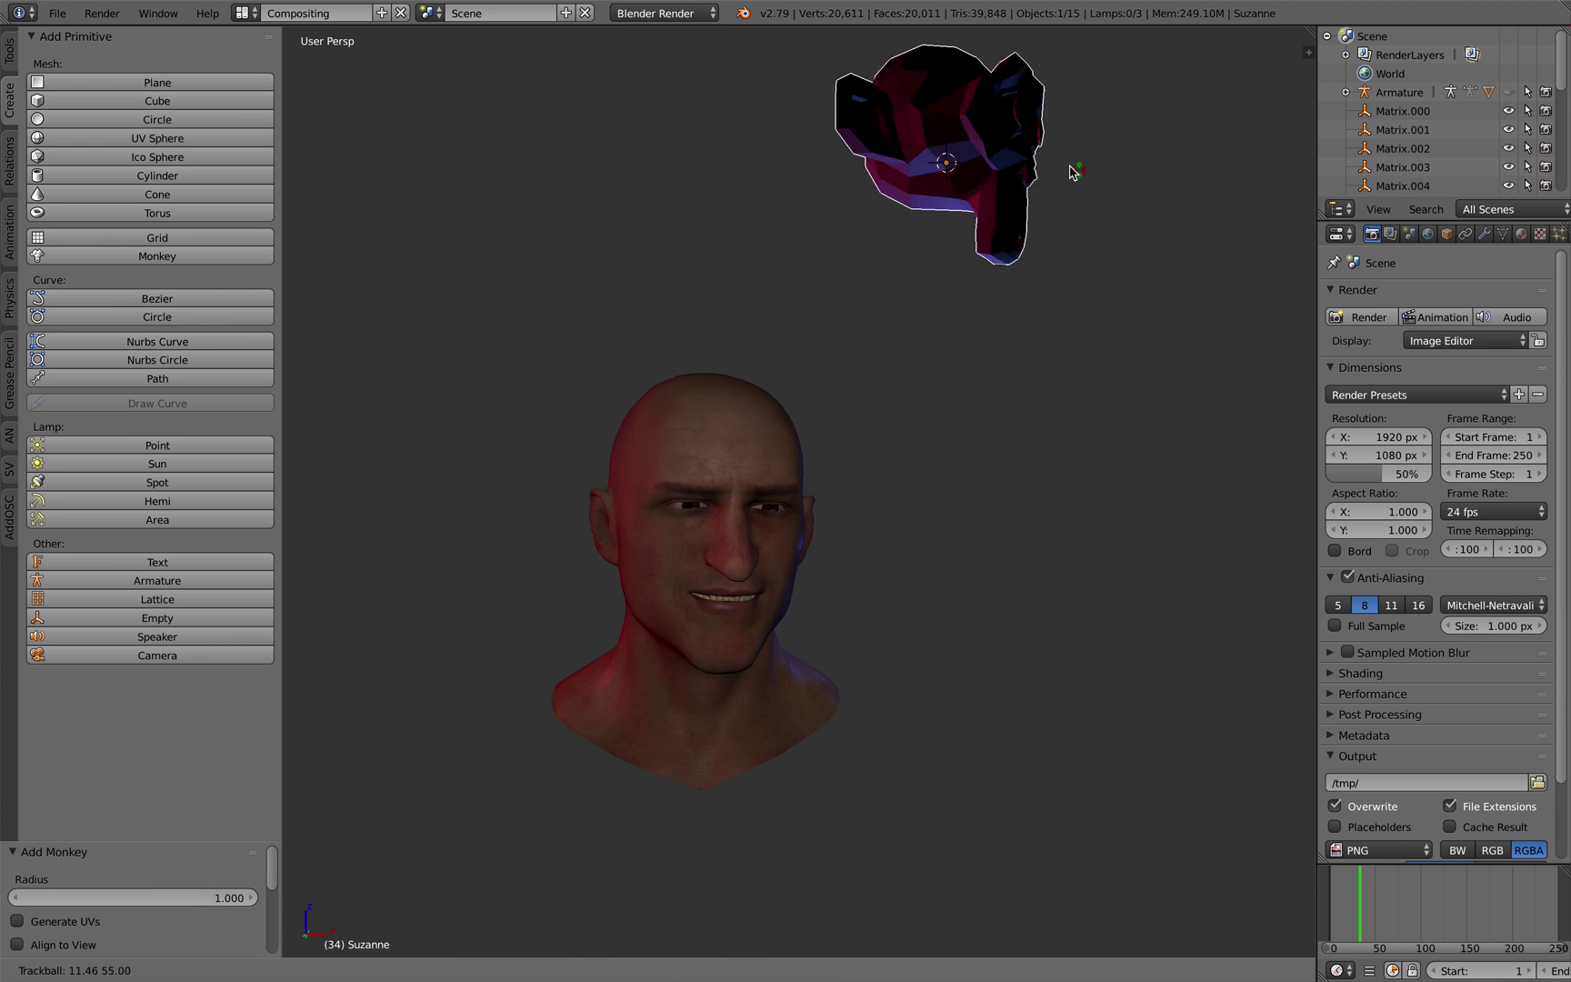
left_click(991, 185)
key("Delete")
Re-add the monkey and expand the Info log to select its monkey_add command.
key("space")
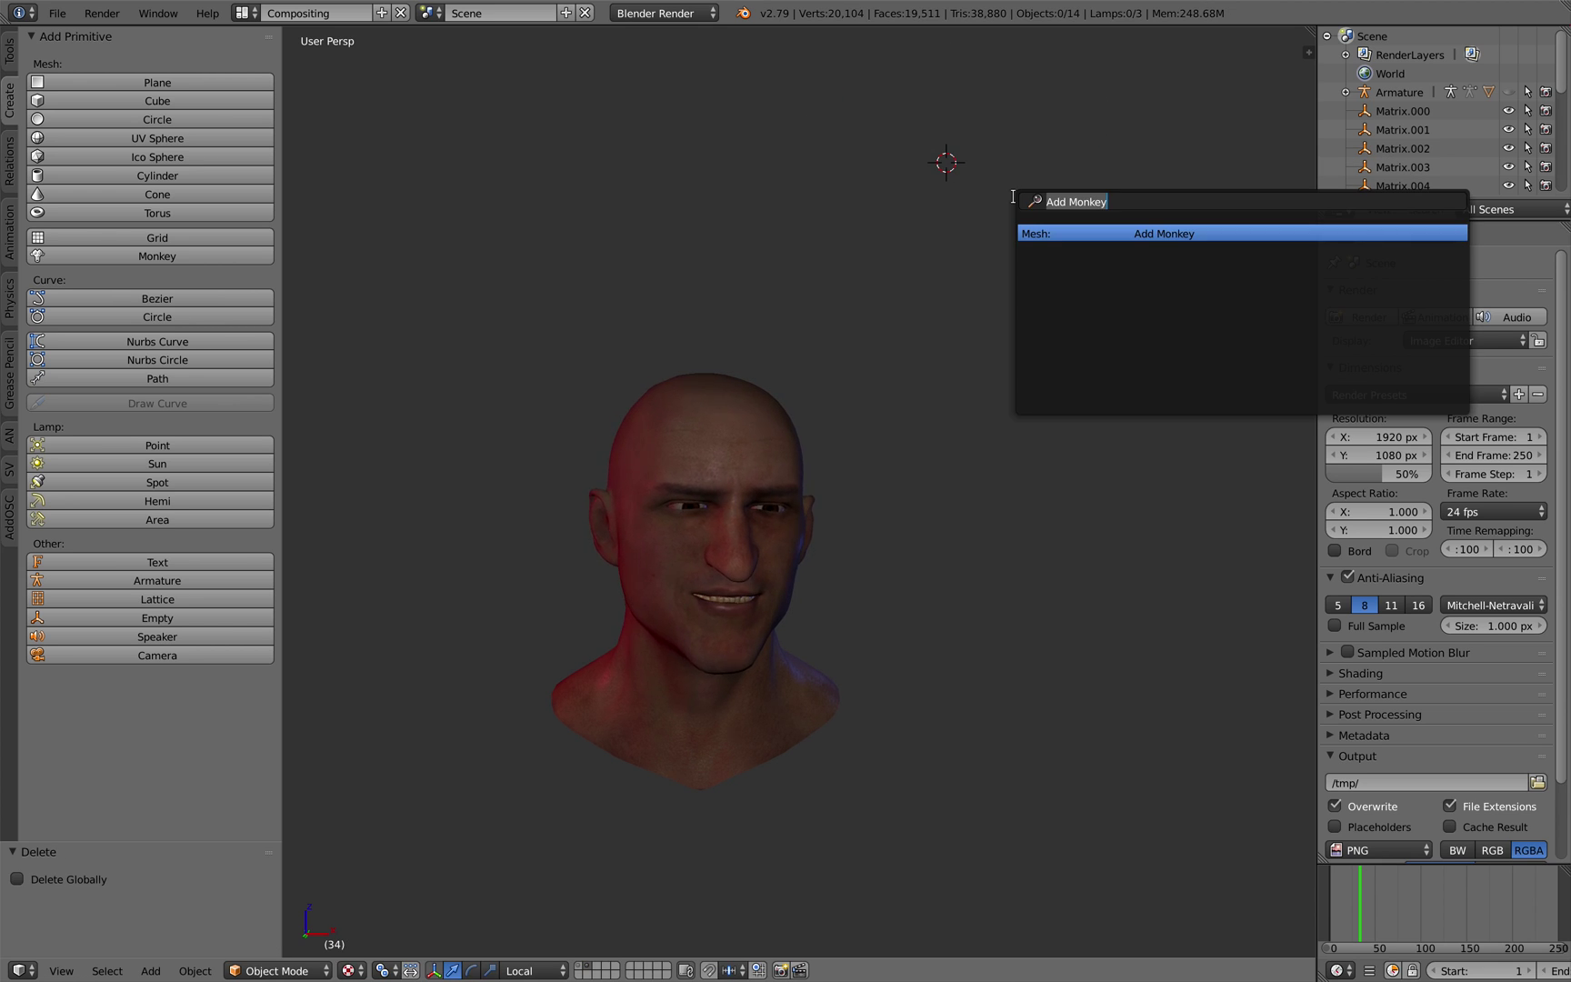
left_click(1100, 232)
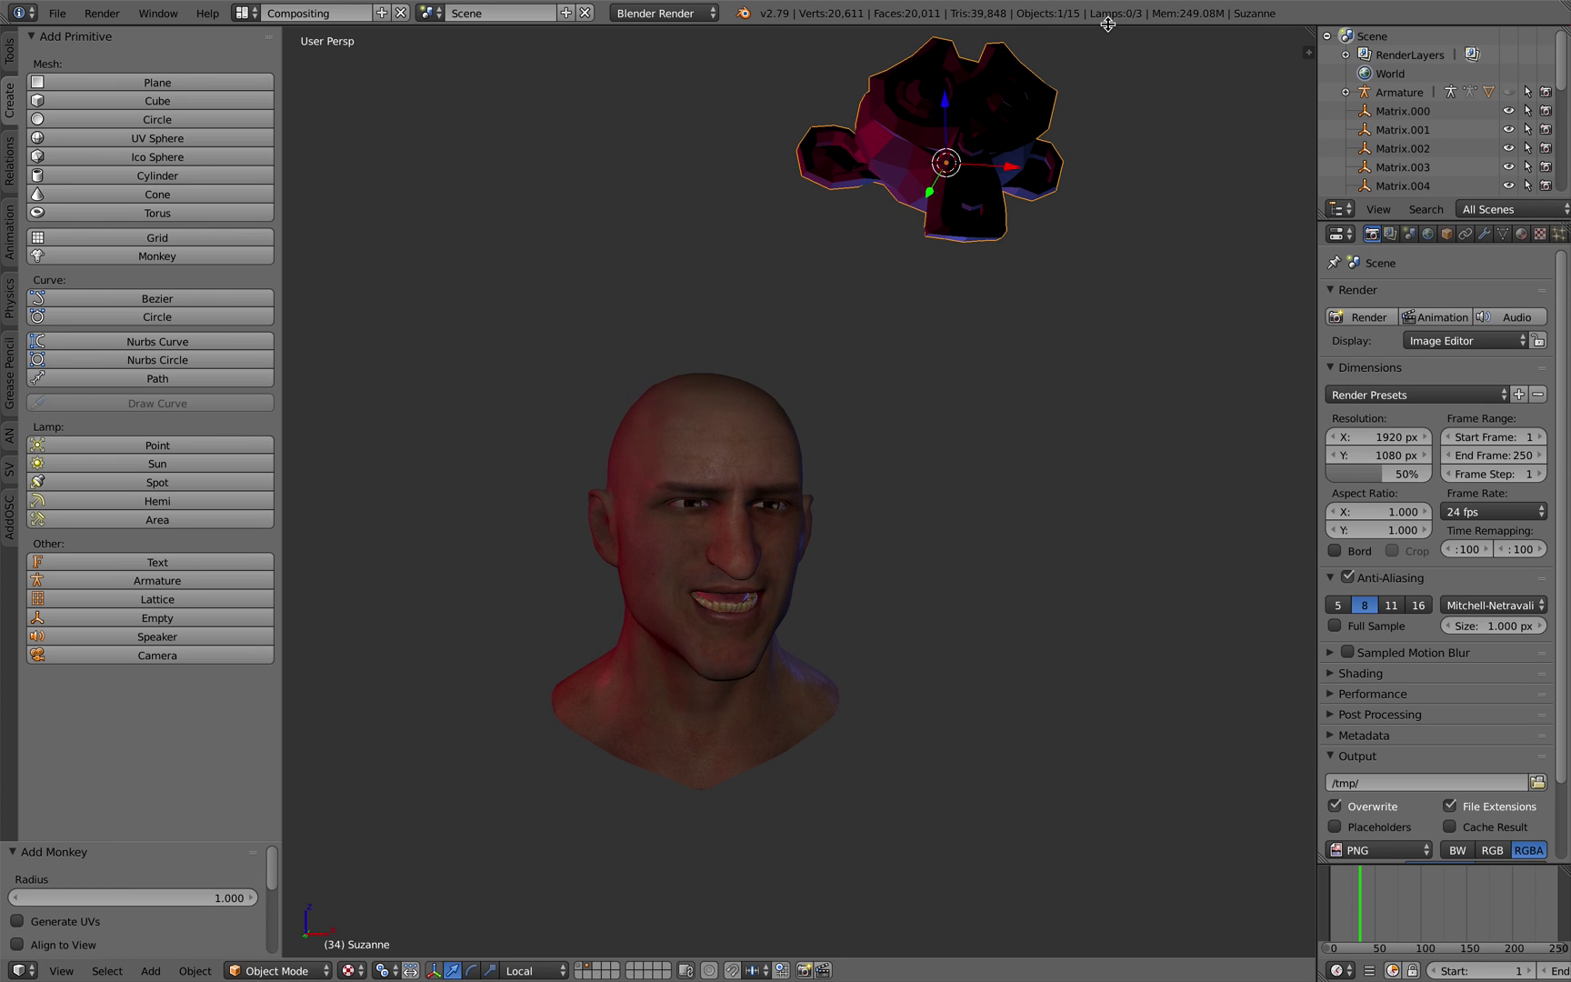
left_click_drag(1107, 25, 951, 123)
left_click(952, 120)
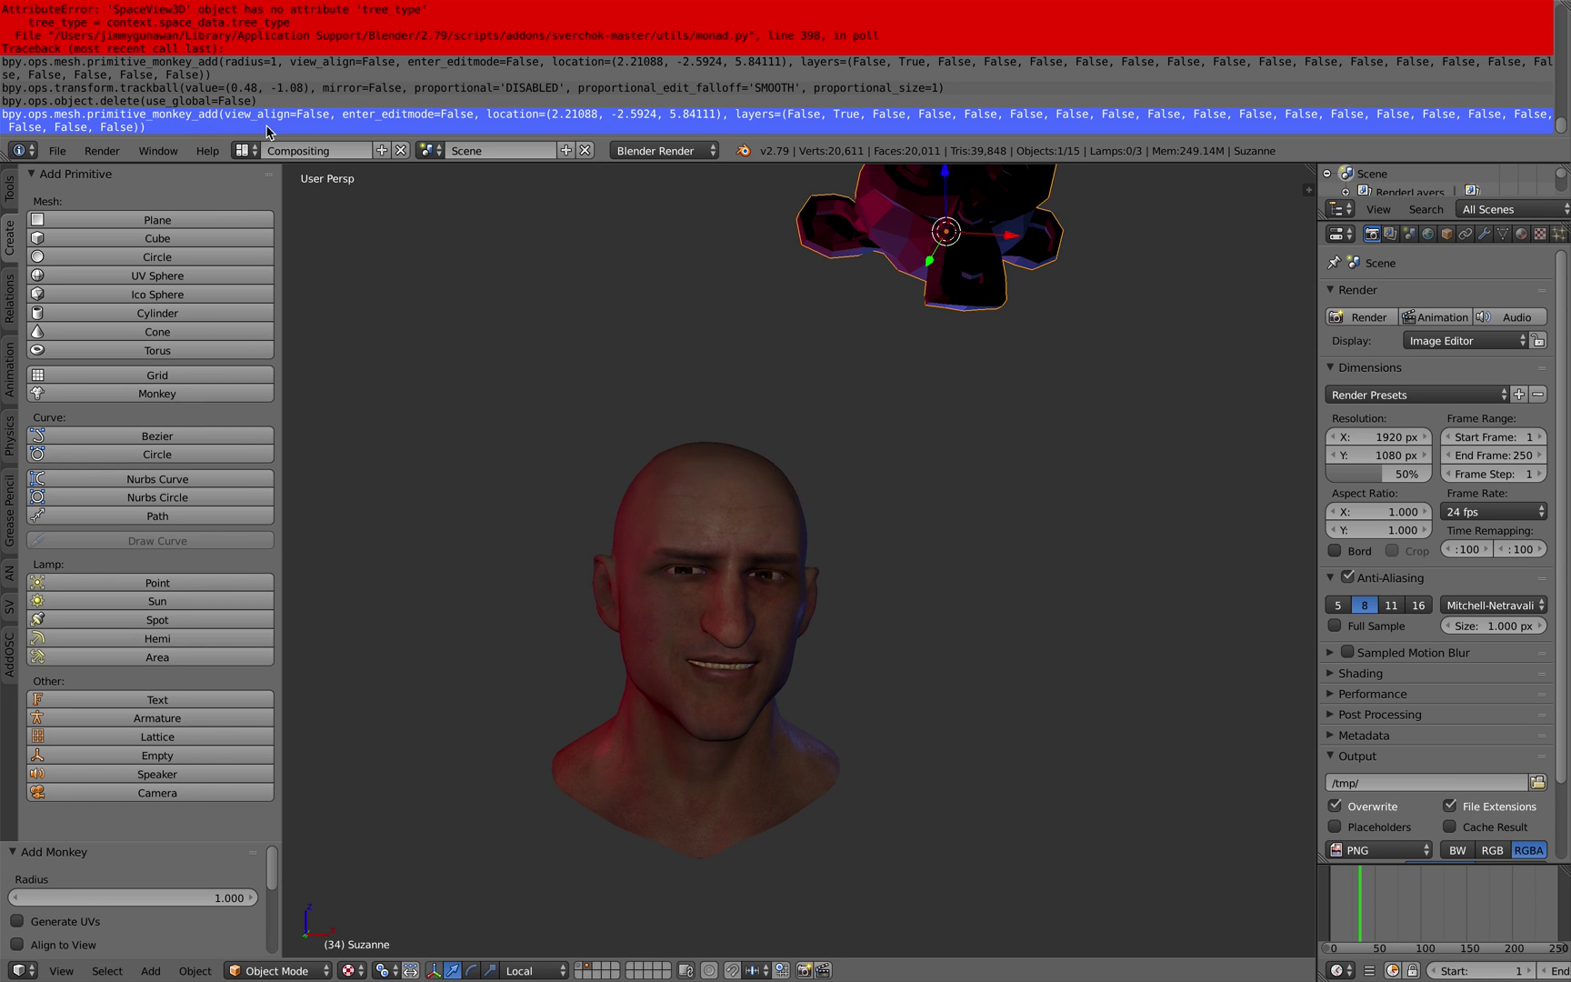
Collapse the Info log, move Suzanne by (1.041, 0.028, -1.232), and split off a top area.
left_click_drag(388, 164, 1186, 52)
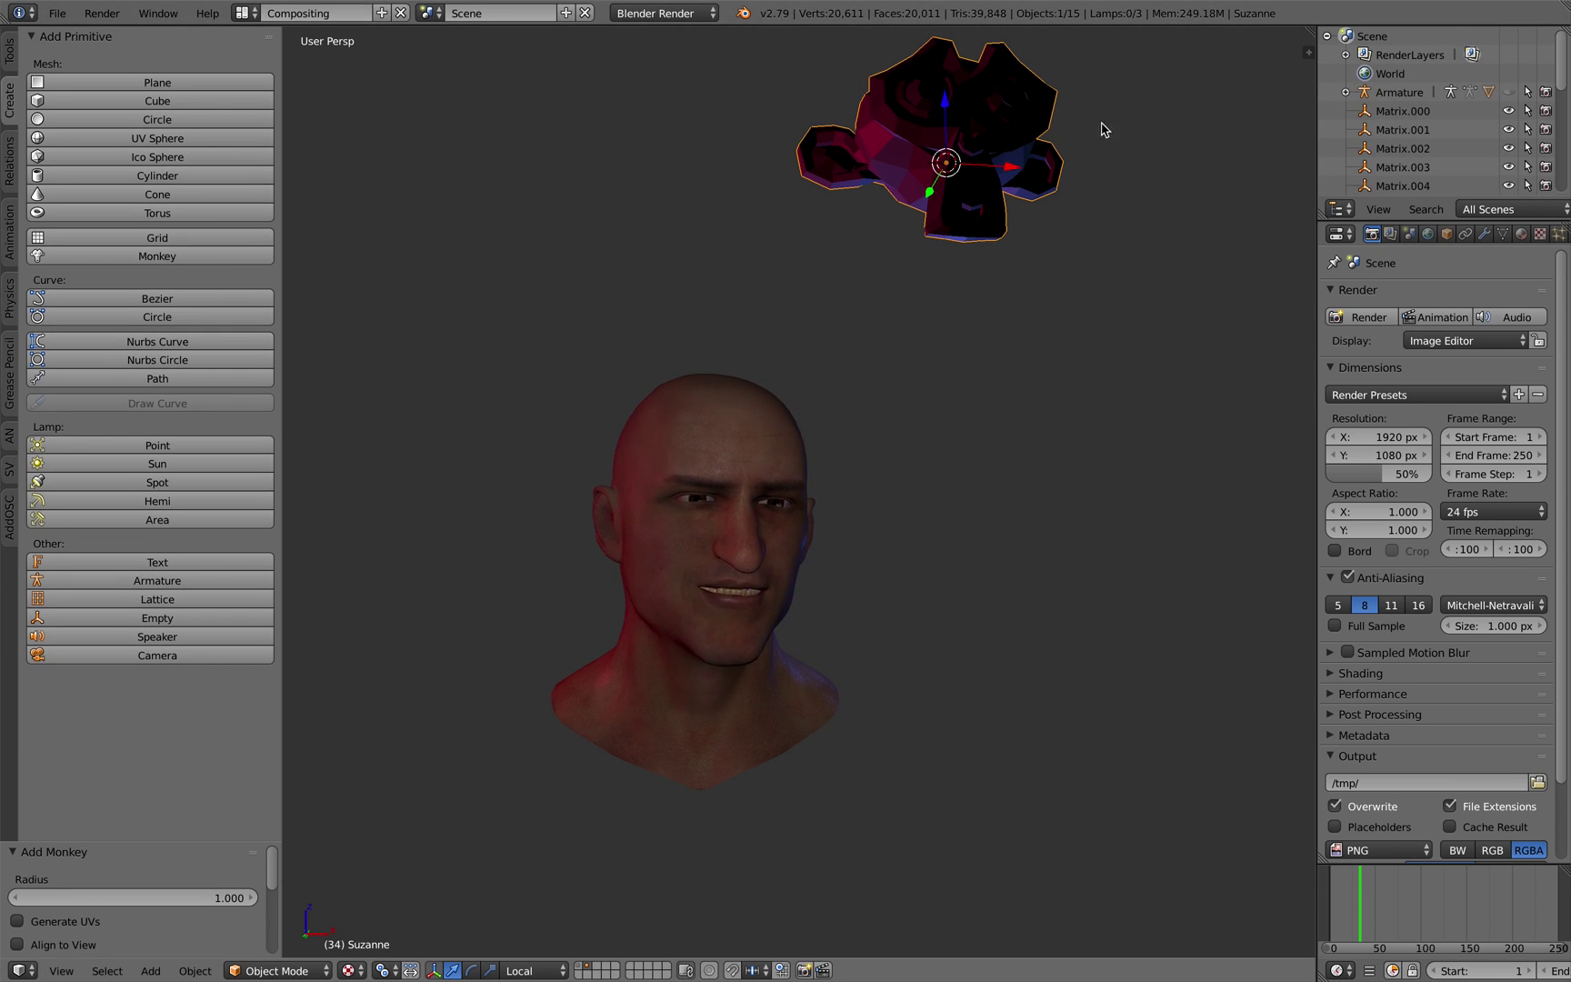
key("g")
left_click(1161, 288)
left_click_drag(1311, 34, 17, 109)
left_click(19, 109)
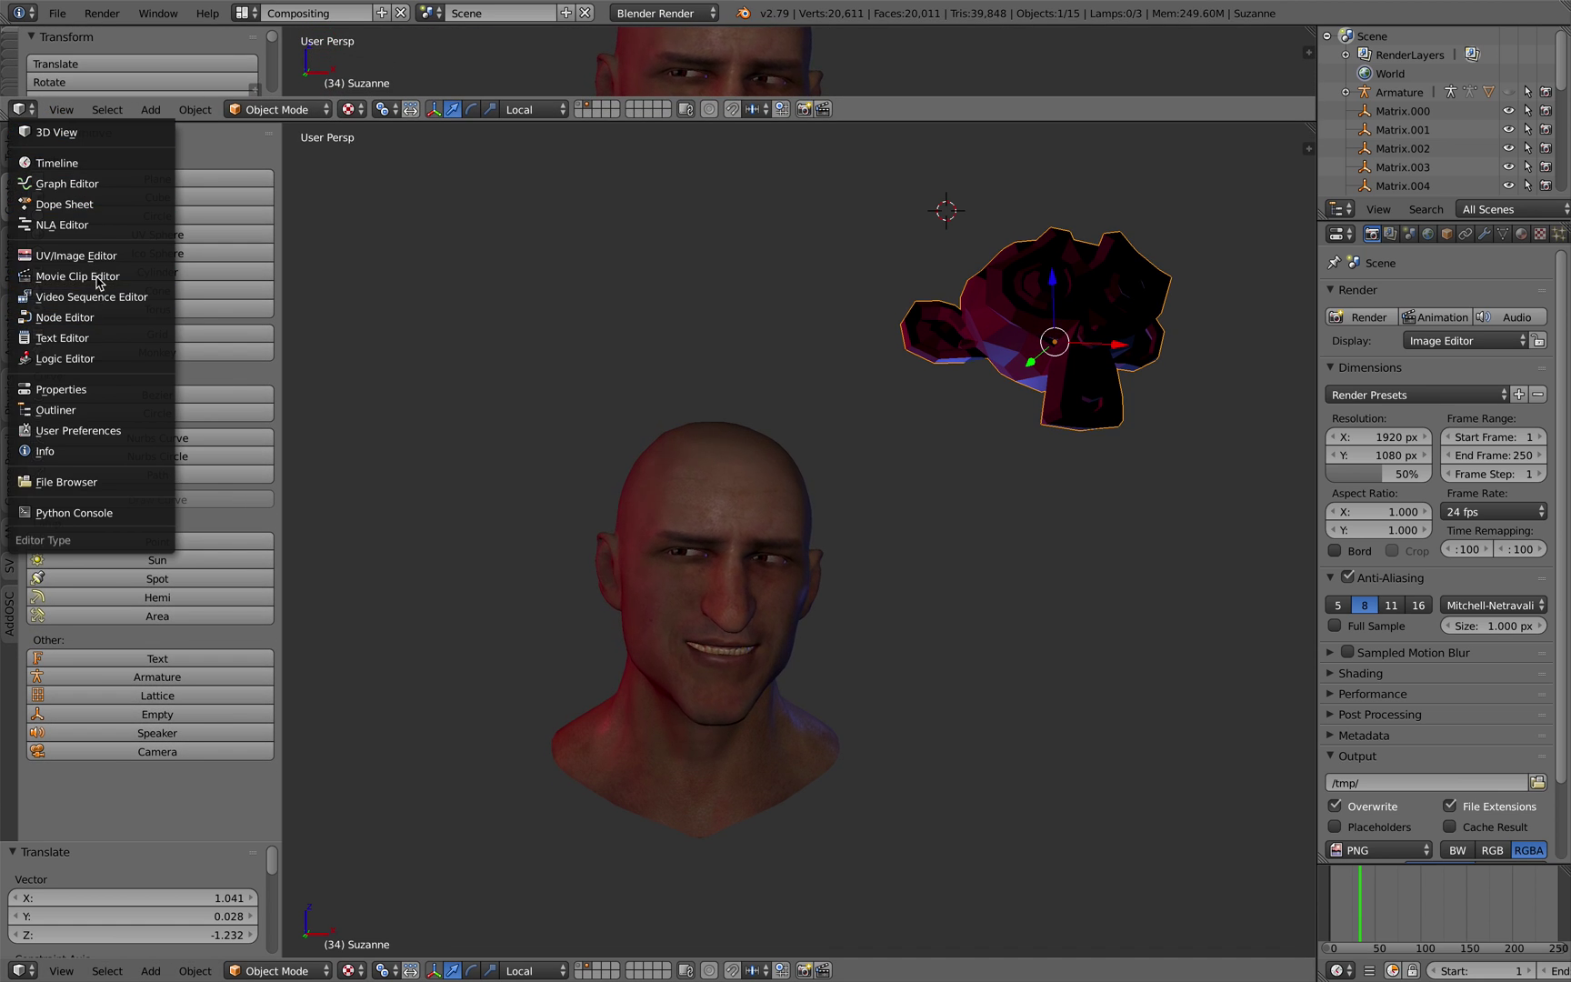
Make the new area a Python Console and run bpy.ops.mesh.primitive_monkey_add().
left_click(91, 514)
left_click_drag(425, 120, 426, 182)
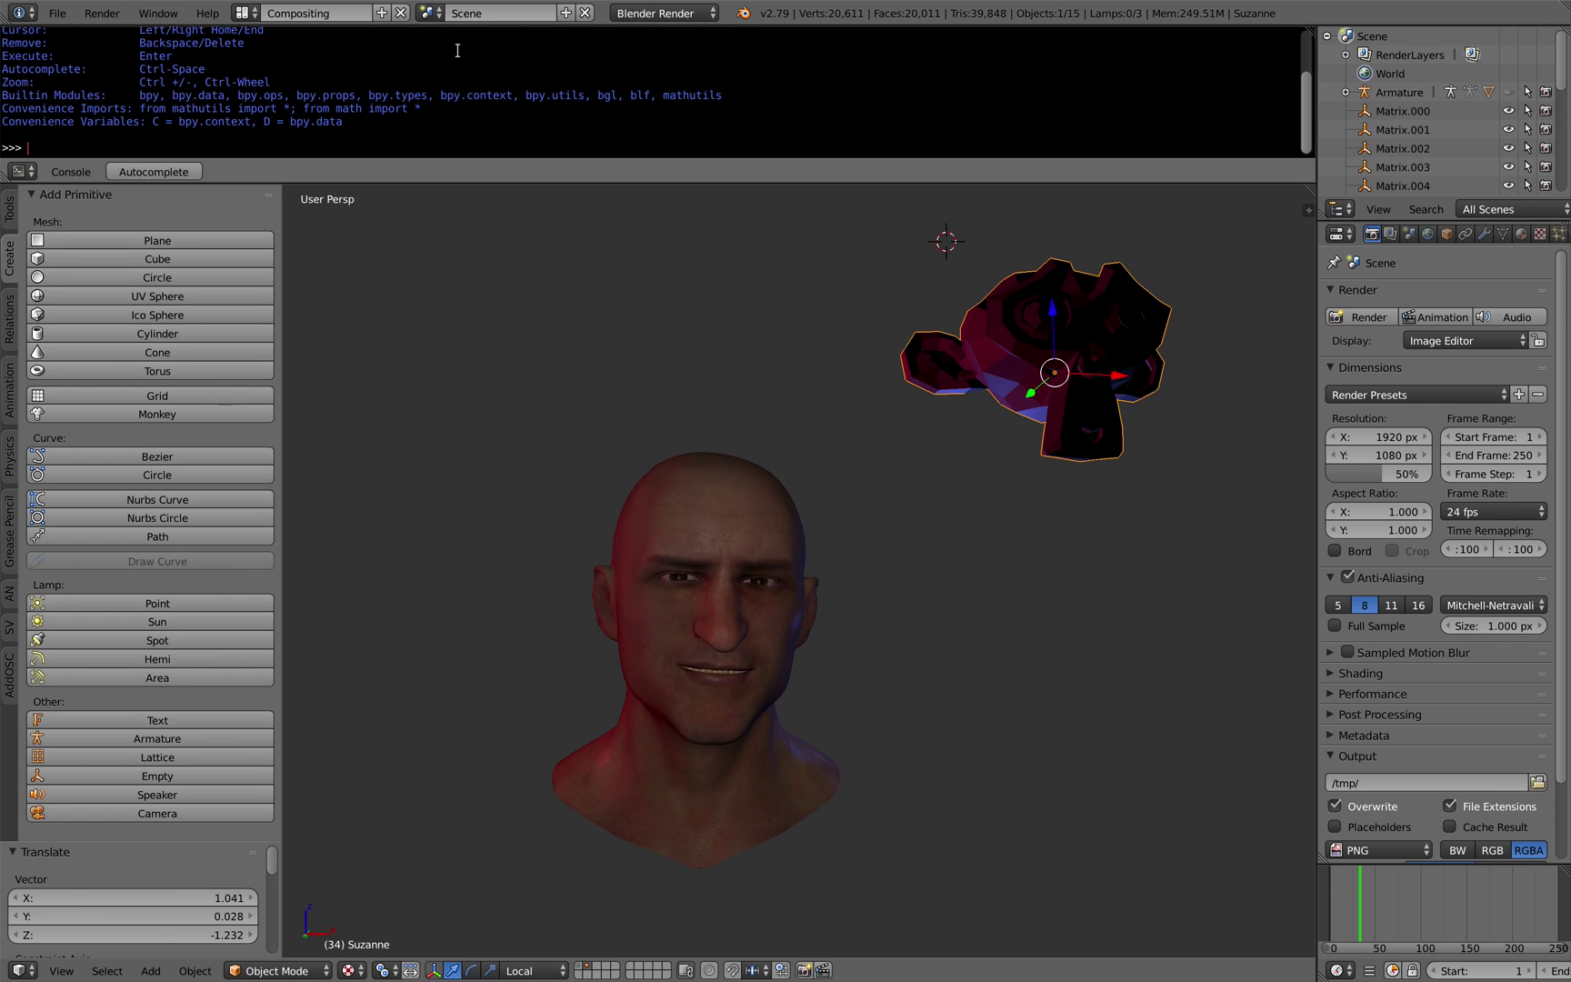
left_click_drag(467, 28, 489, 73)
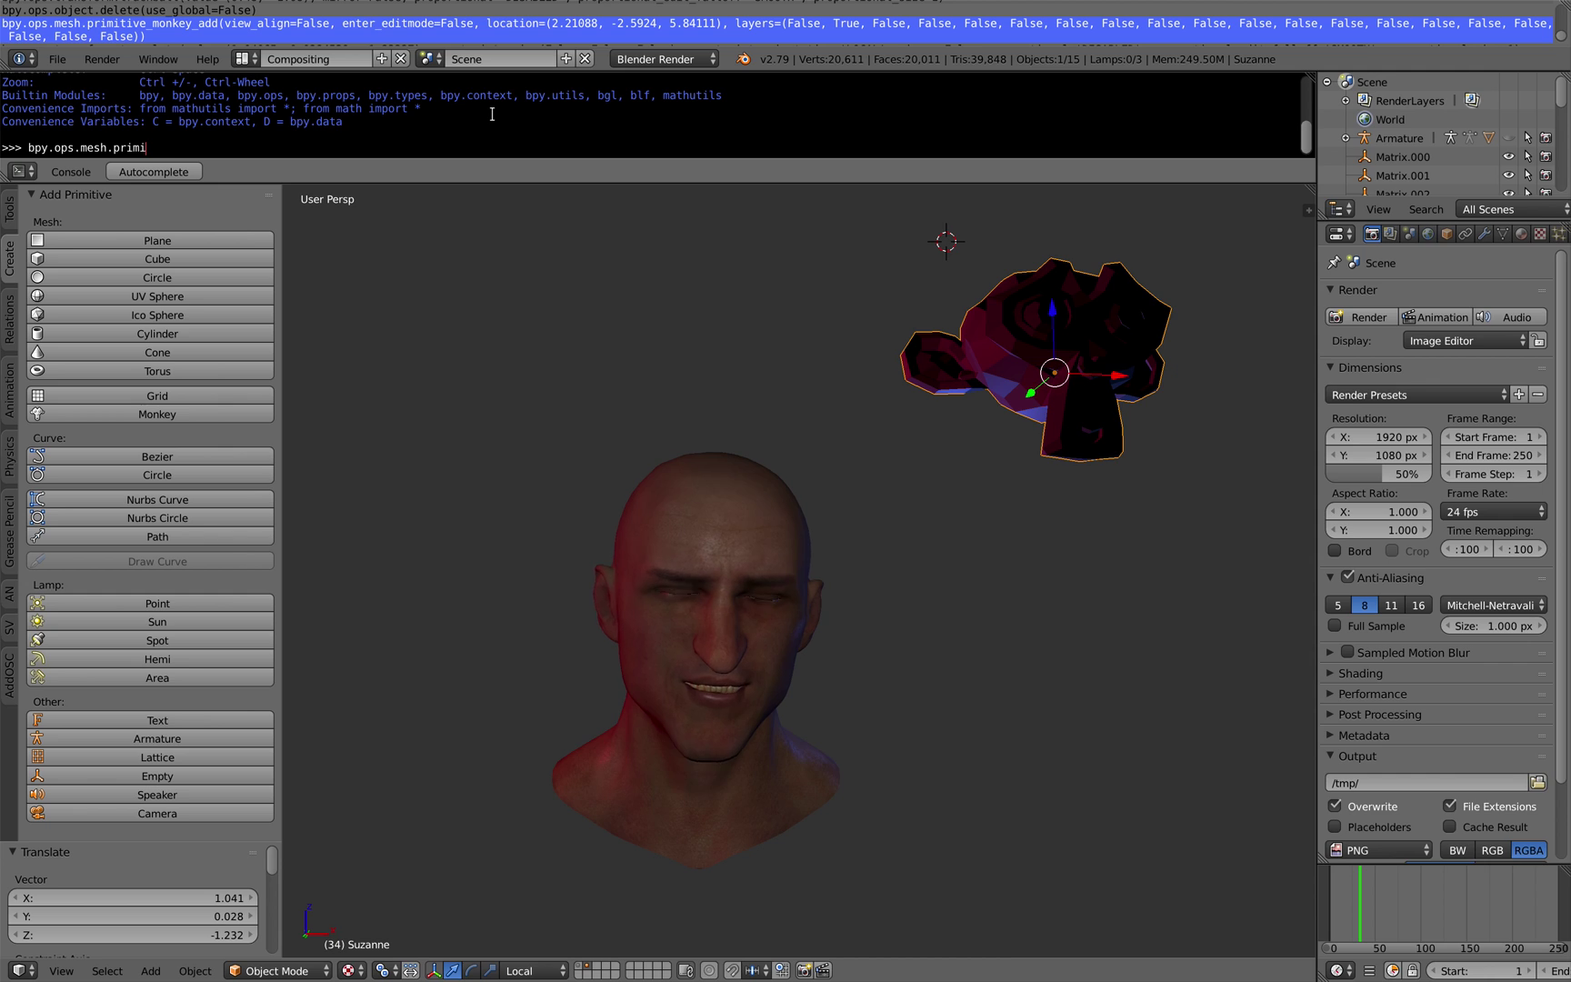
key("ctrl+space")
type("m")
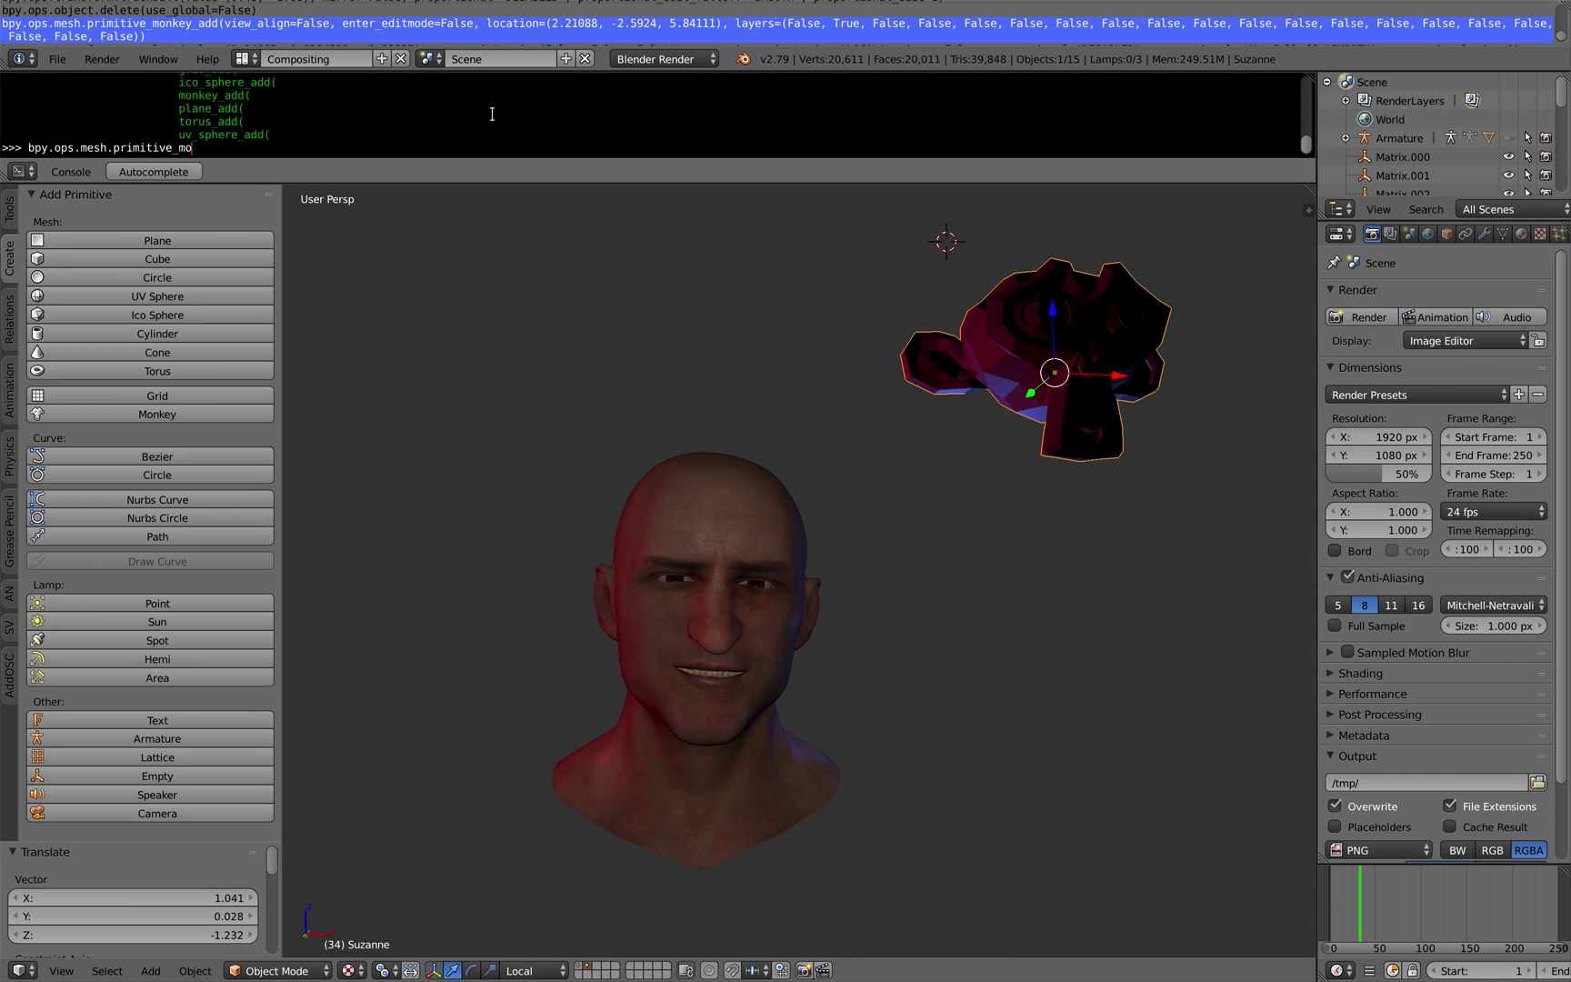
key("ctrl+space")
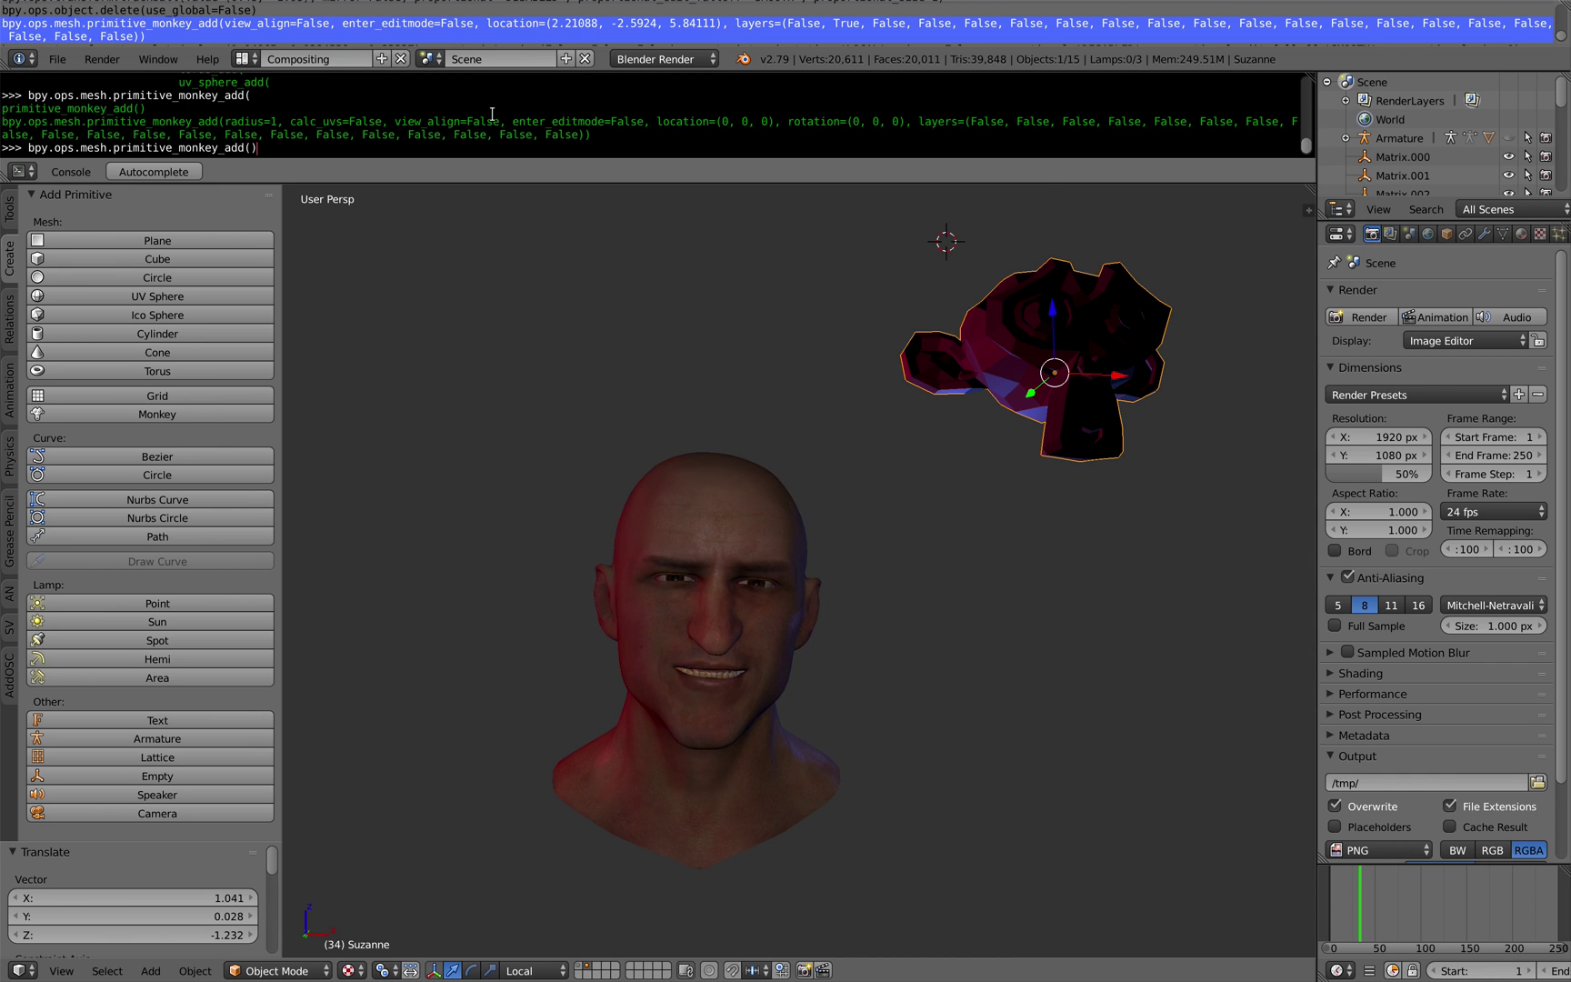
type(")")
key("Return")
Move Suzanne.001 to the upper left of the head and tilt it 8.02° and 5.73°.
key("g")
left_click(509, 373)
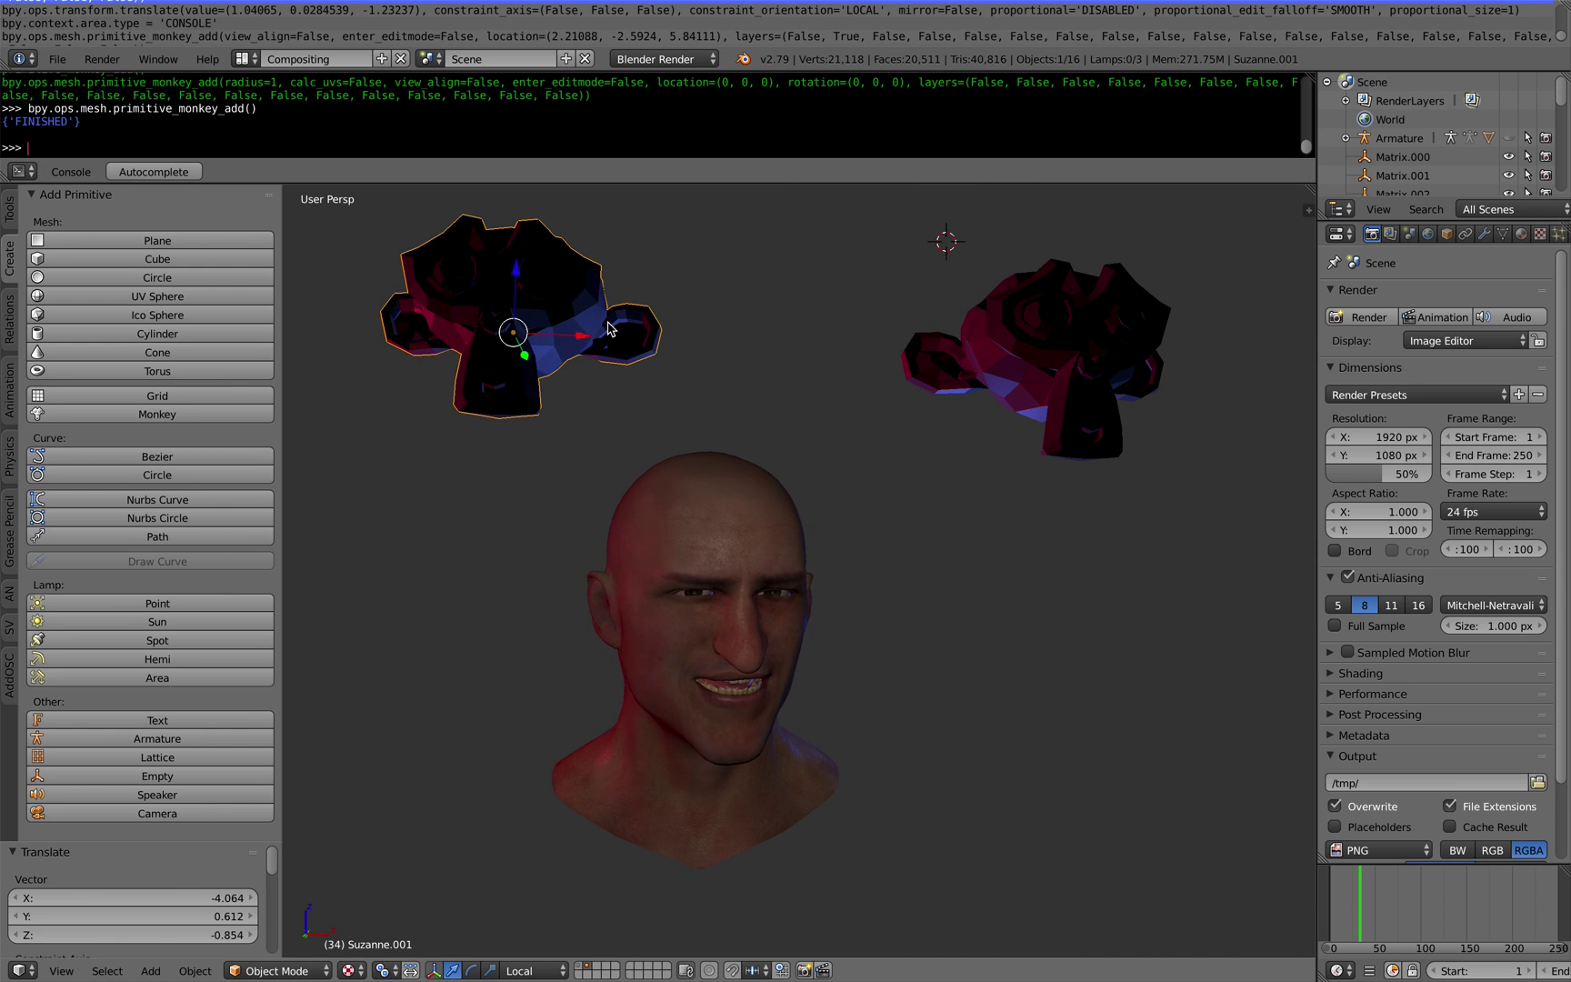
key("r")
key("r")
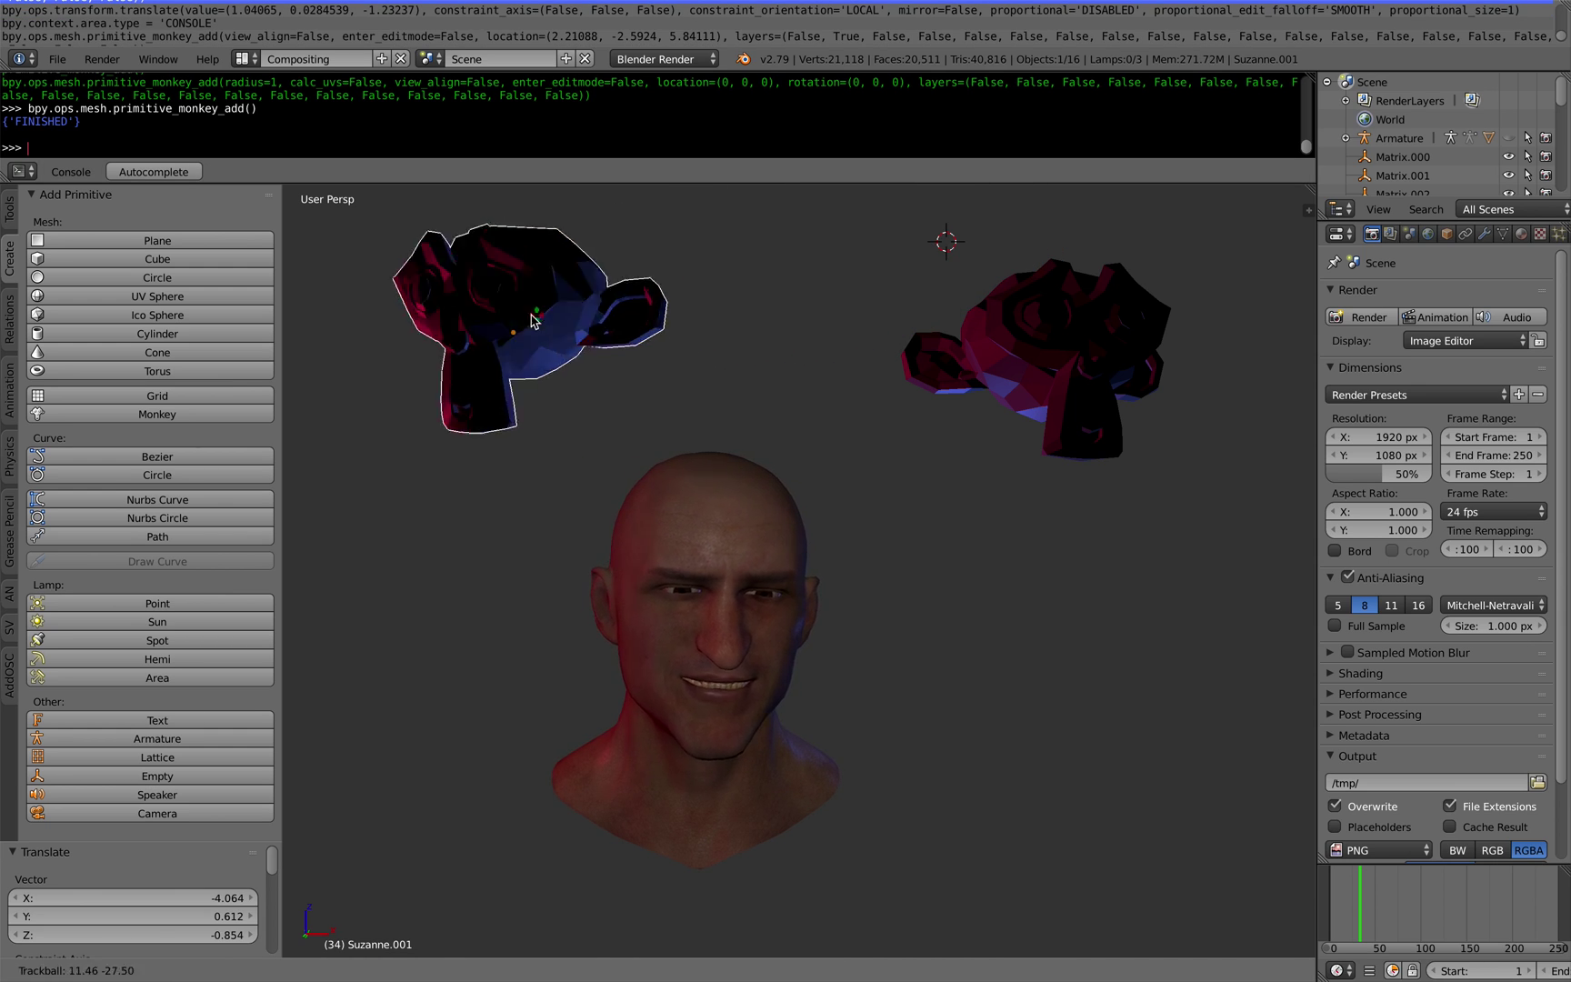
left_click(580, 309)
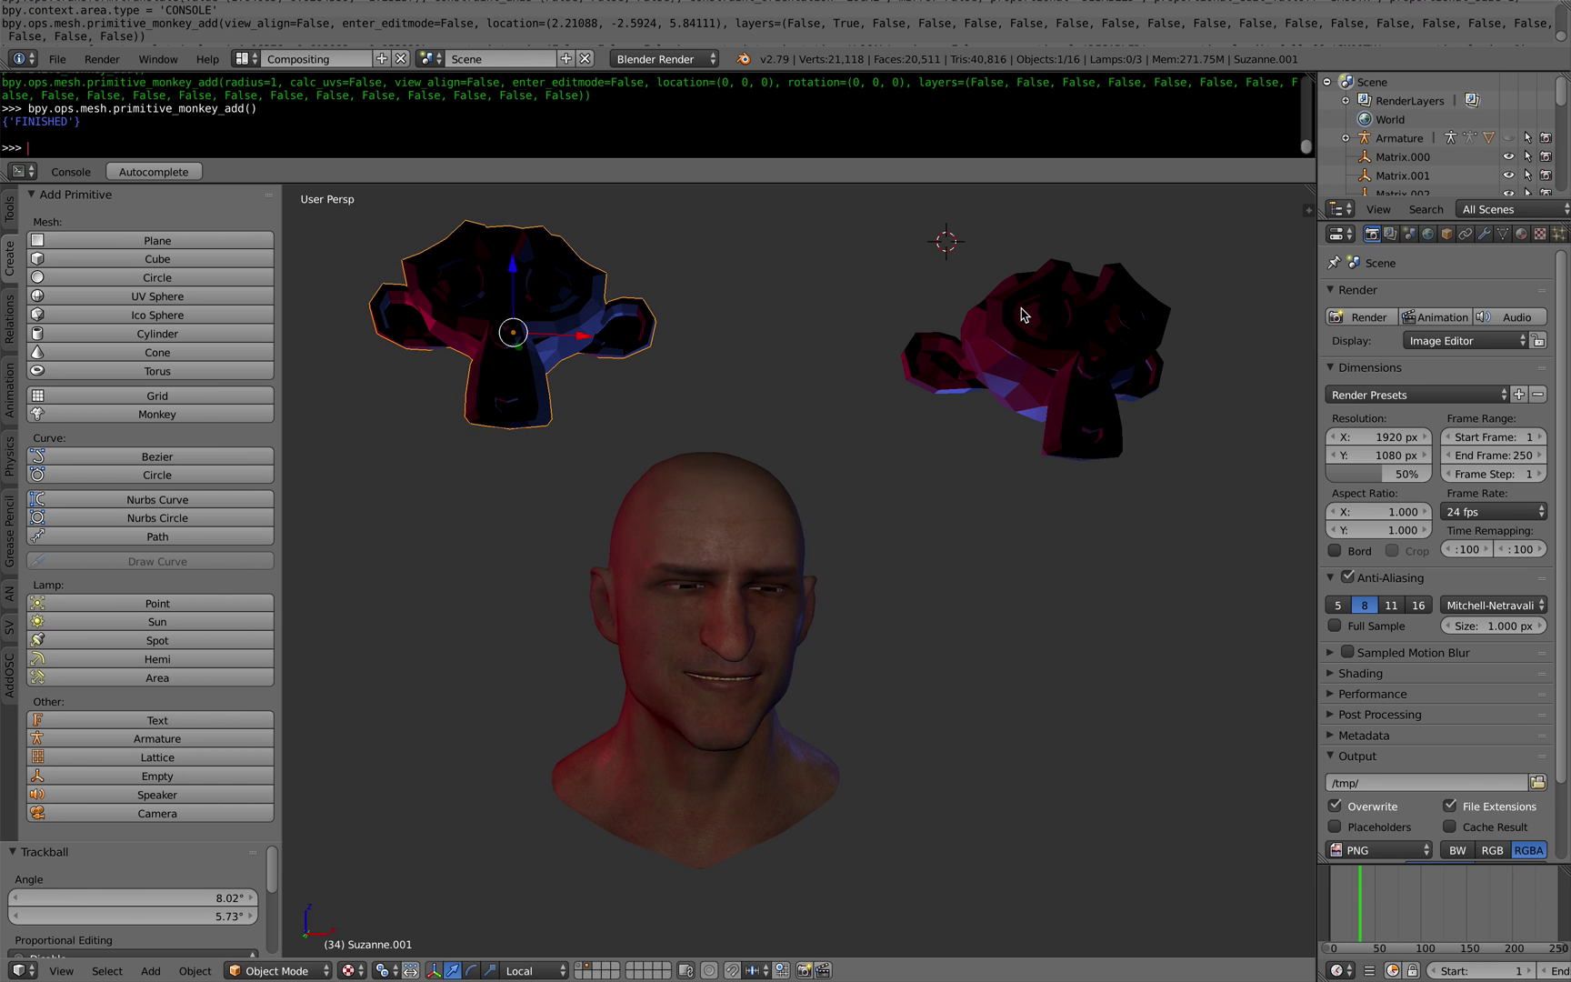
left_click(788, 266)
key("space")
key("Escape")
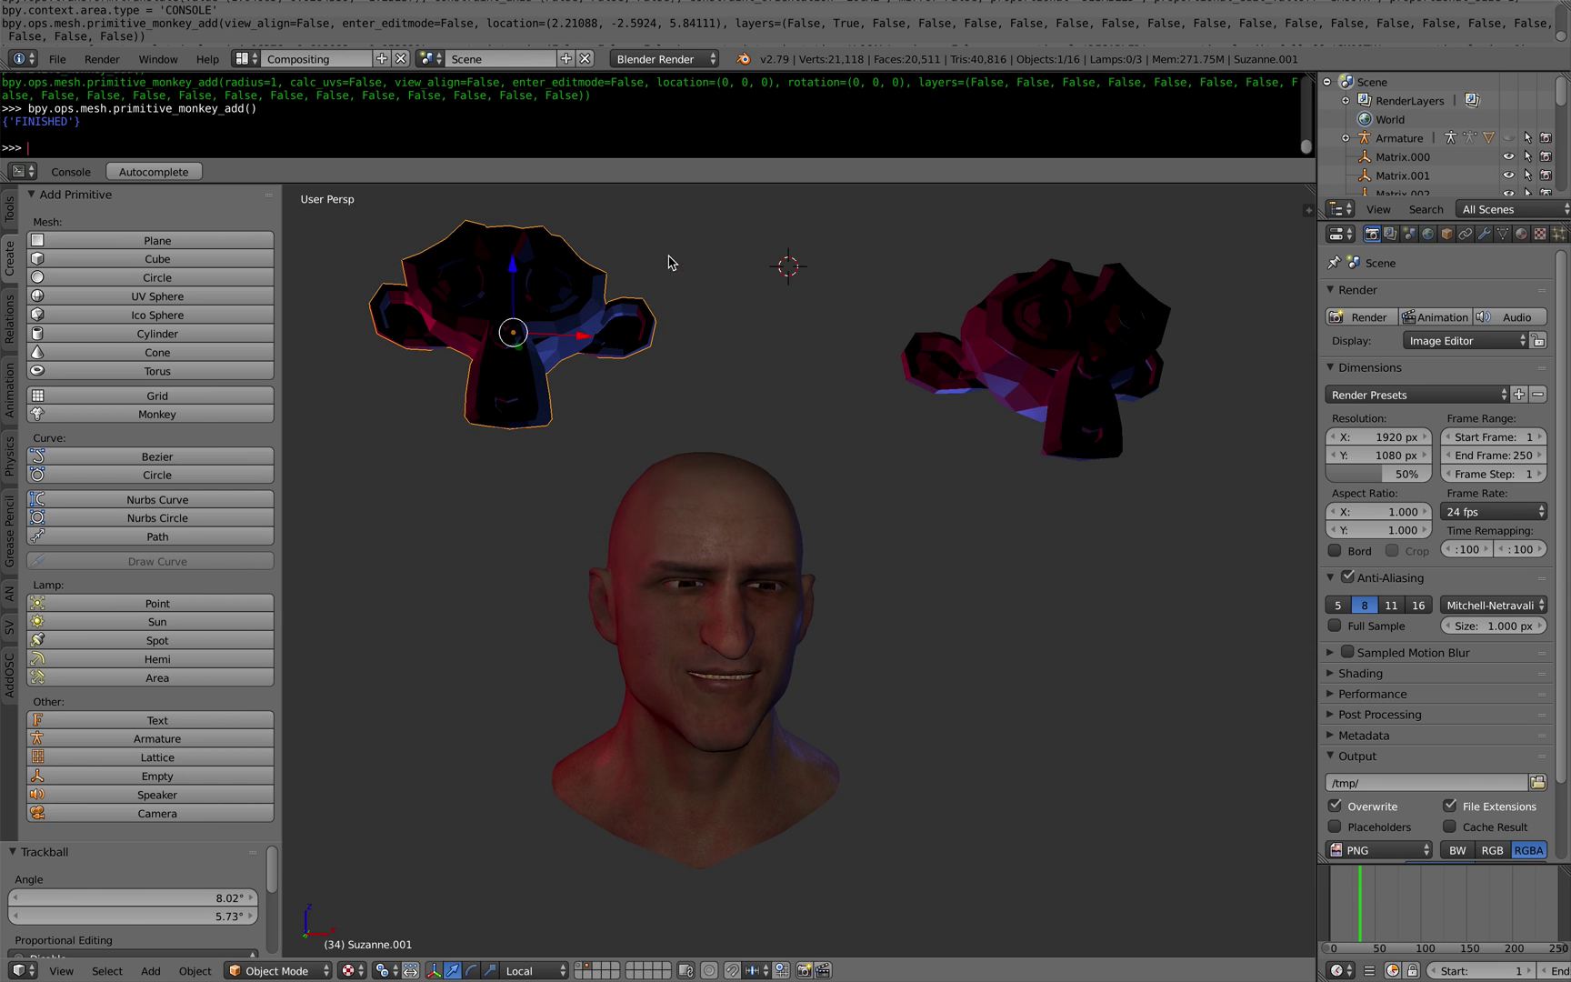
key("space")
type("monk")
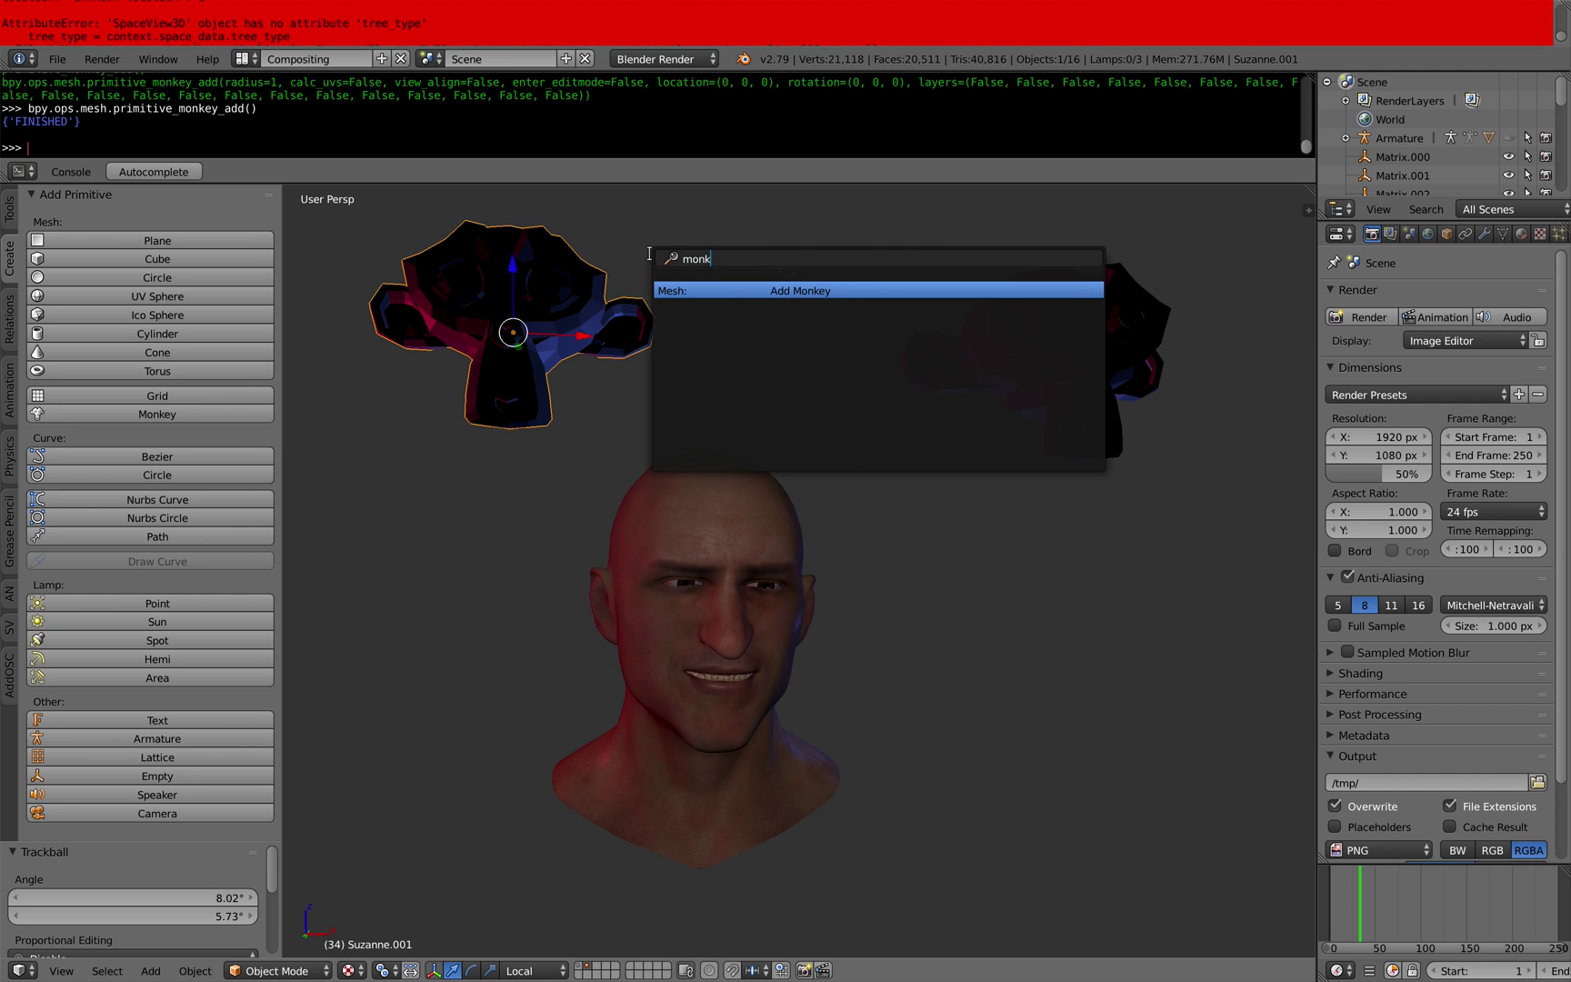
key("Escape")
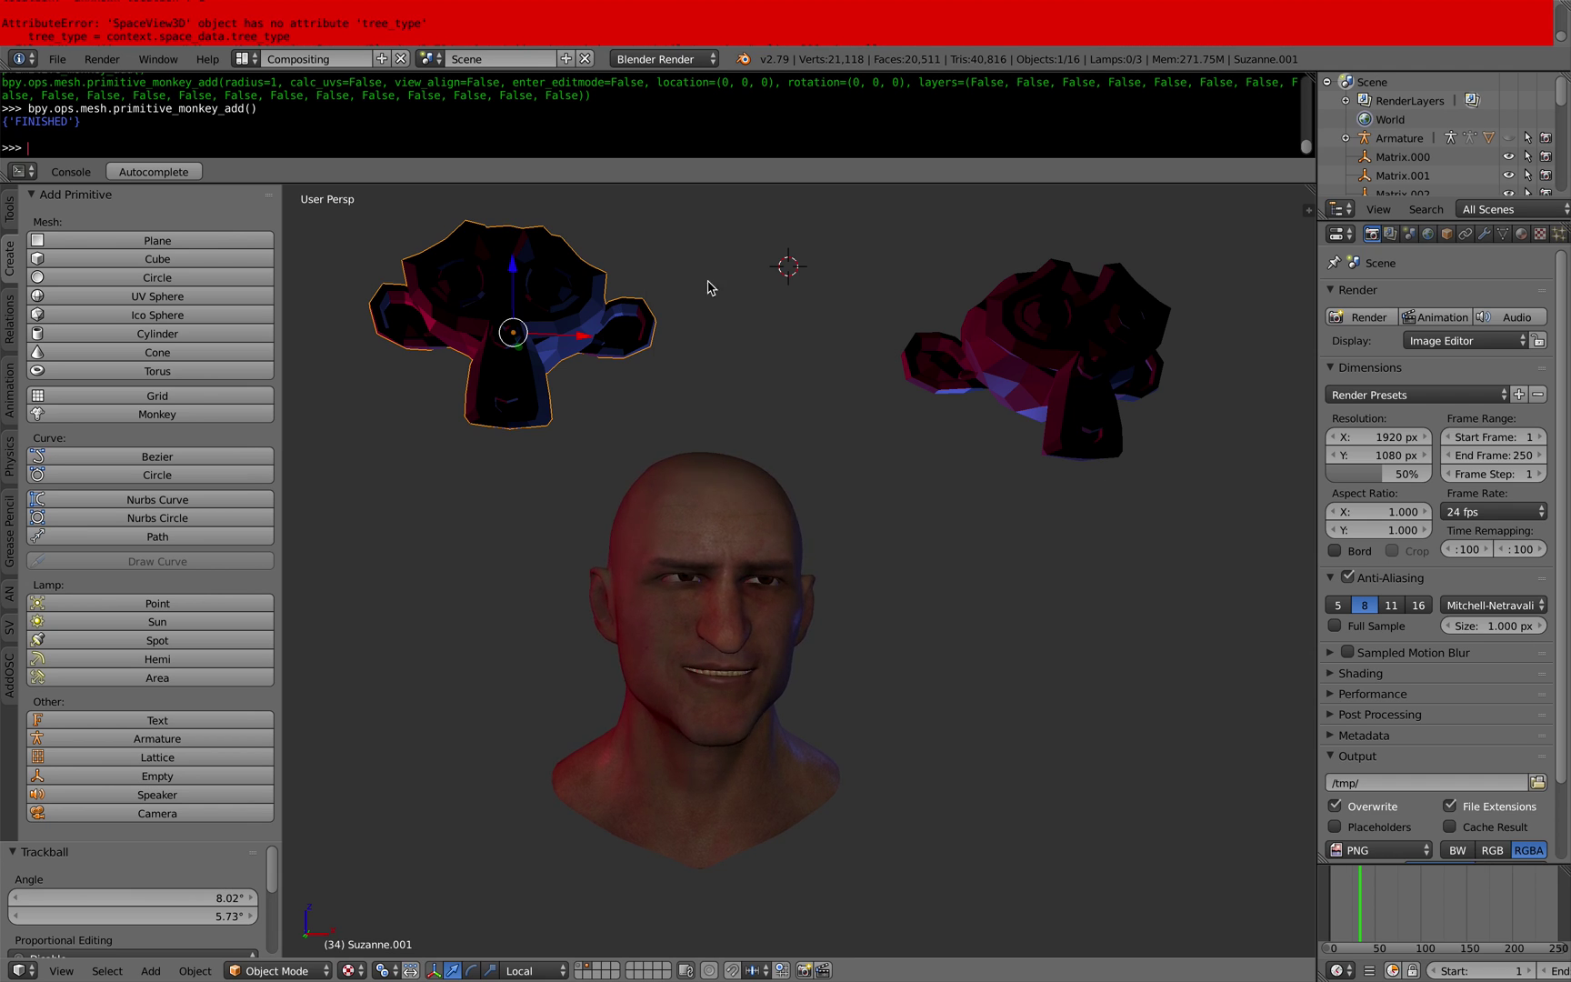
key("w")
left_click(776, 275)
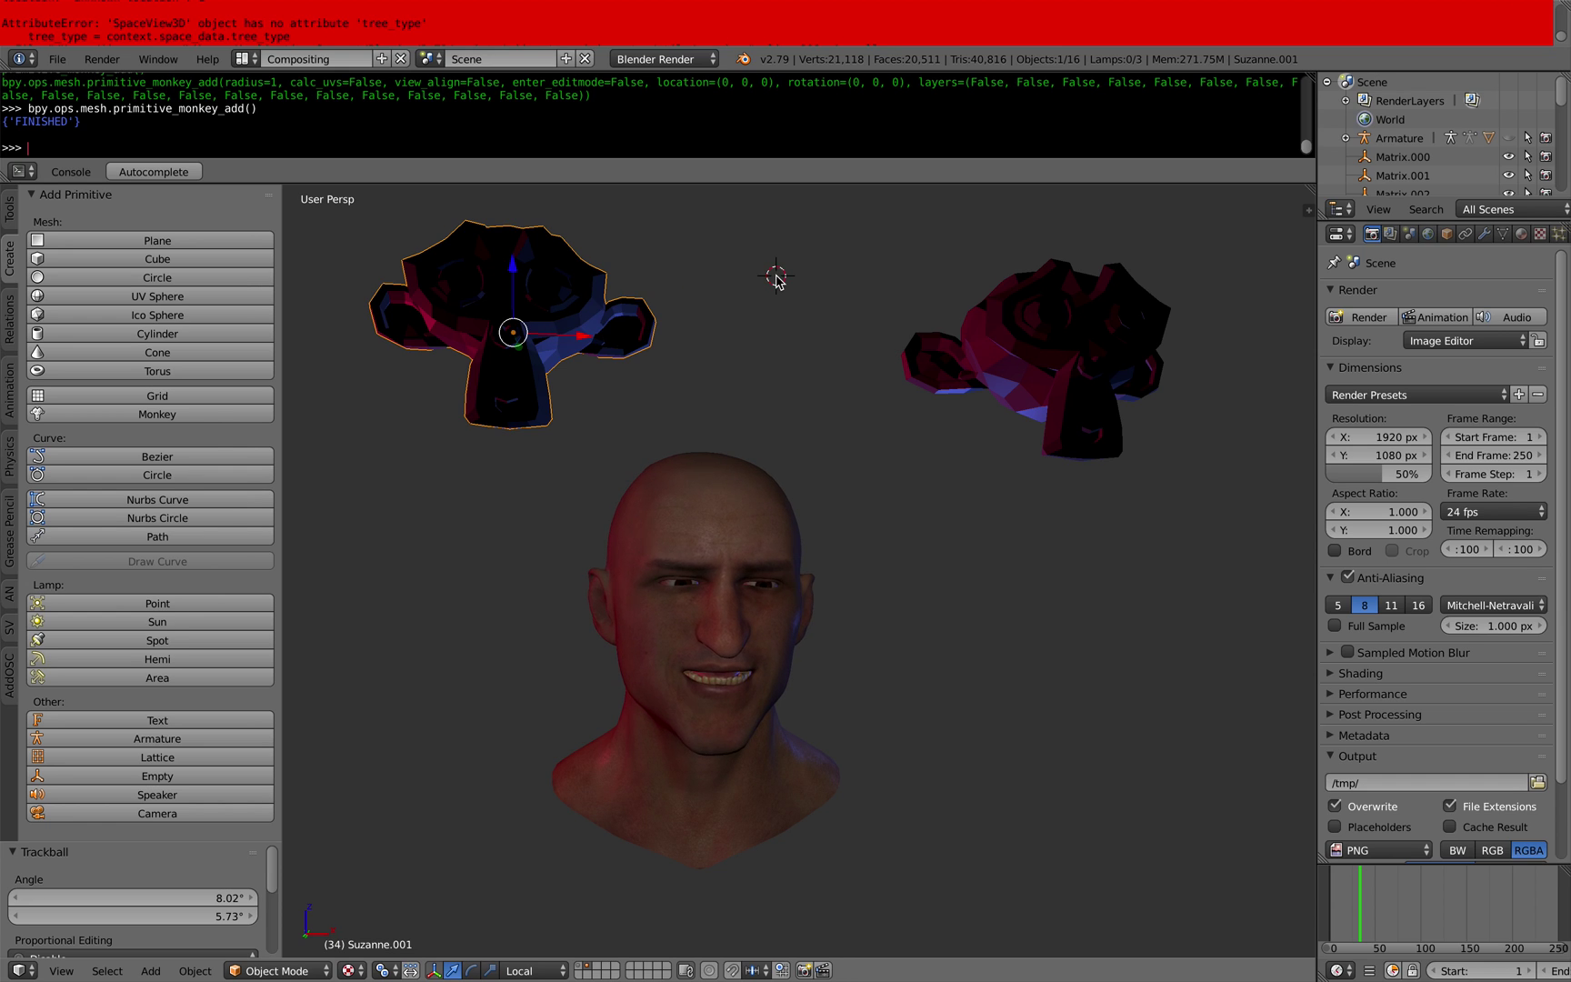
left_click(56, 60)
left_click(731, 287)
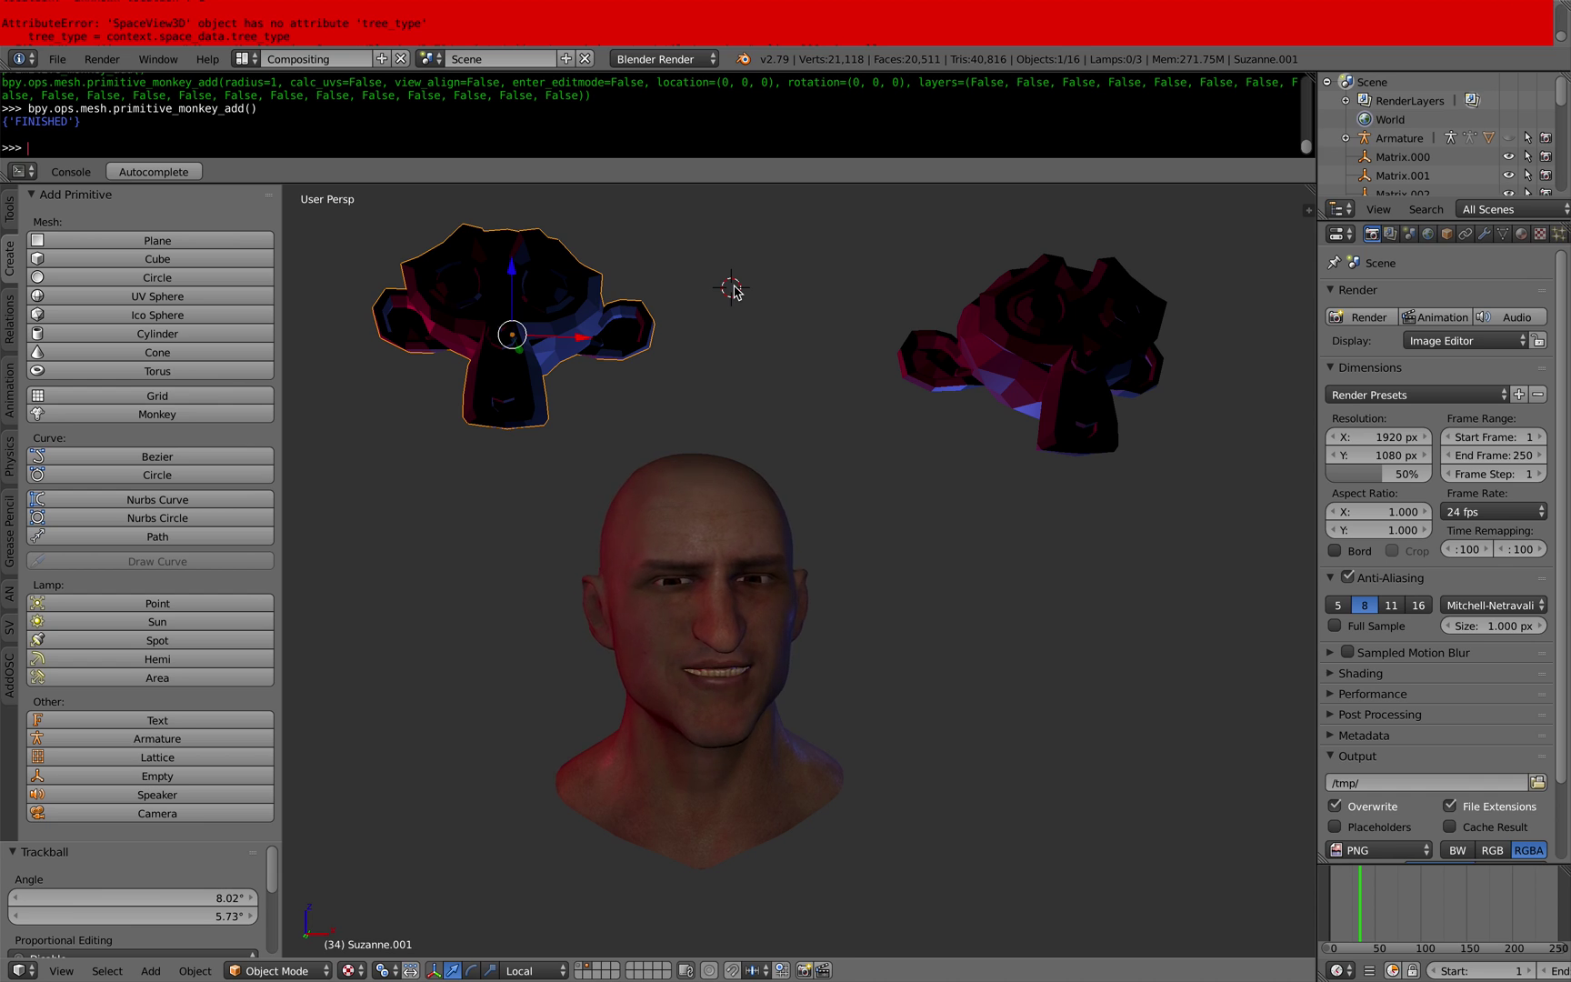
middle_click_drag(733, 291, 735, 316, "shift")
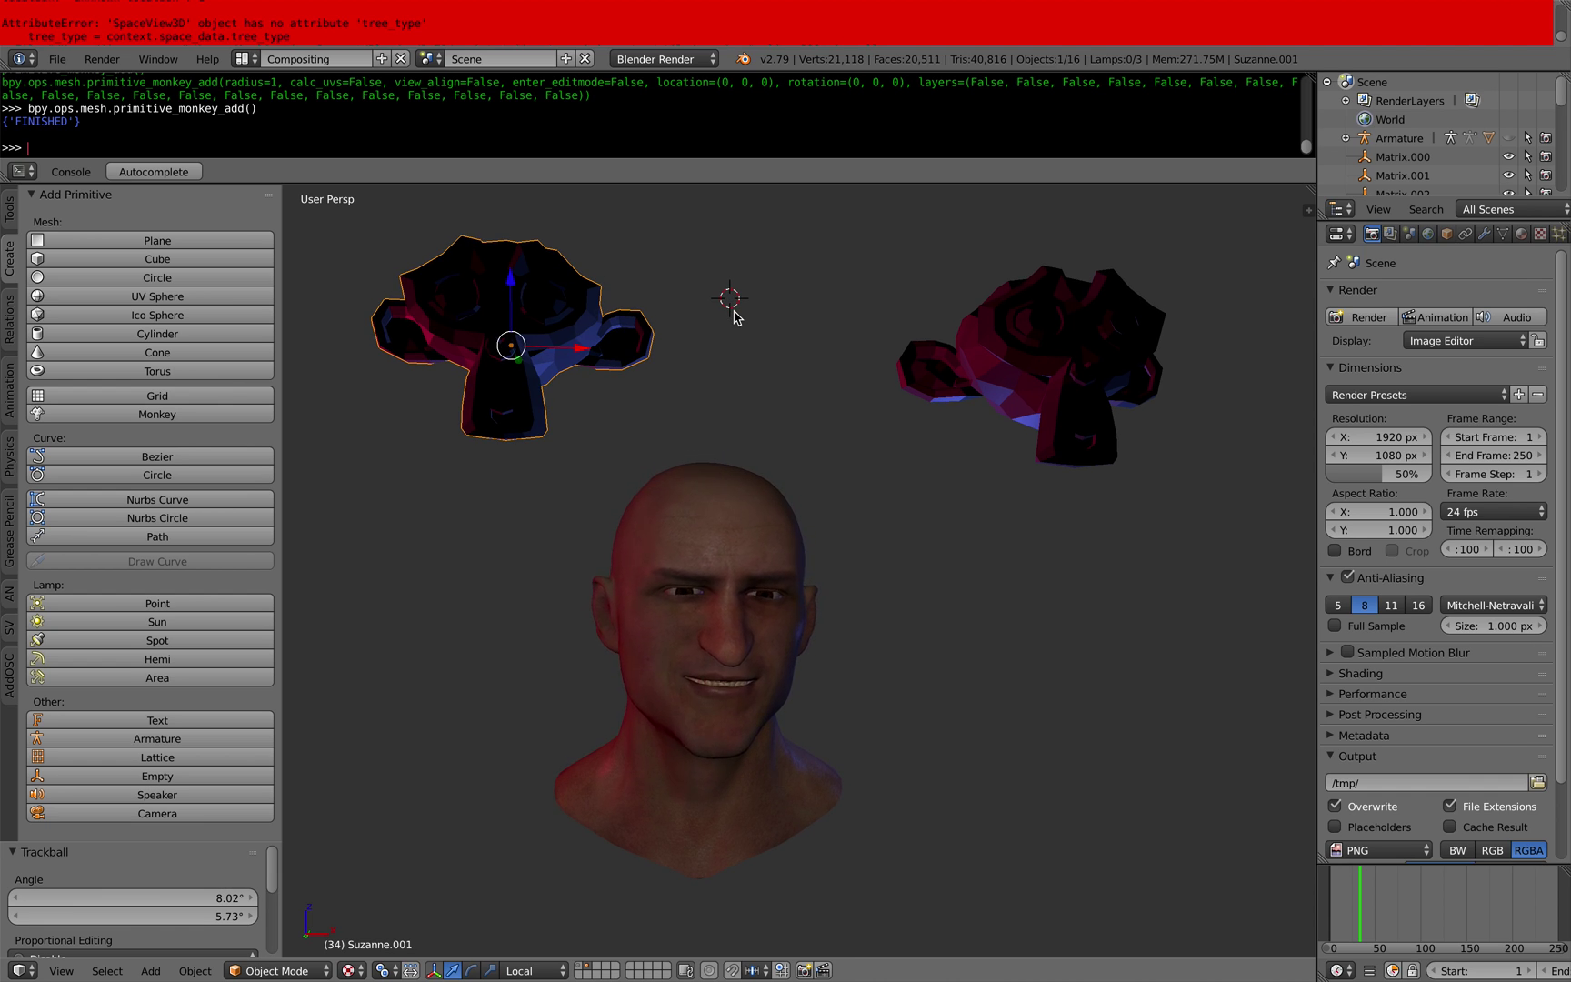
key("space")
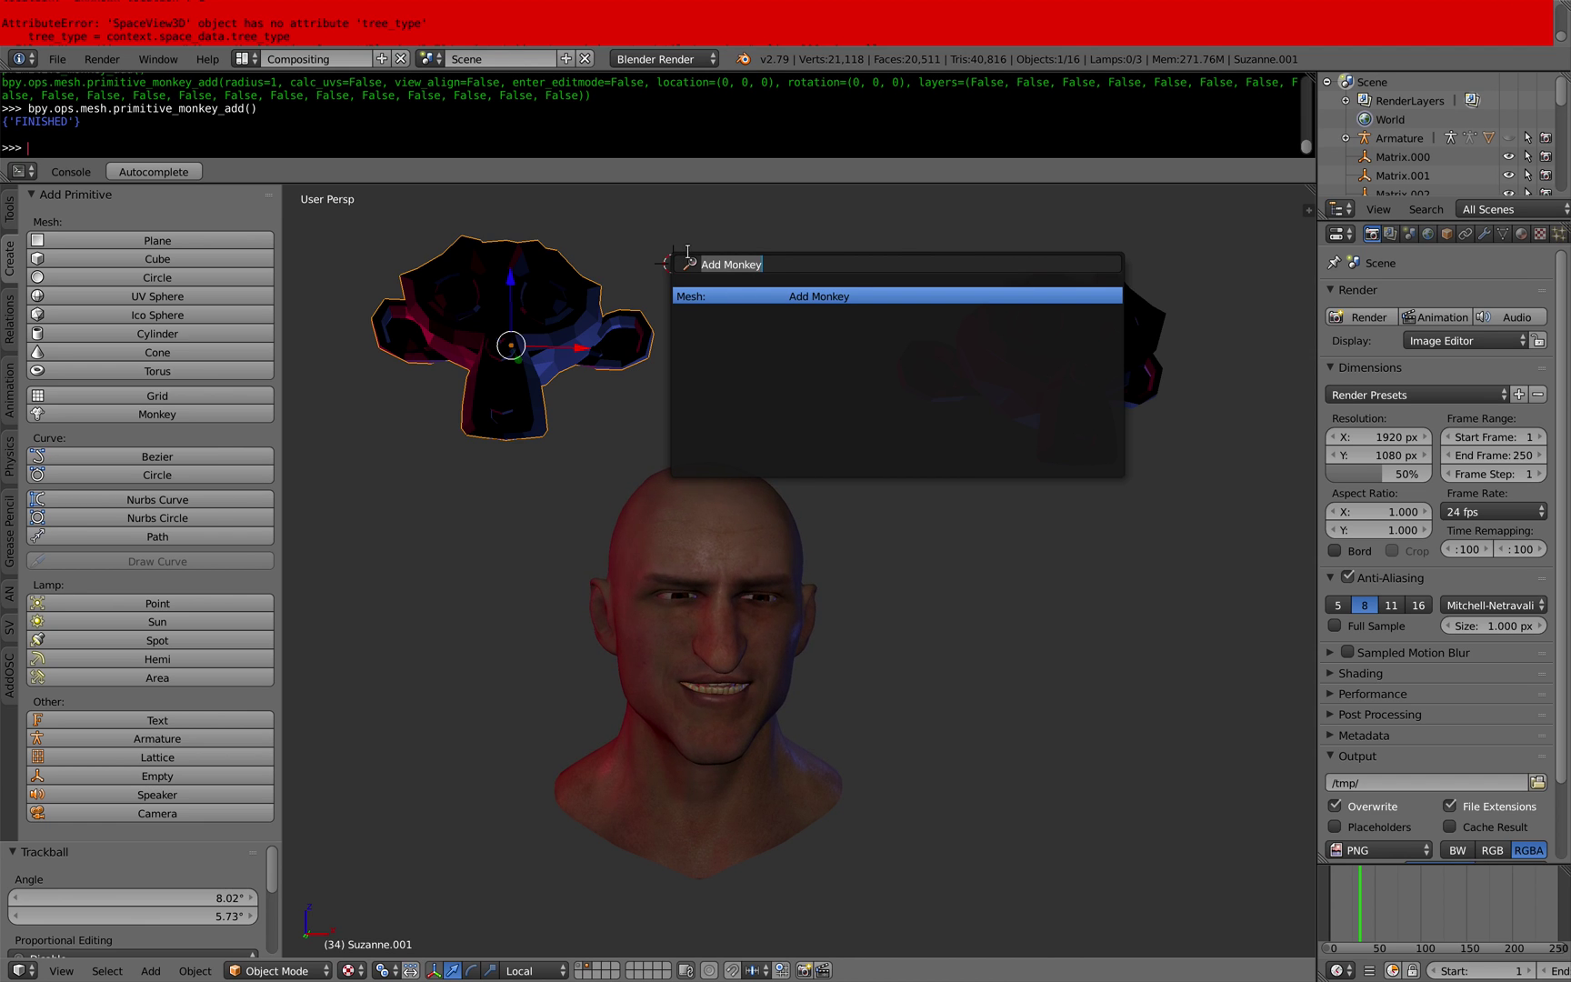
left_click(721, 238)
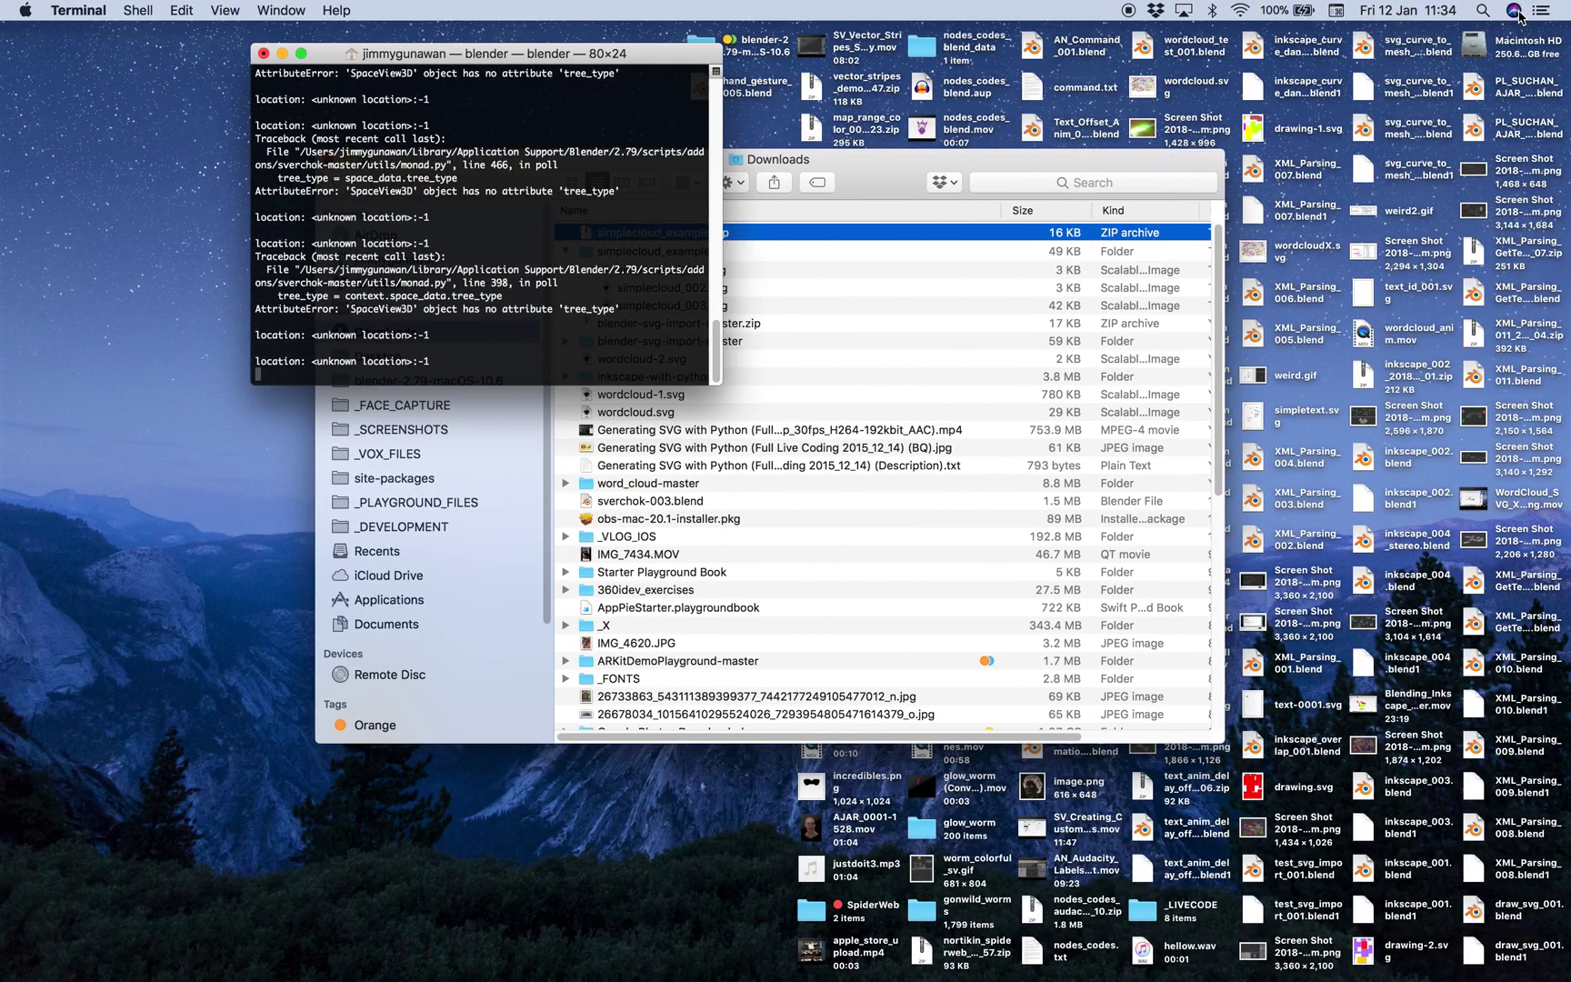
Ask Siri to 'Create a cube', which only makes a Cube reminder, then return to Blender.
left_click(1514, 10)
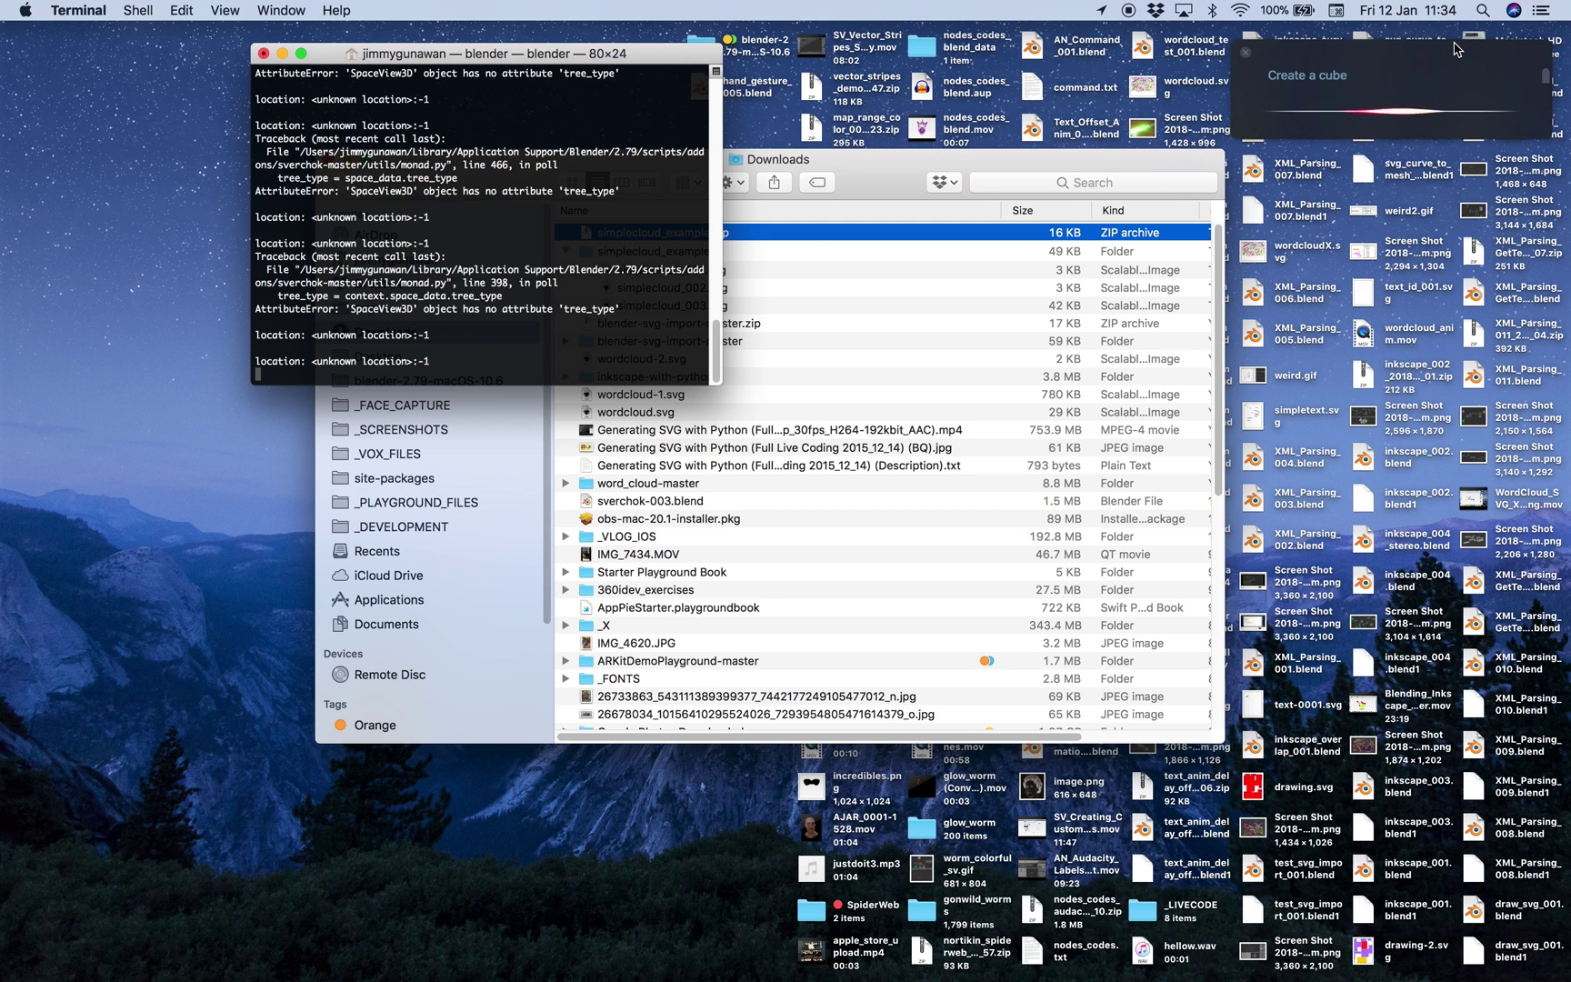
left_click(1283, 76)
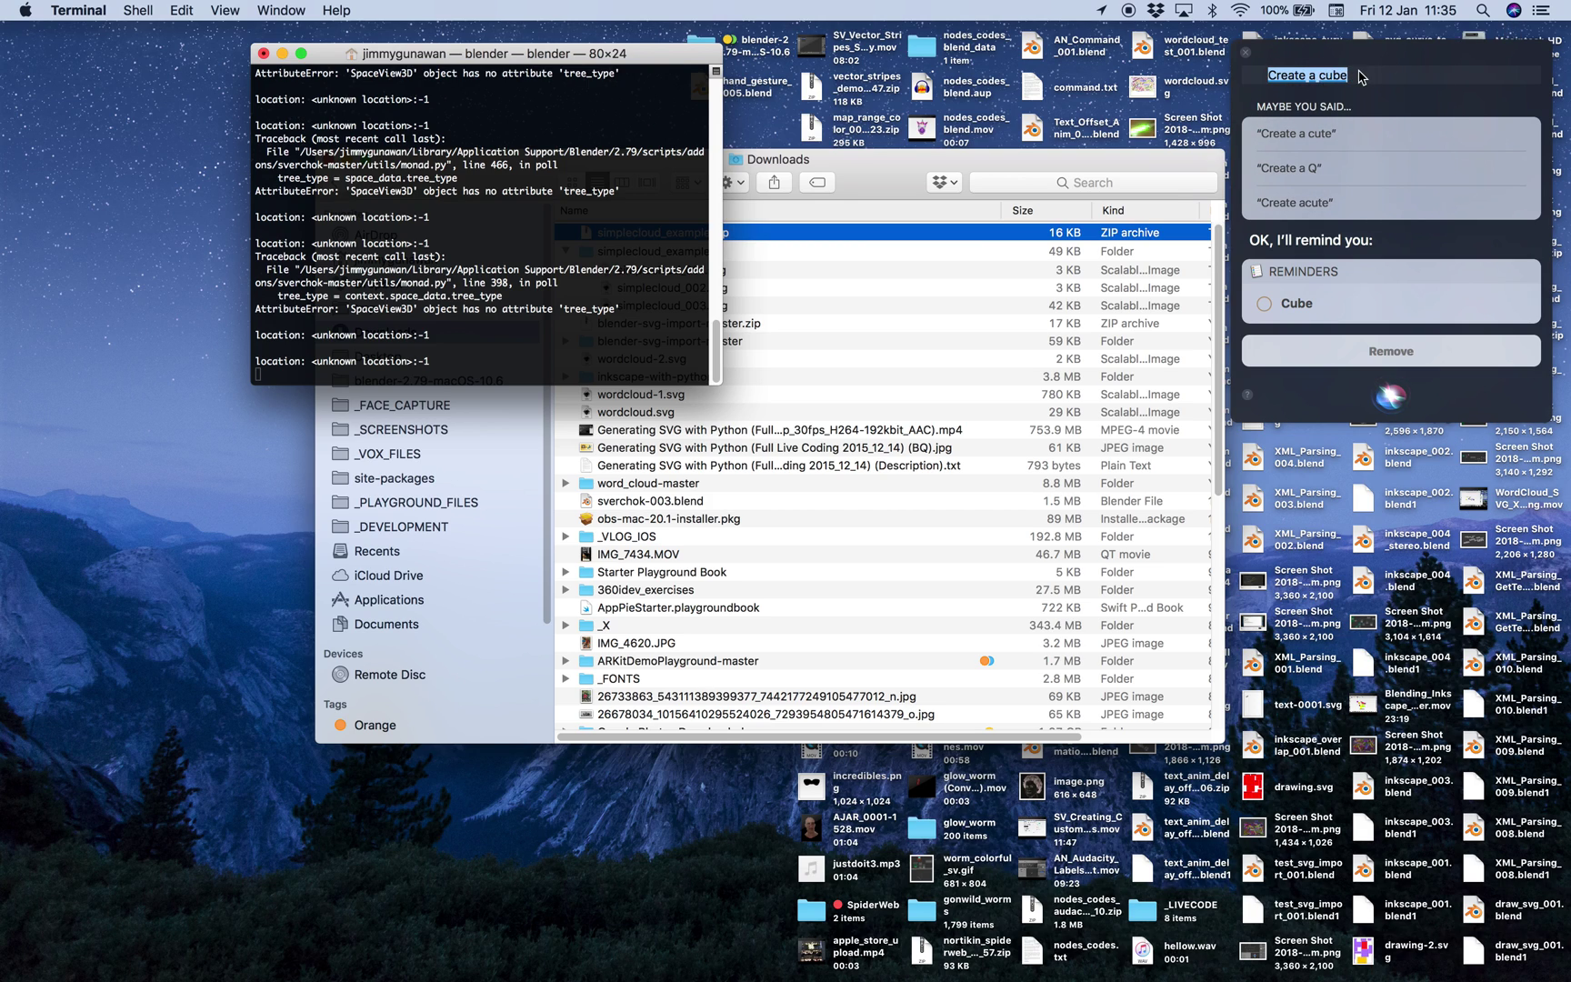
key("ctrl+Right")
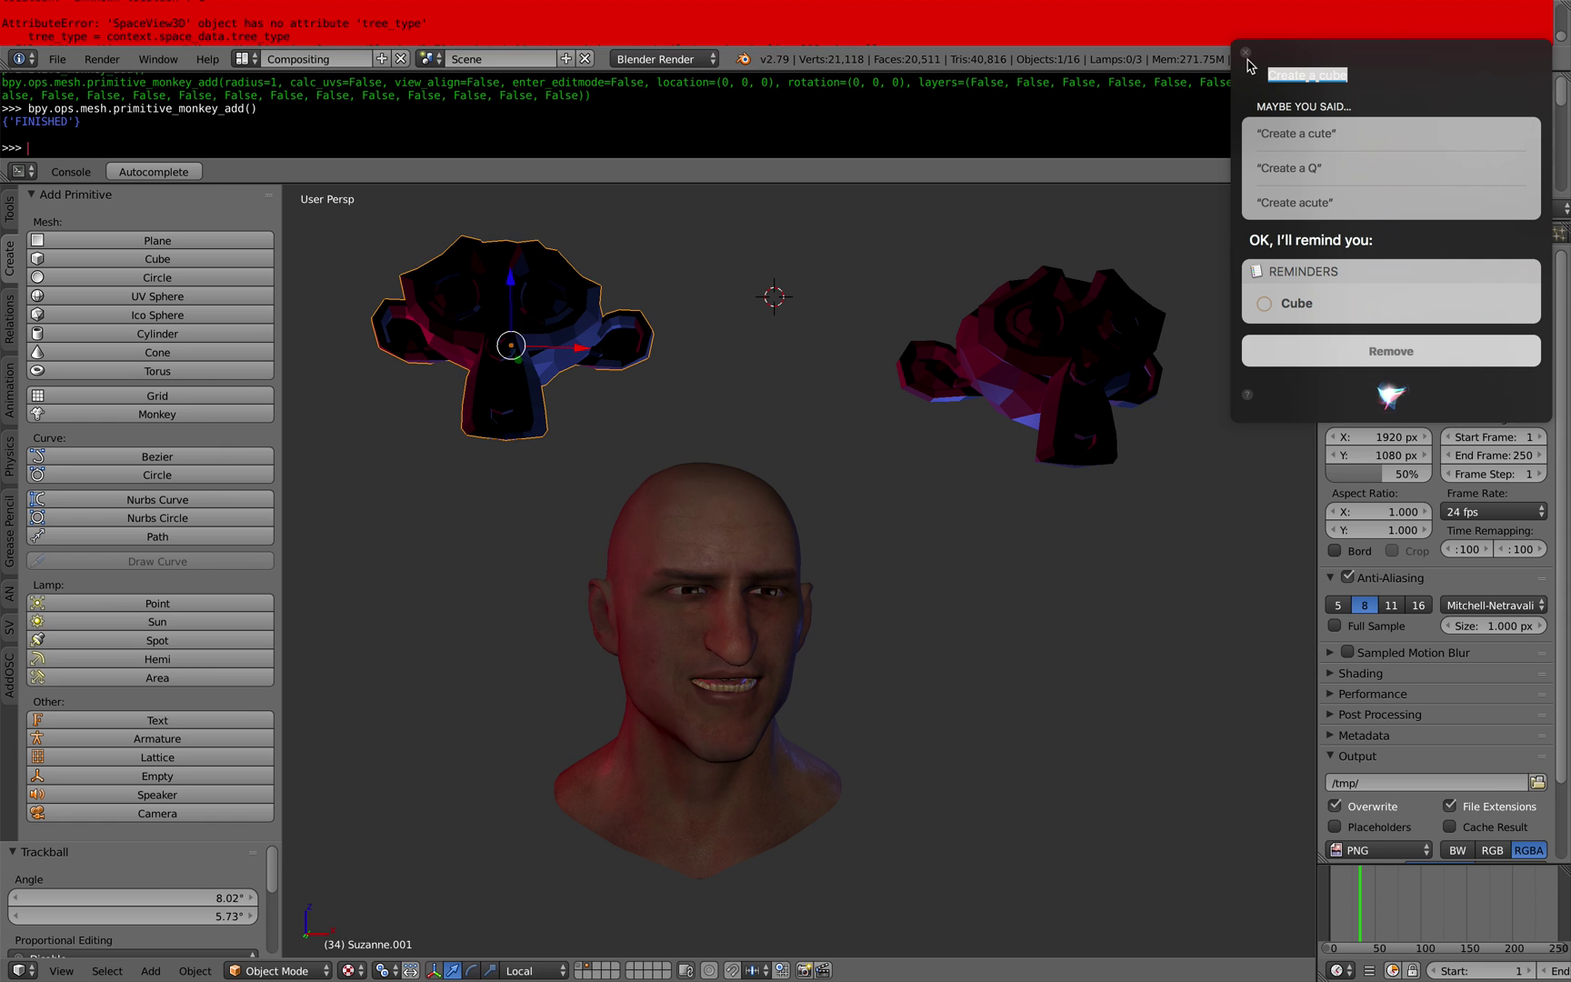
Dismiss the leftover Siri panel over the Blender window.
scroll(802, 274, "down", 3)
scroll(791, 277, "up", 3)
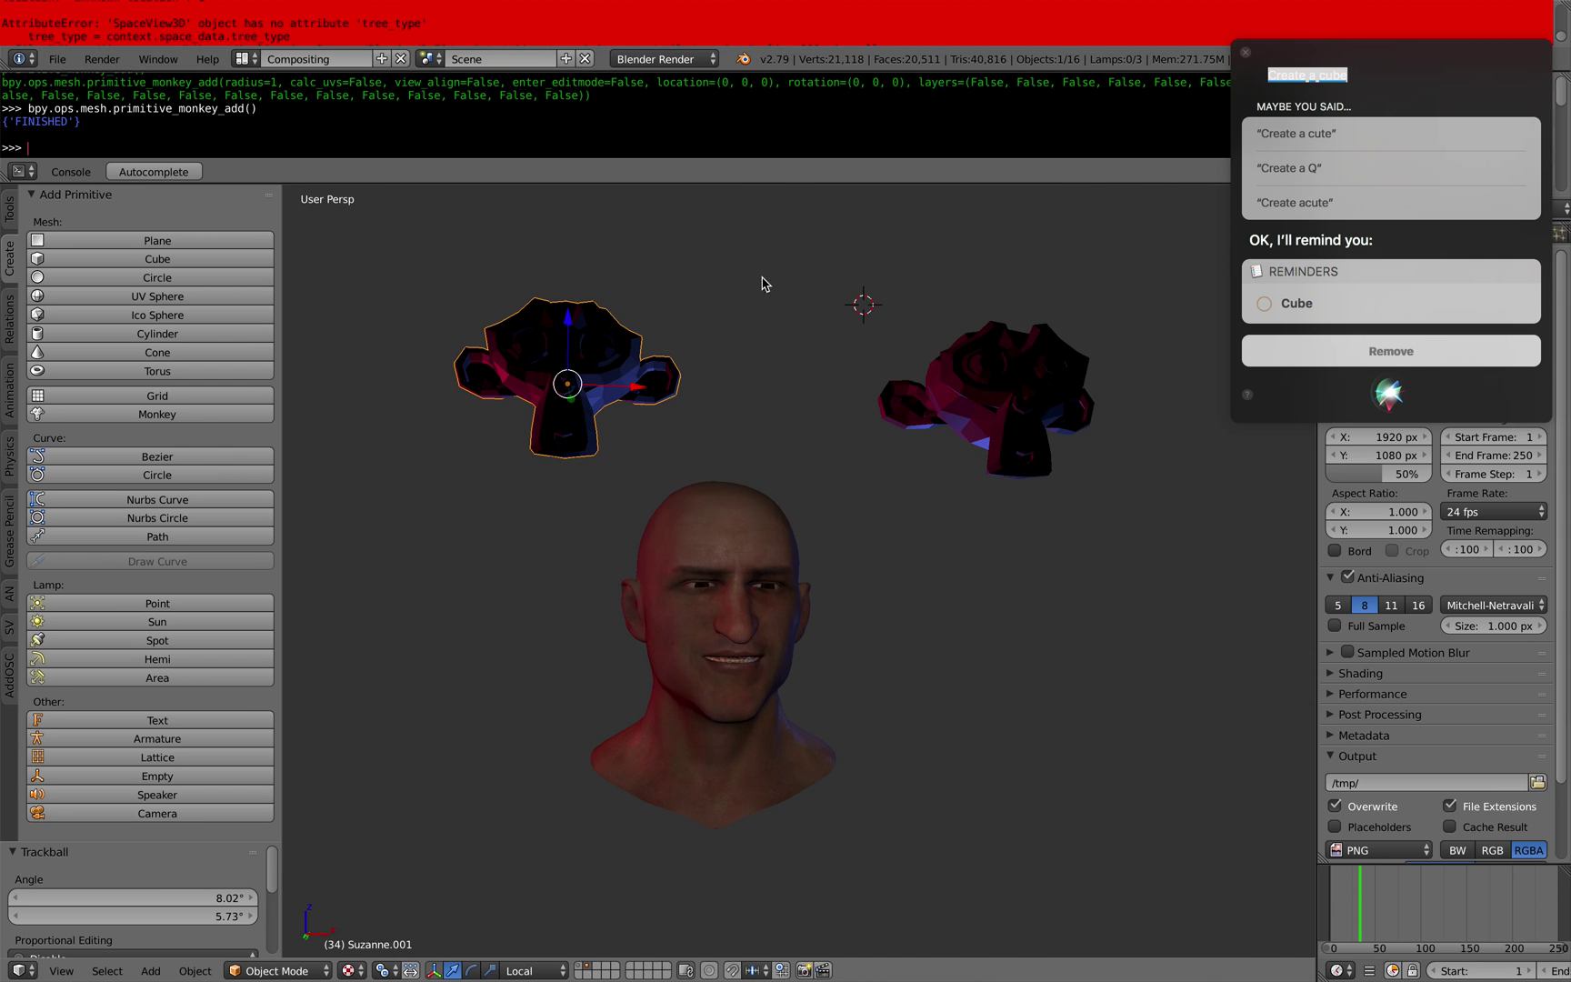
key("space")
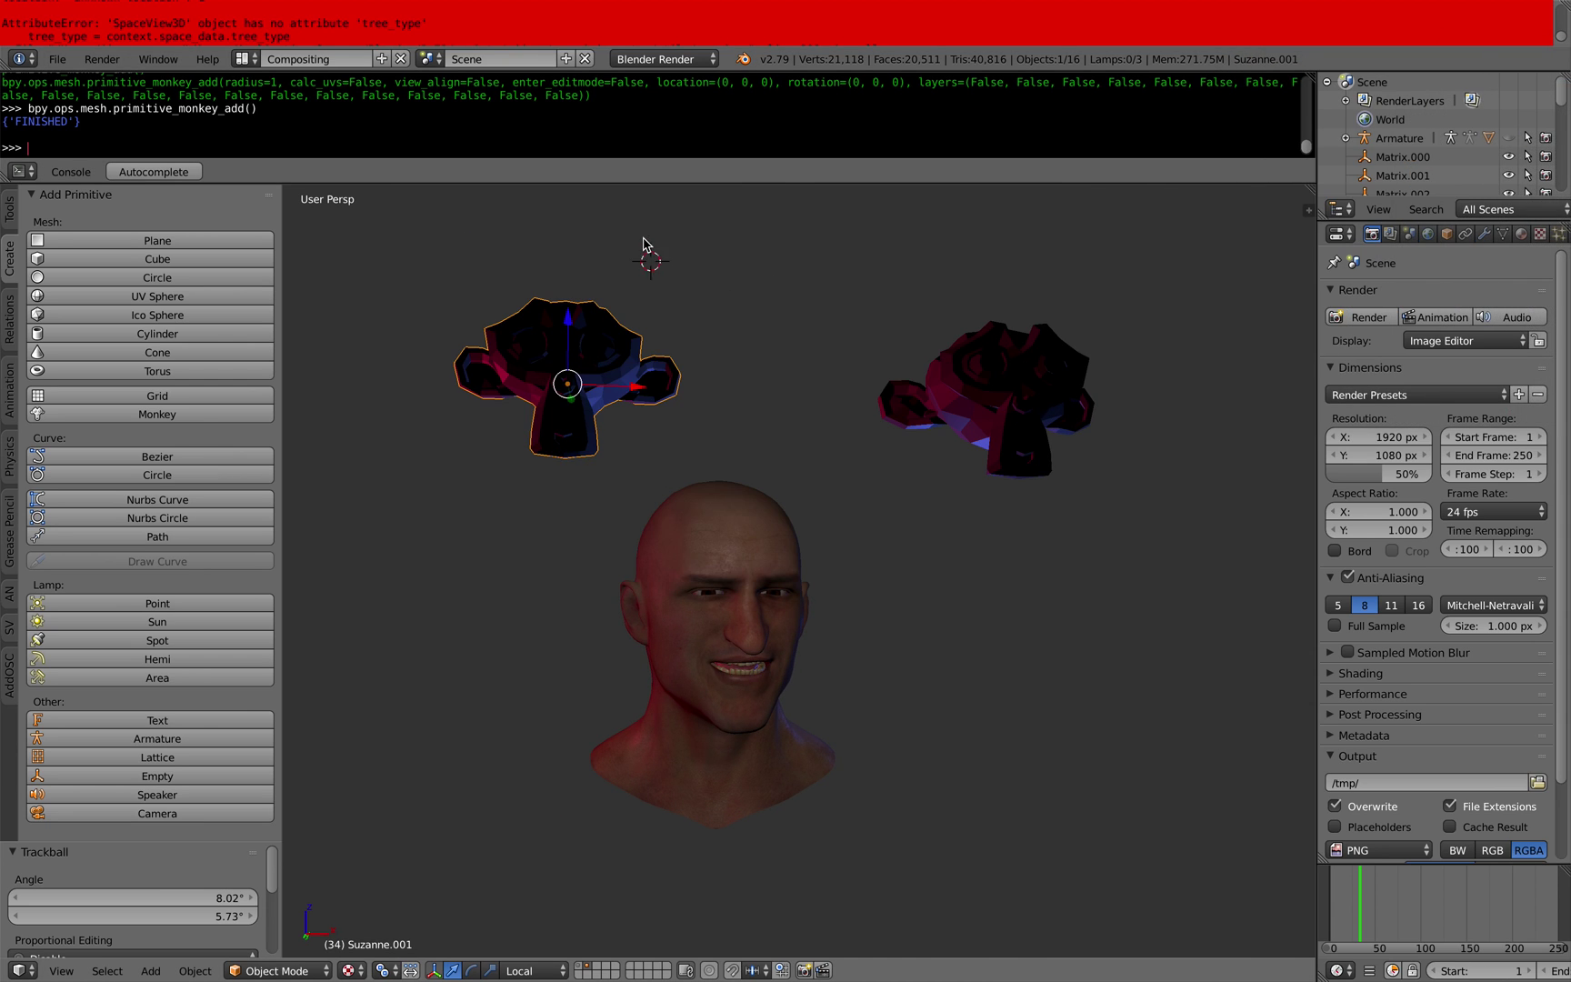
Add a cube through the operator search 'Add cube' and move it above the monkeys.
key("space")
type("Create a cube")
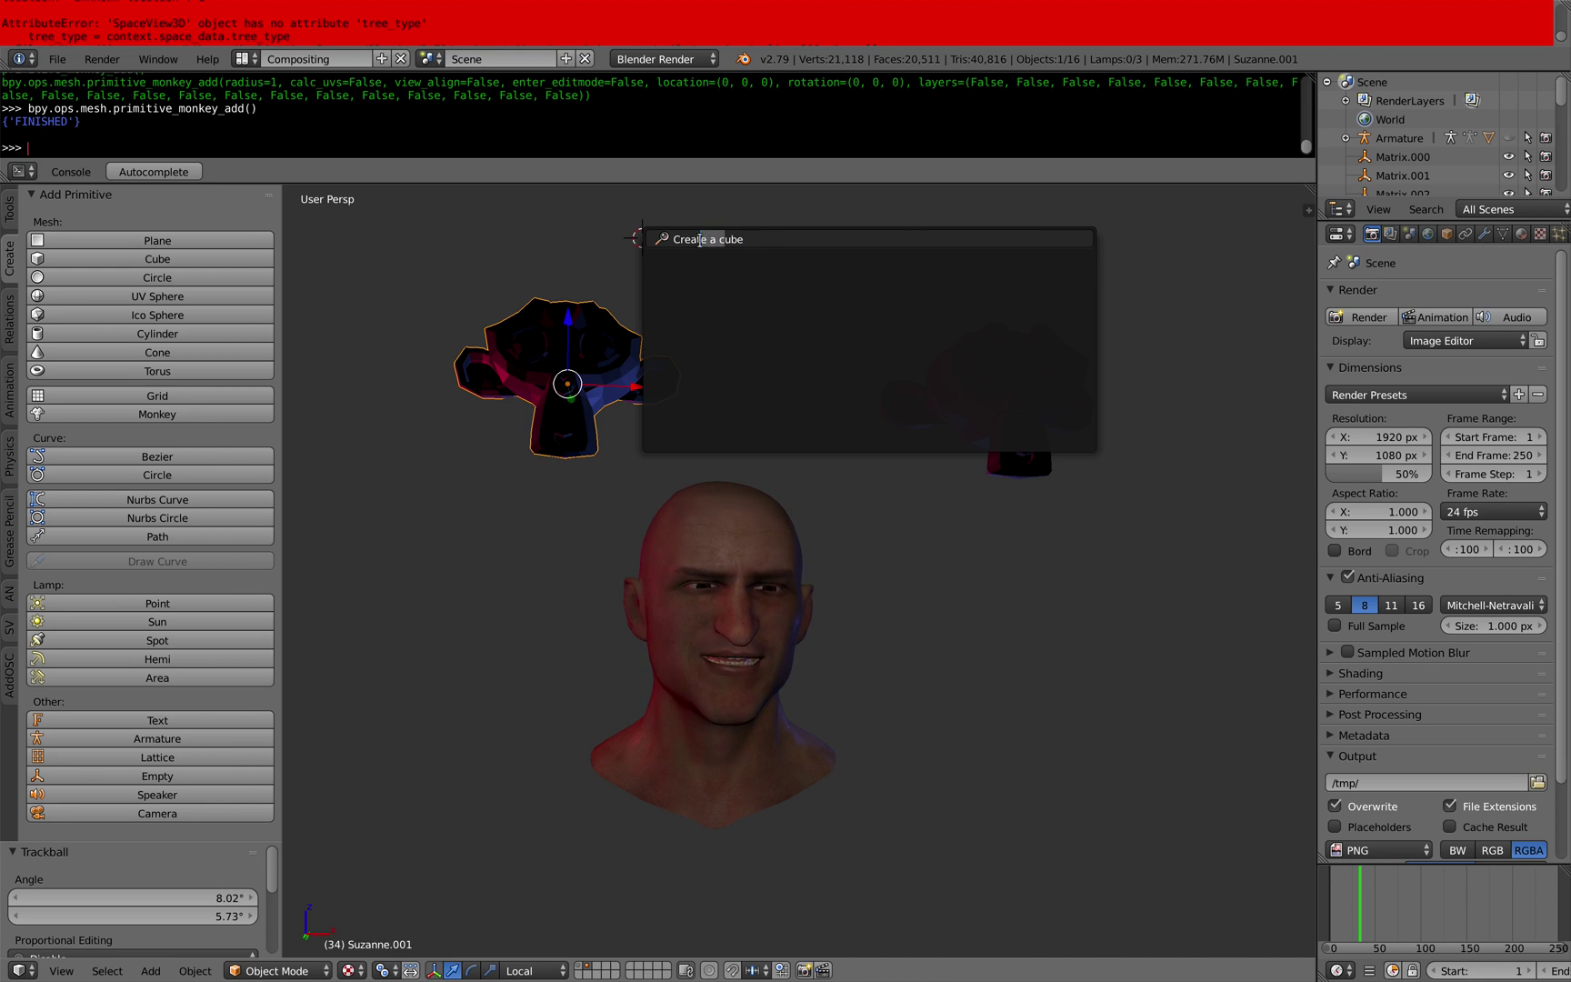
left_click_drag(720, 239, 660, 239)
type("Add")
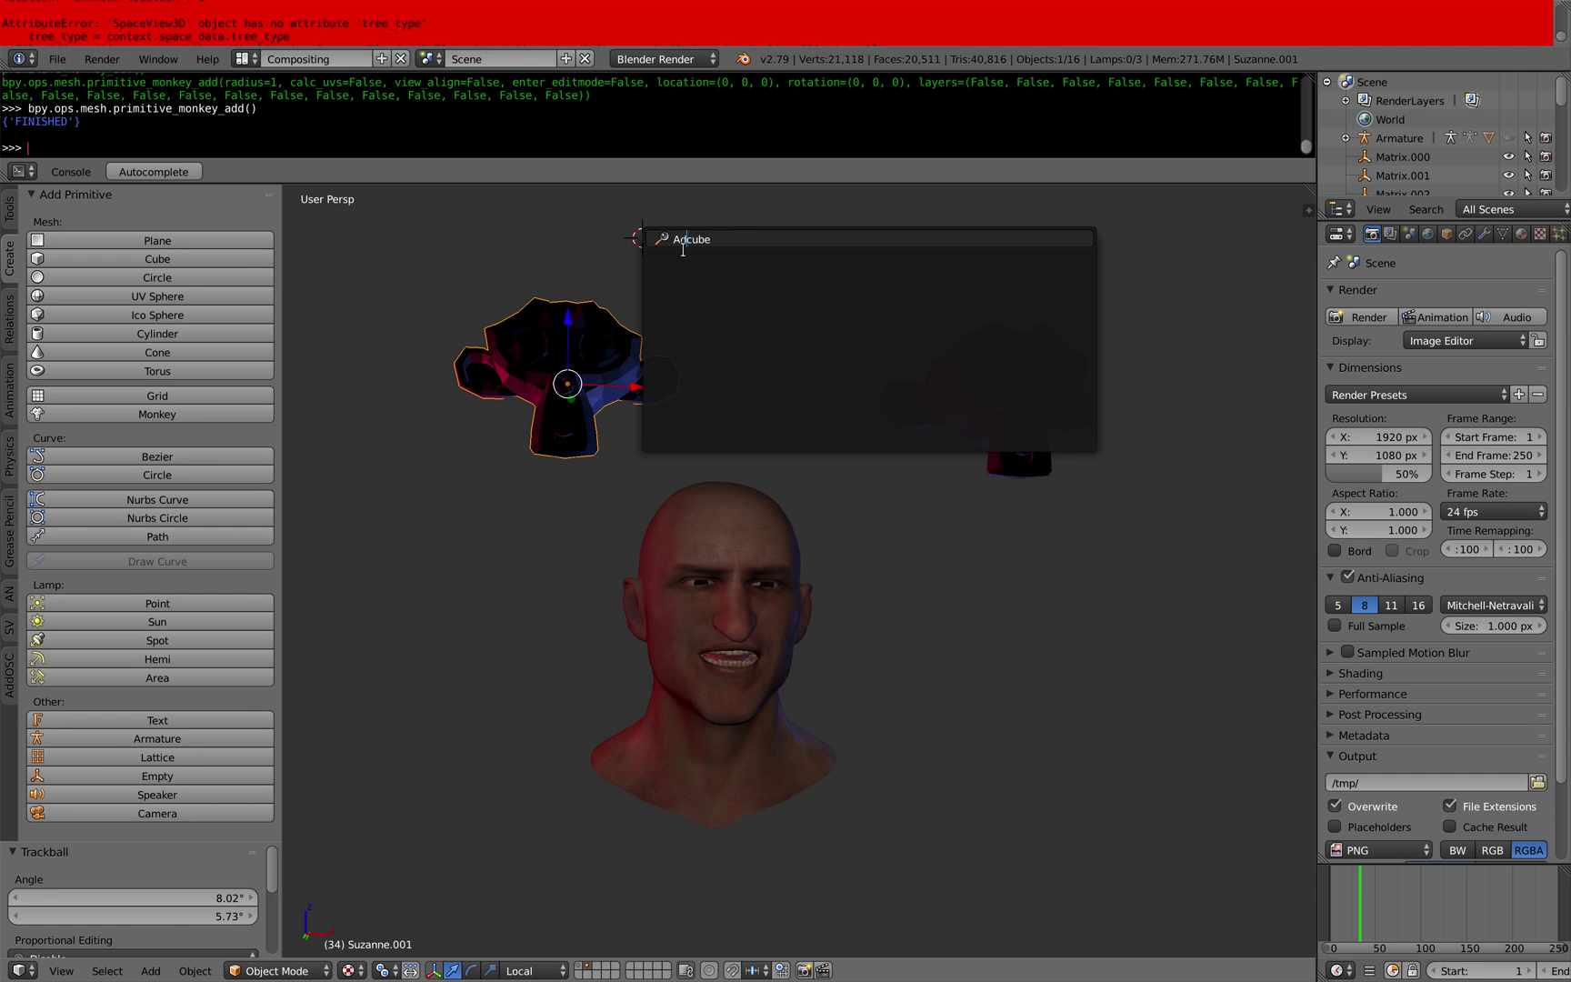
left_click(805, 270)
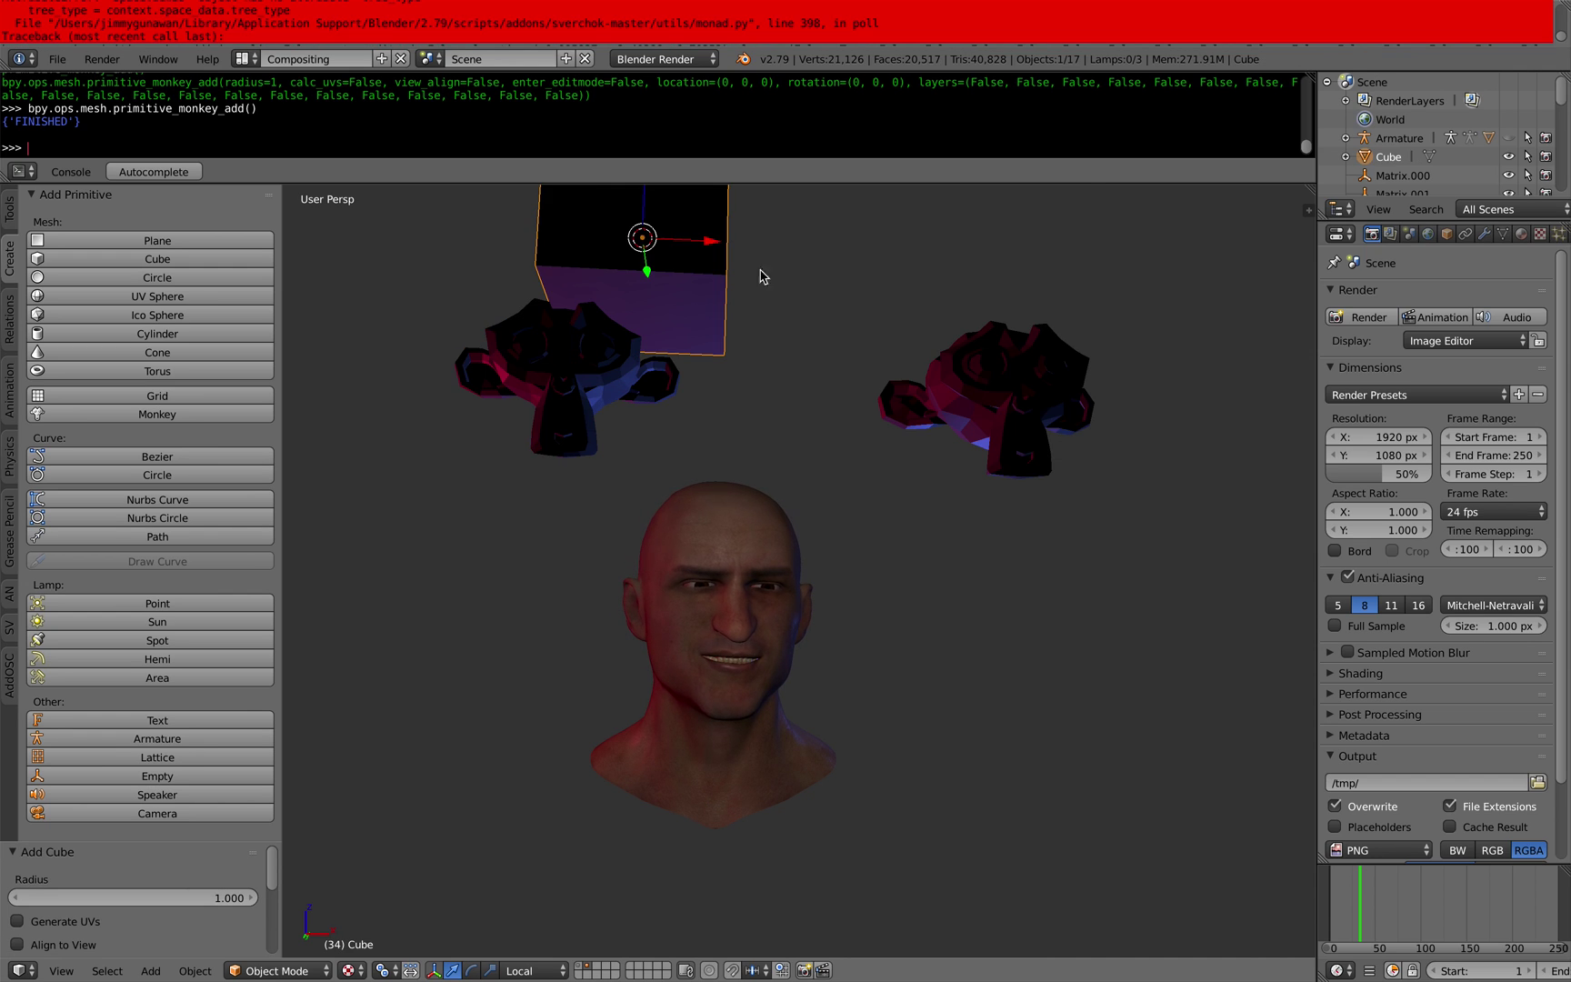
key("g")
left_click(909, 270)
Tilt the cube with a free trackball rotation, then orbit and zoom to inspect the scene.
key("r")
key("r")
left_click(906, 282)
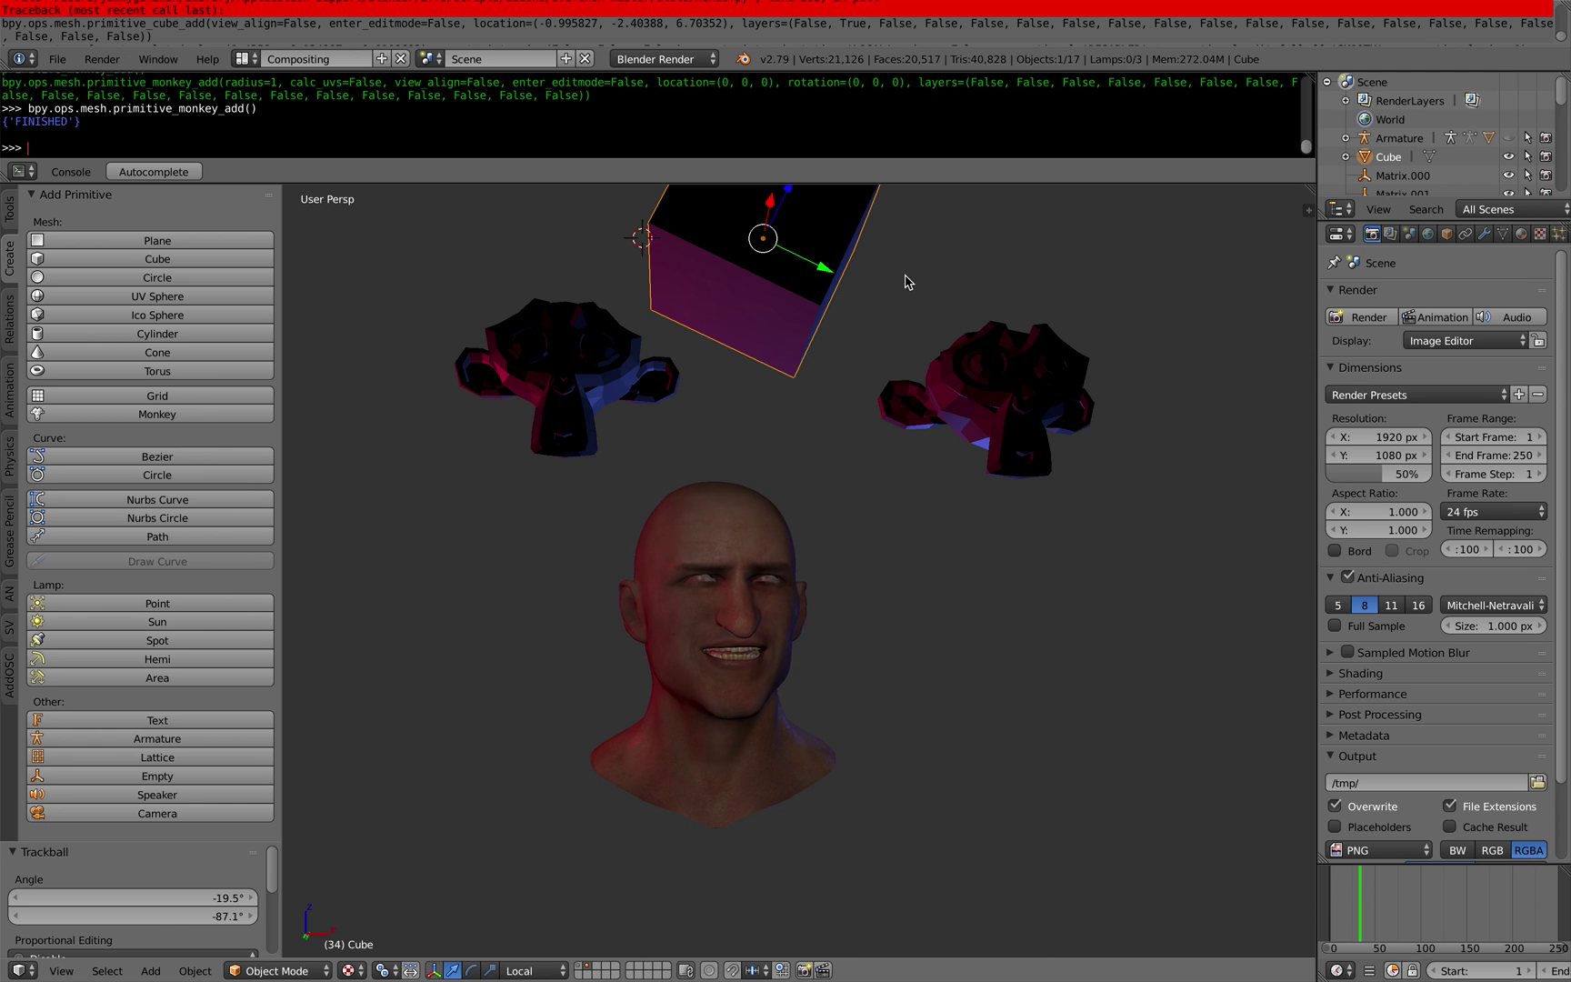
scroll(959, 314, "up", 3)
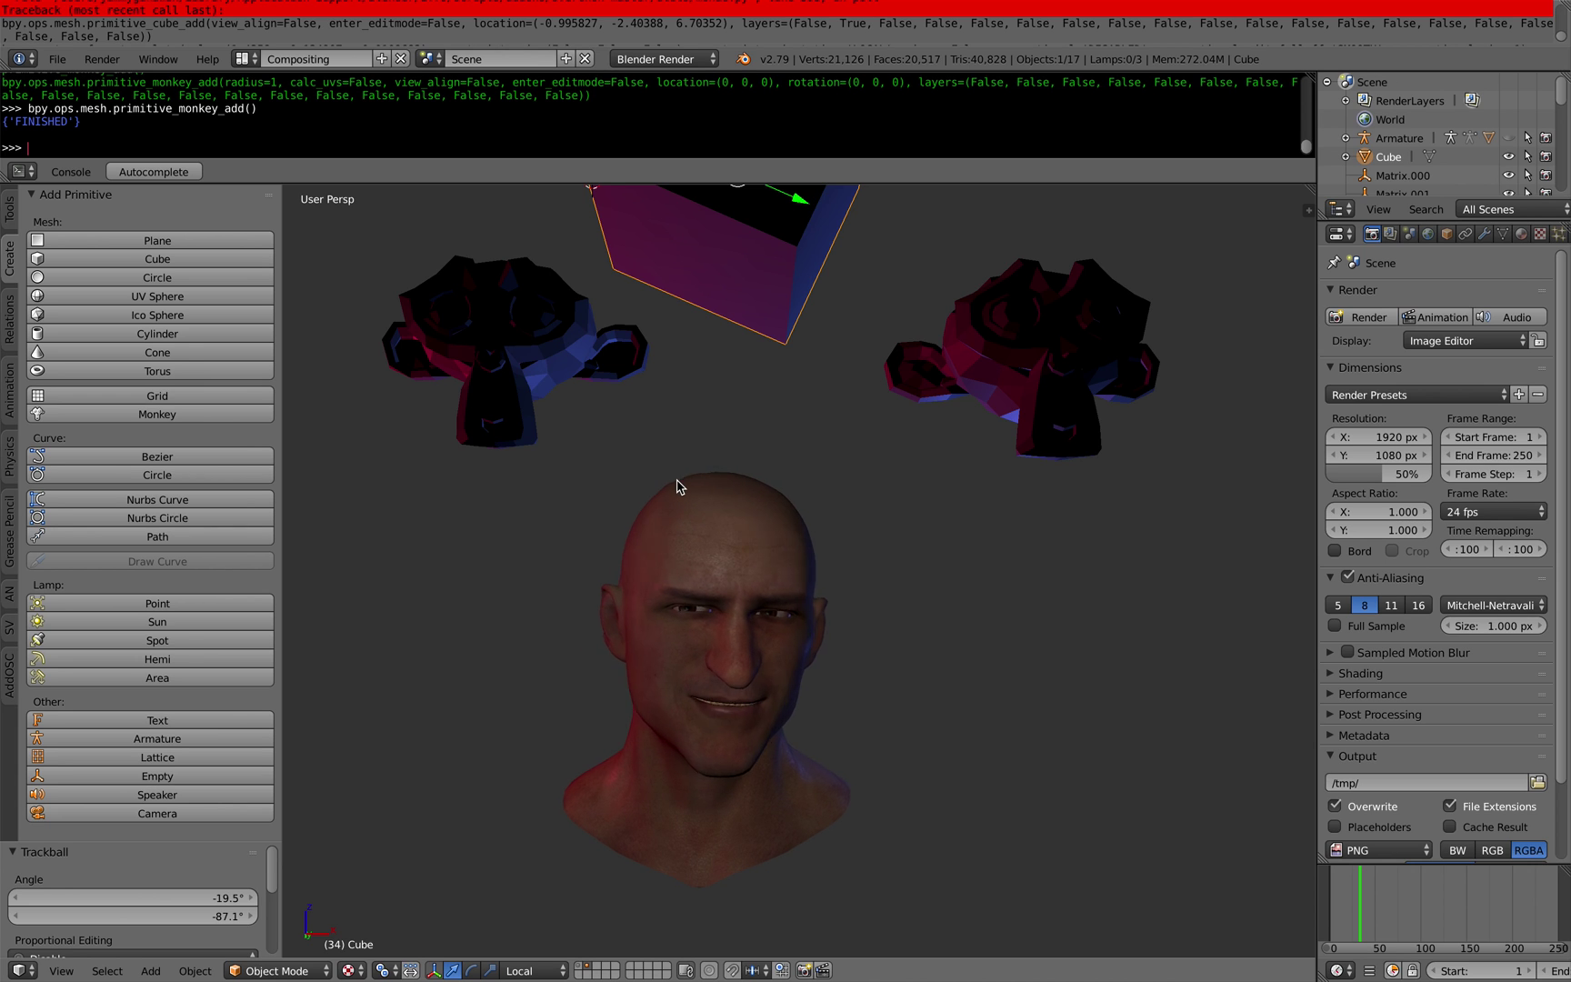
middle_click_drag(661, 482, 813, 487)
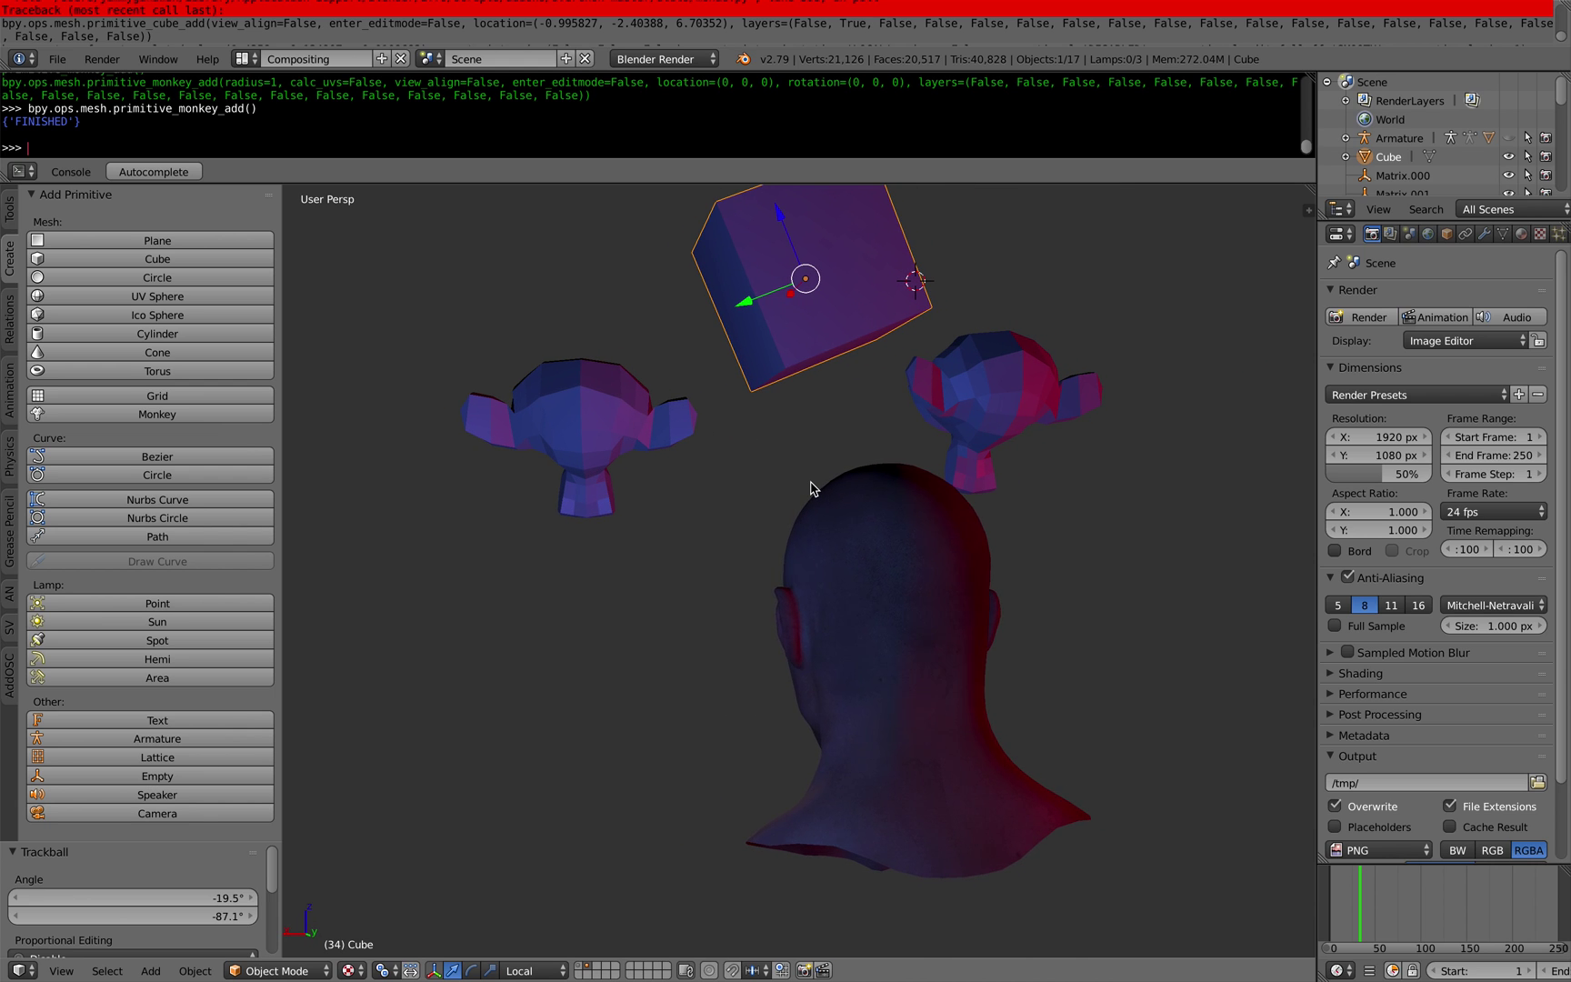
middle_click_drag(835, 495, 672, 500)
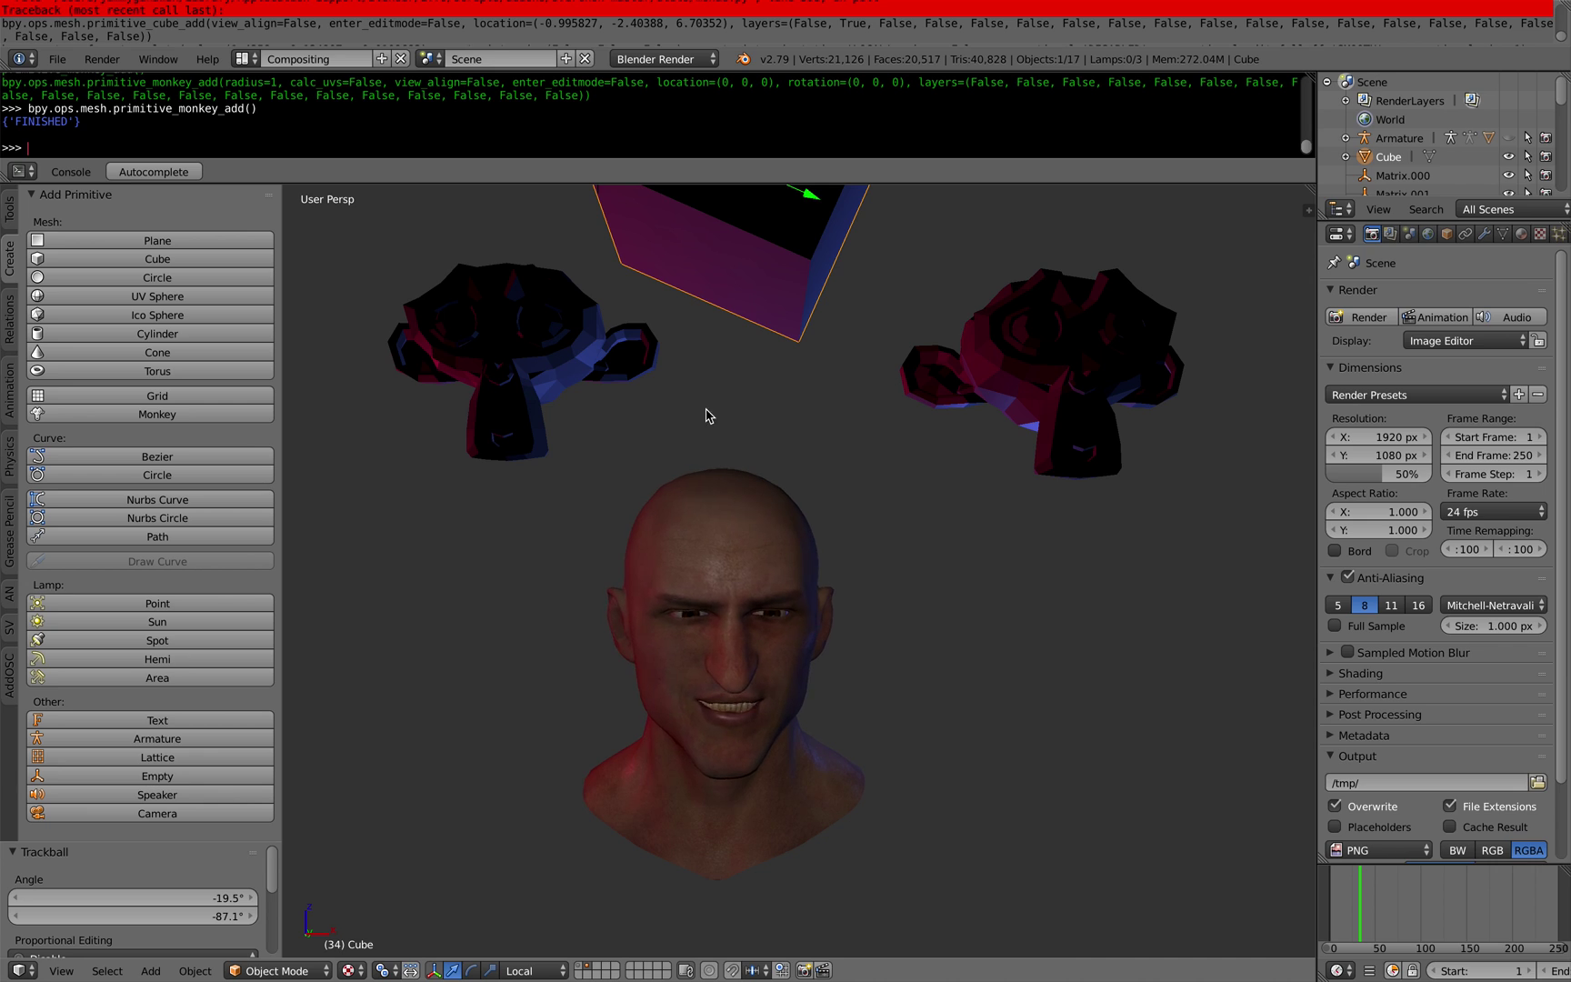
scroll(710, 325, "down", 2)
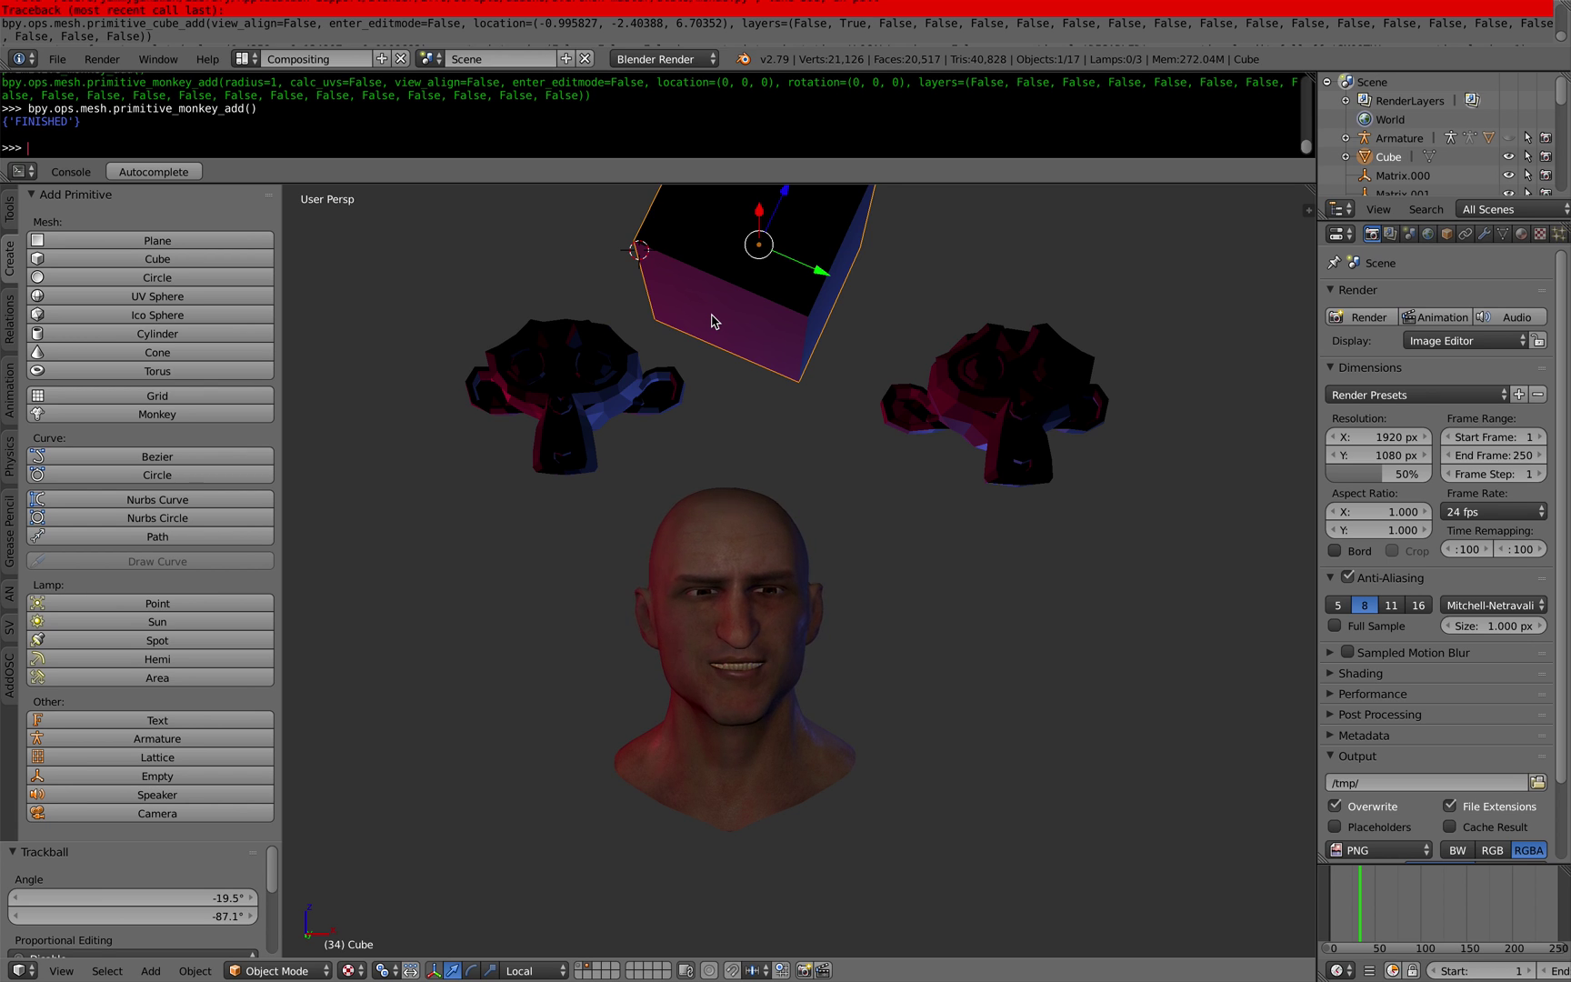
Reposition, slightly shrink and re-rotate the cube above the head.
key("g")
left_click(480, 316)
key("s")
left_click(437, 345)
key("g")
right_click(556, 376)
right_click(590, 362)
right_click(456, 333)
key("r")
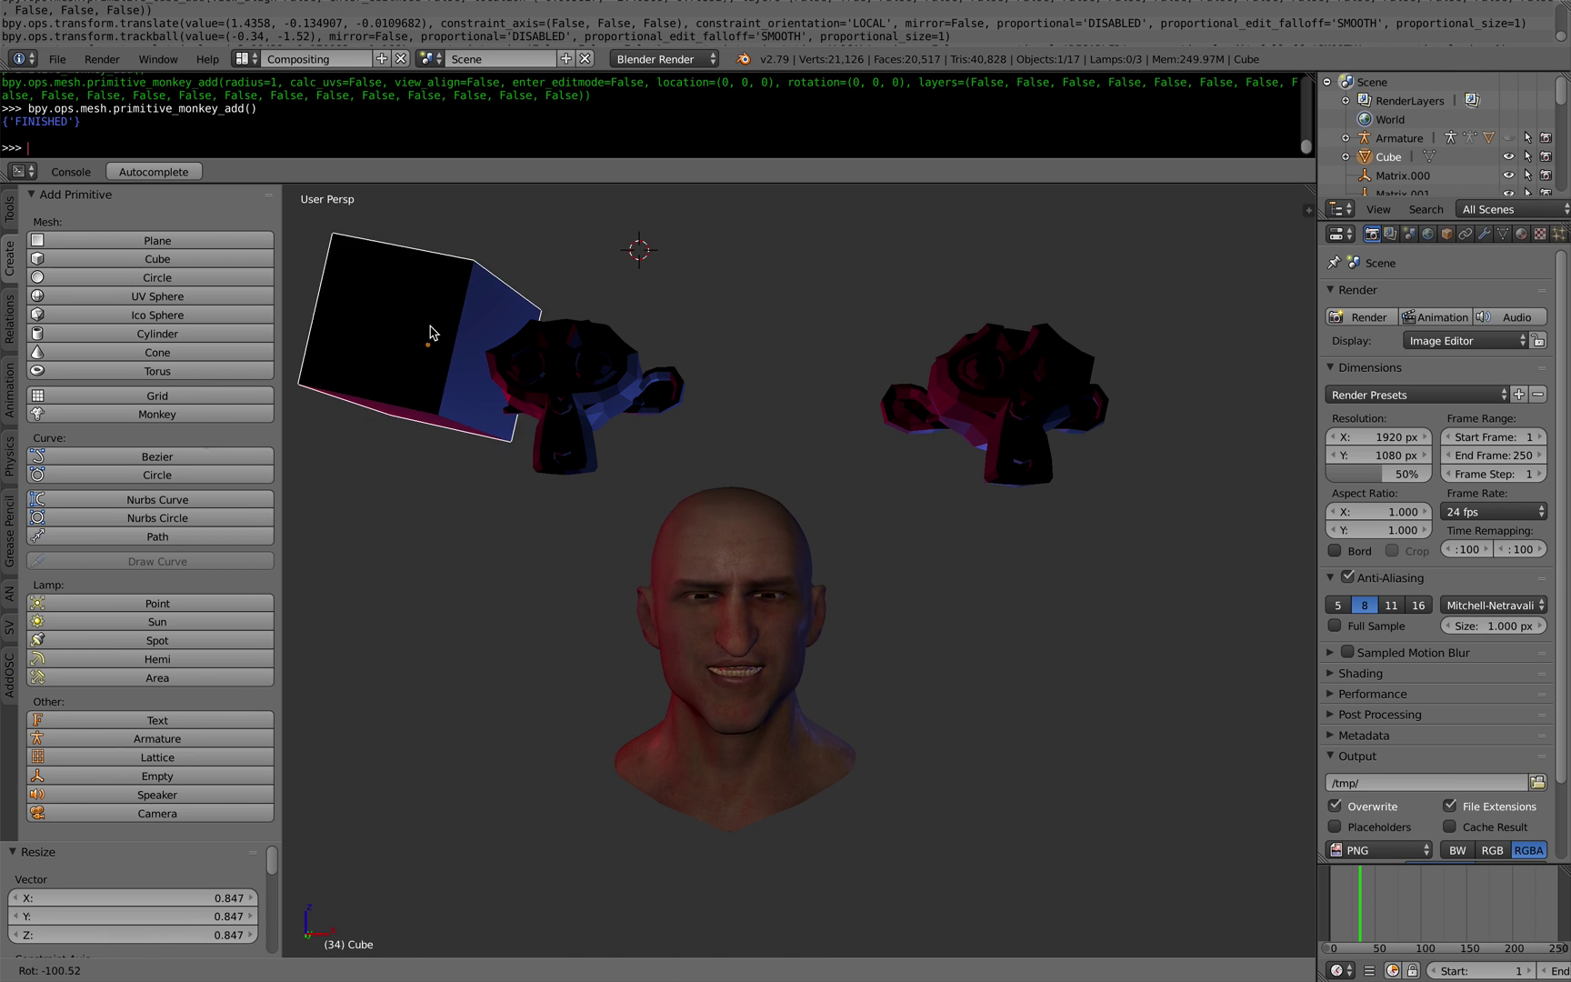
left_click(435, 333)
Delete the middle monkey, cube and right monkey together, then enlarge the console area.
right_click(561, 396)
key("g")
left_click(634, 350)
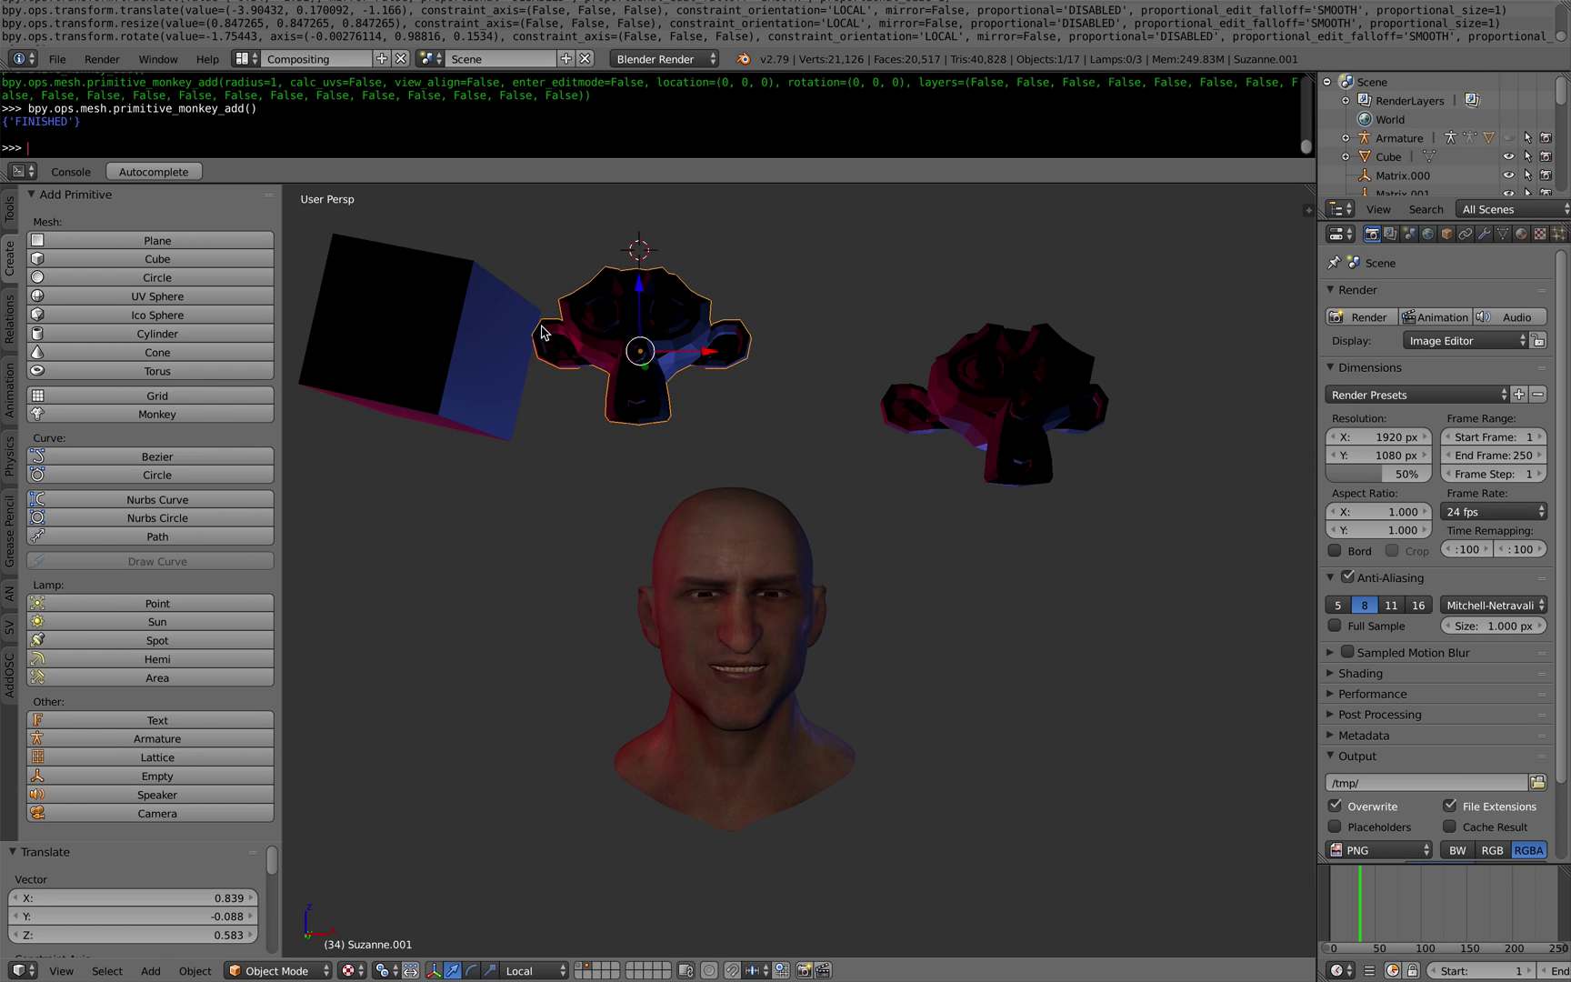
right_click(485, 321, "shift")
right_click(1011, 346, "shift")
key("x")
left_click(1000, 338)
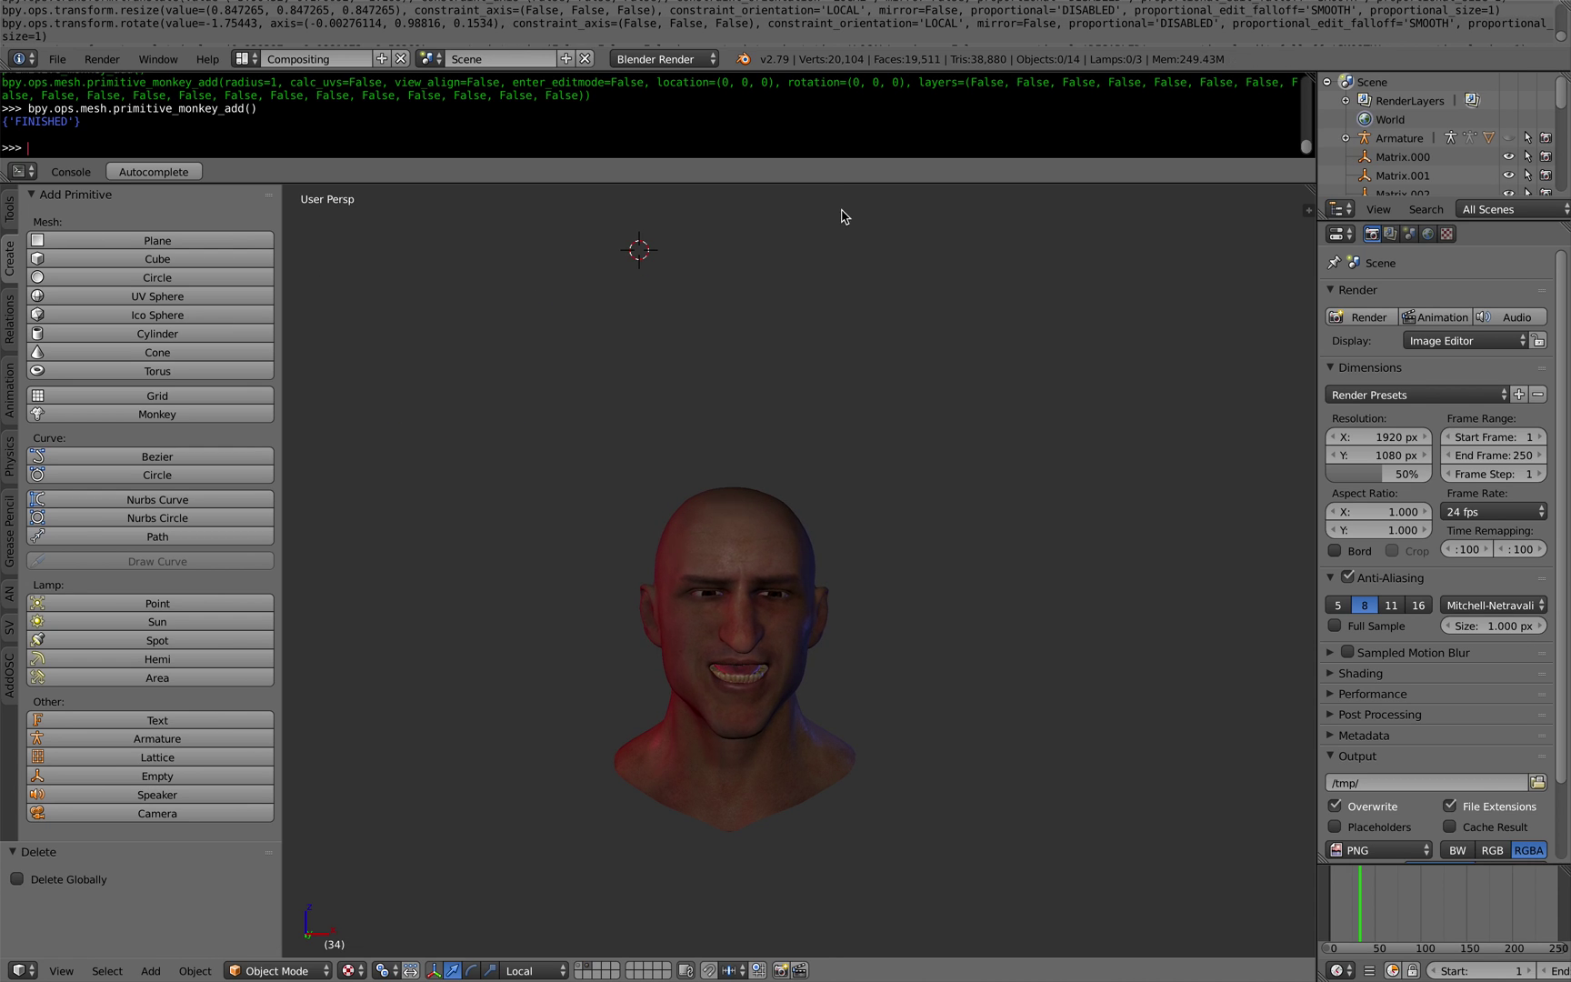
left_click_drag(844, 185, 855, 298)
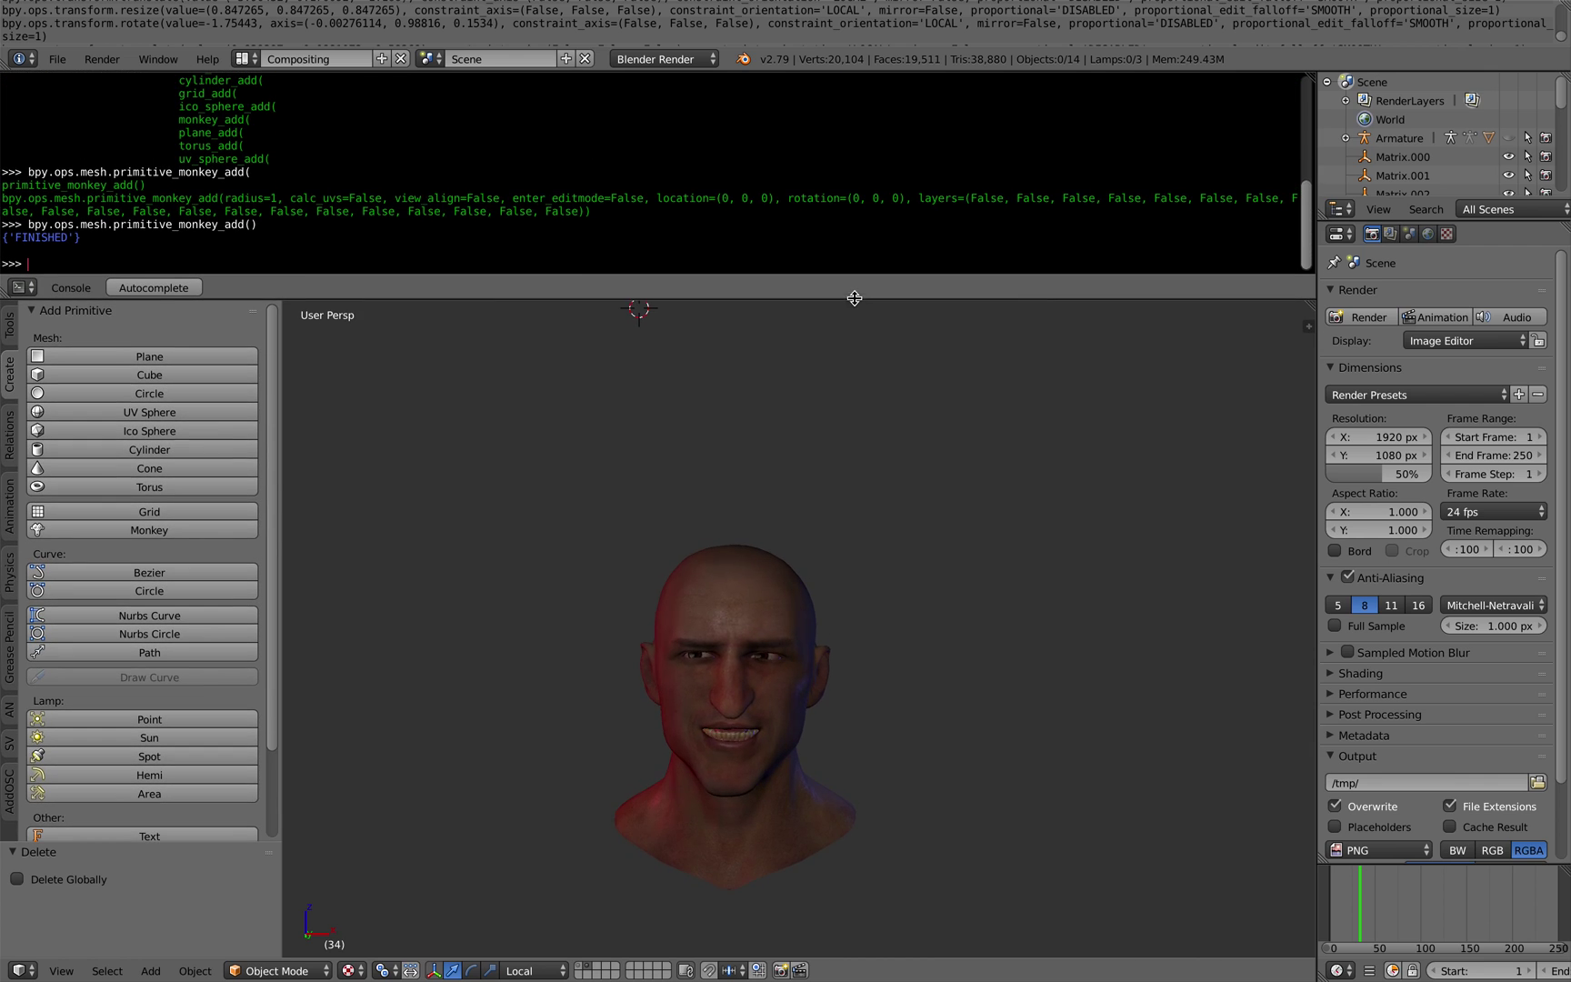
Turn the console area into a Node Editor with a new Sverchok NodeTree.
left_click(20, 289)
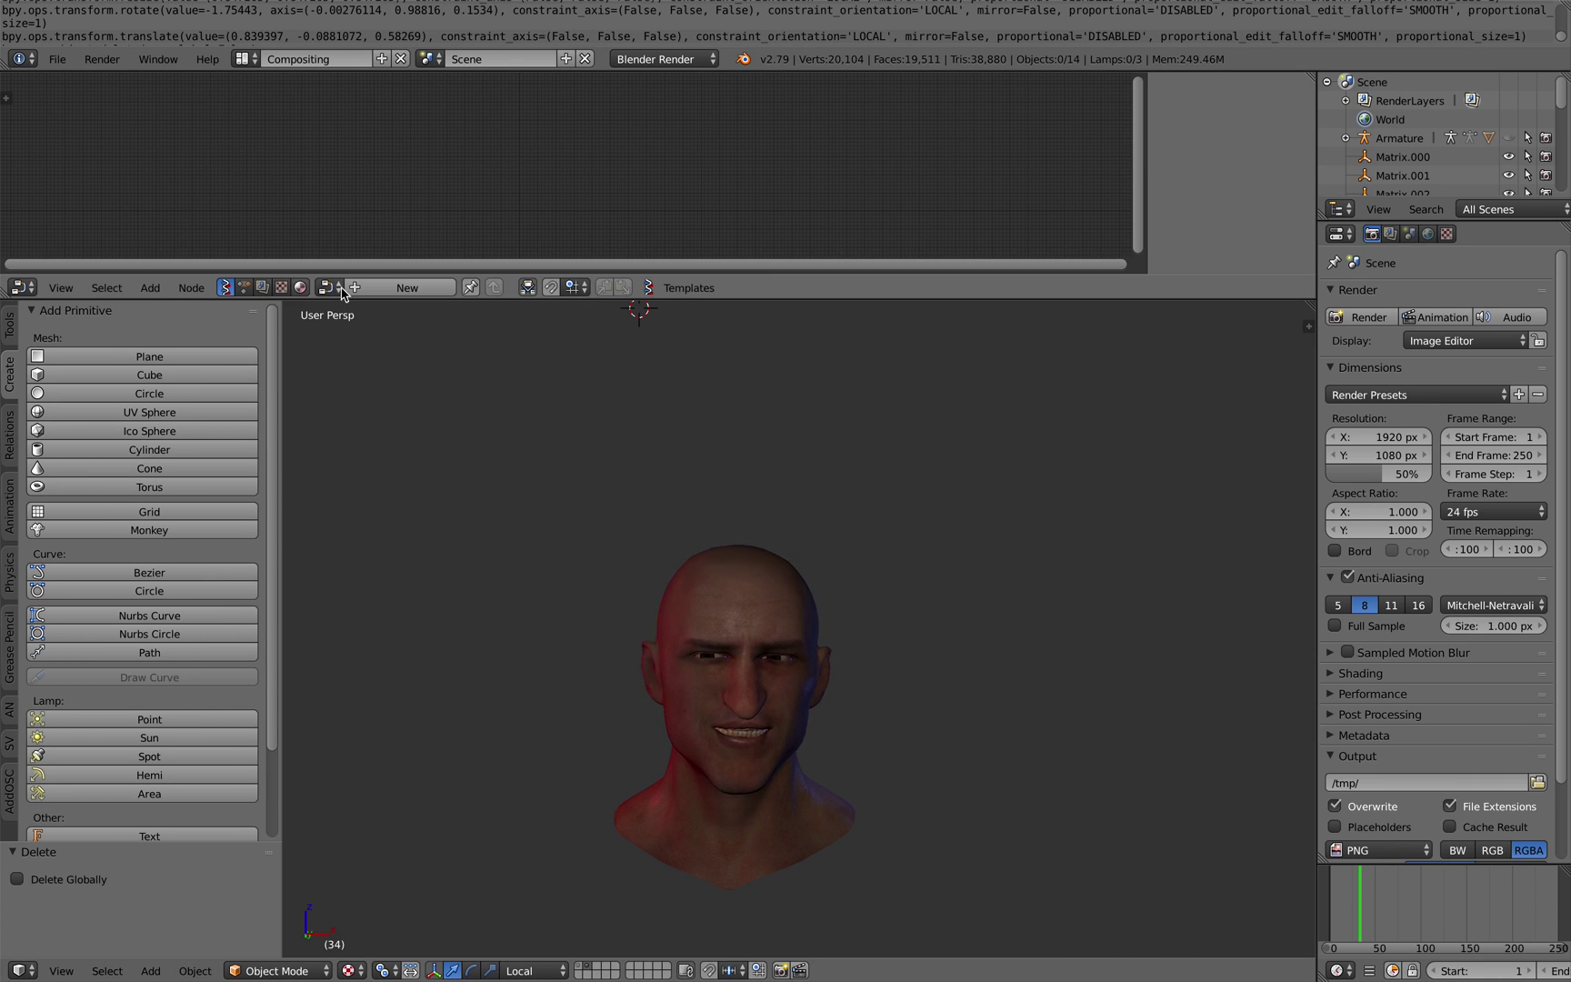
left_click(400, 287)
left_click_drag(523, 299, 491, 333)
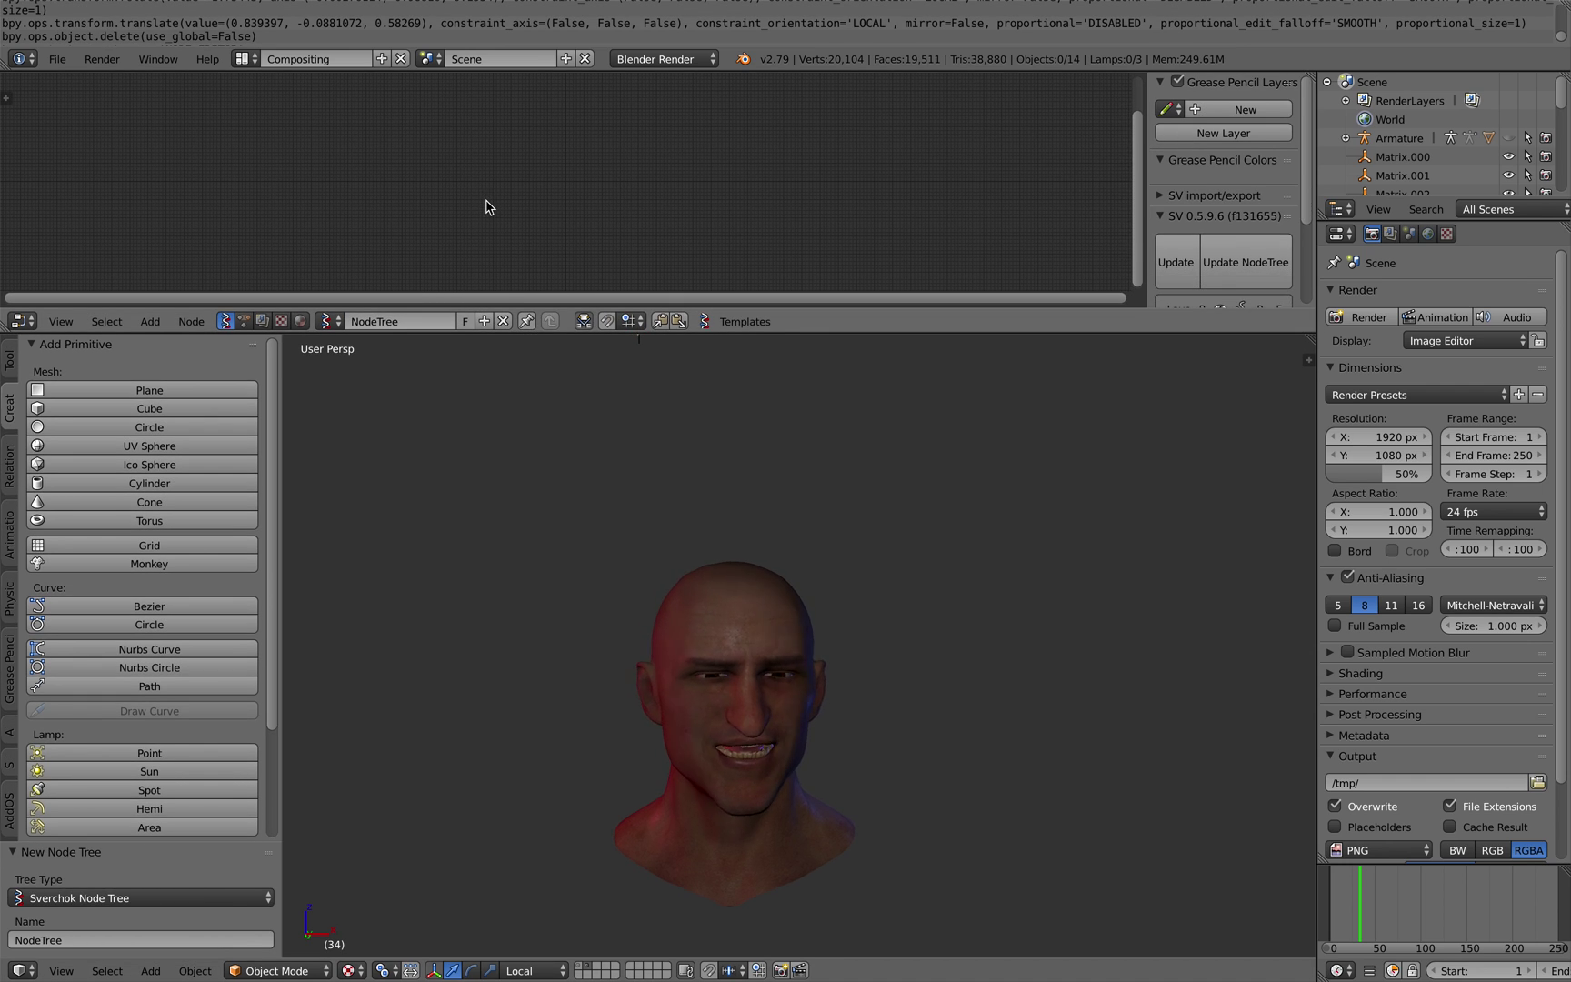
Search the Add-node menu for a Box node.
key("space")
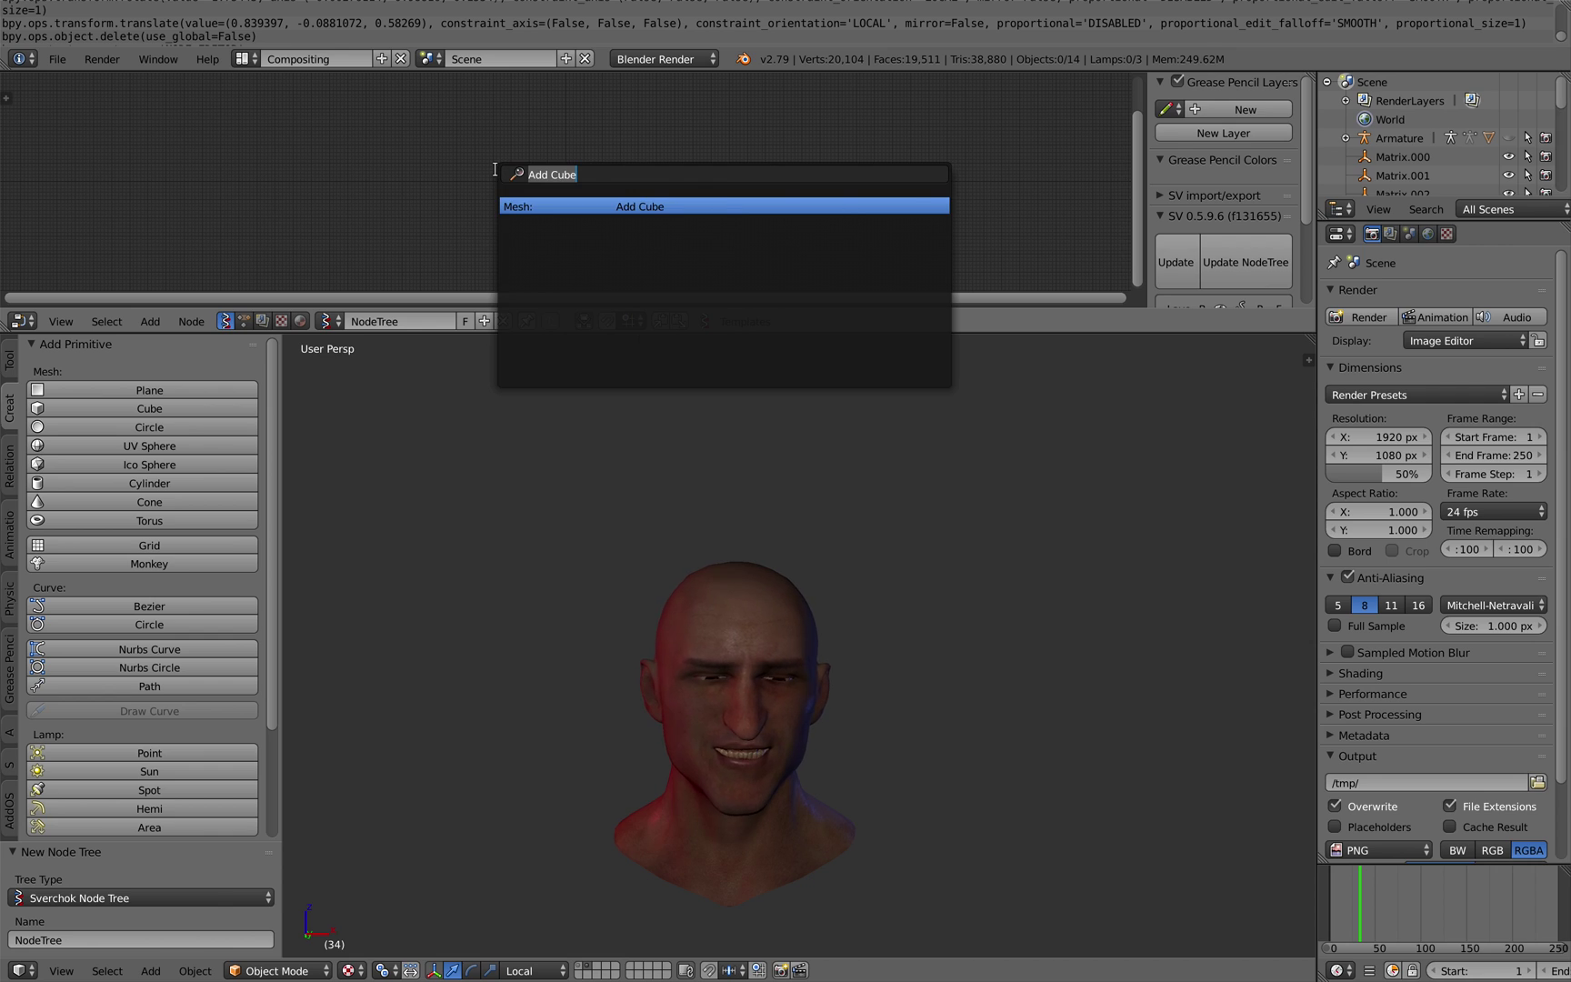
type("cube")
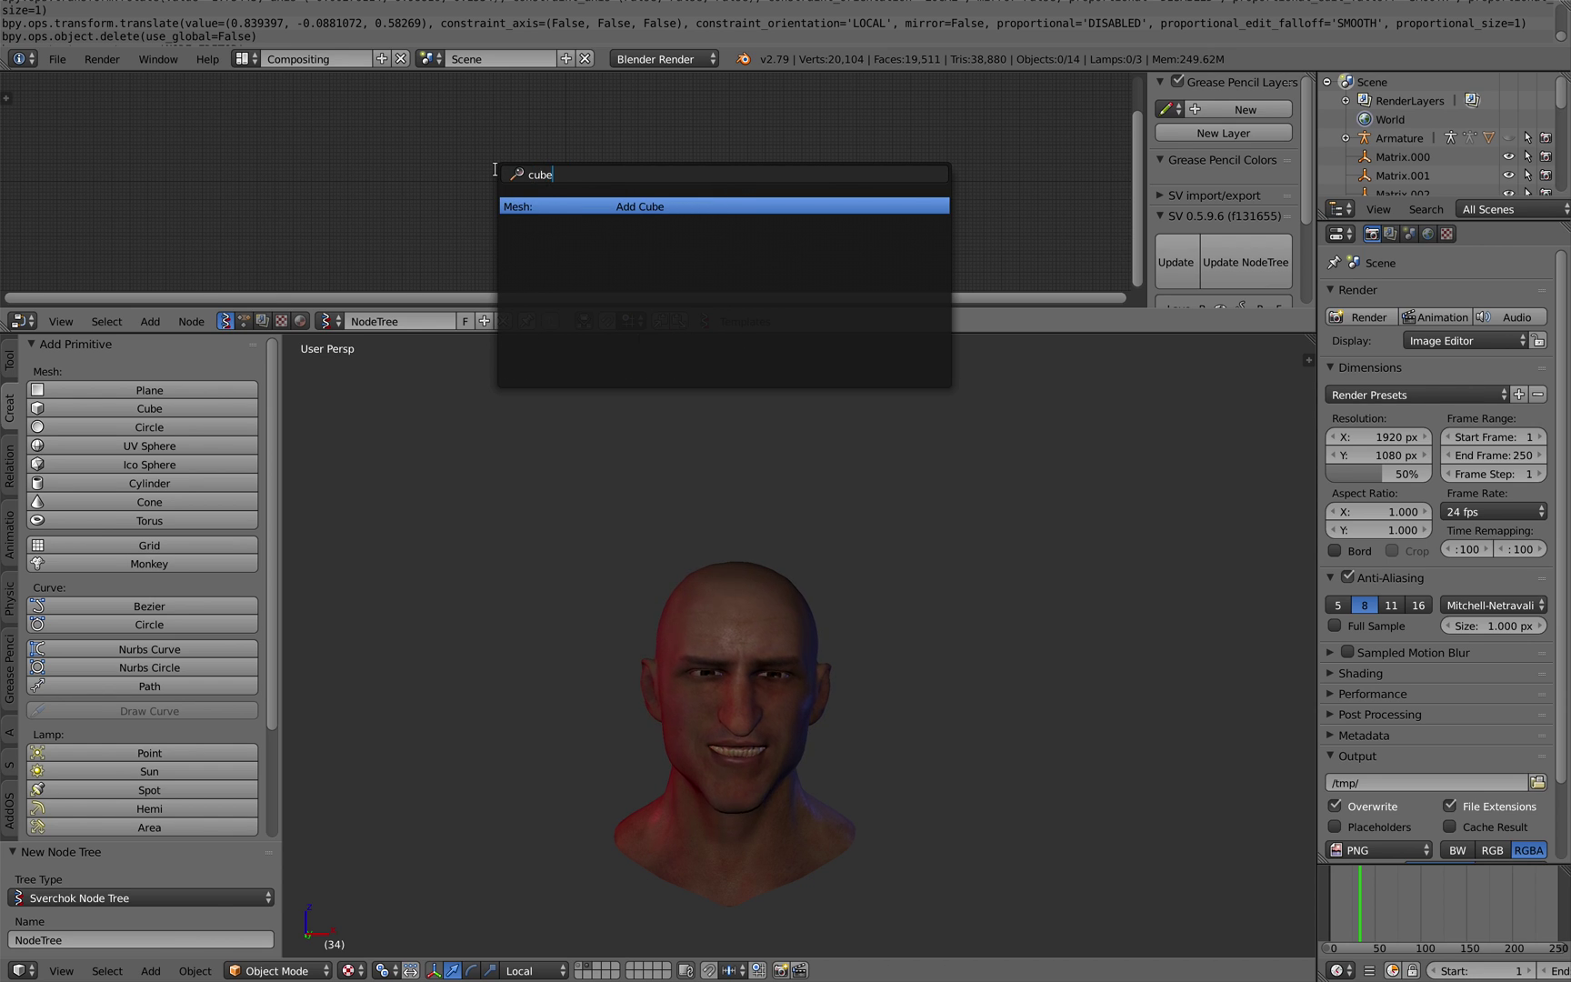
key("Escape")
key("shift+a")
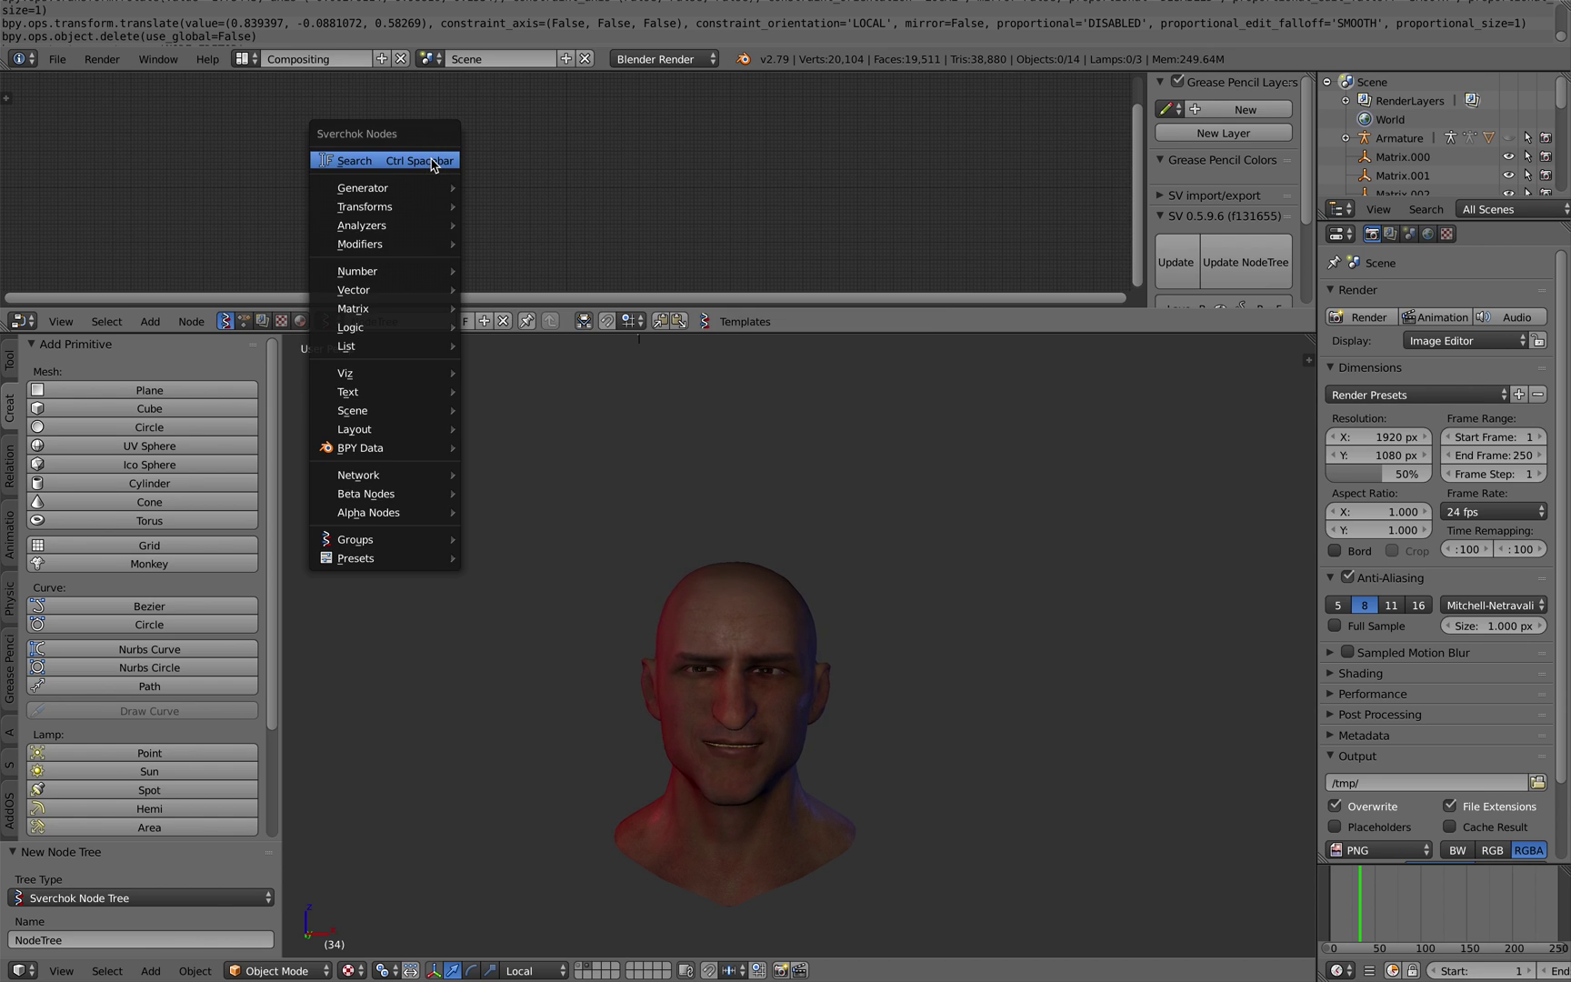
left_click(431, 158)
type("cube")
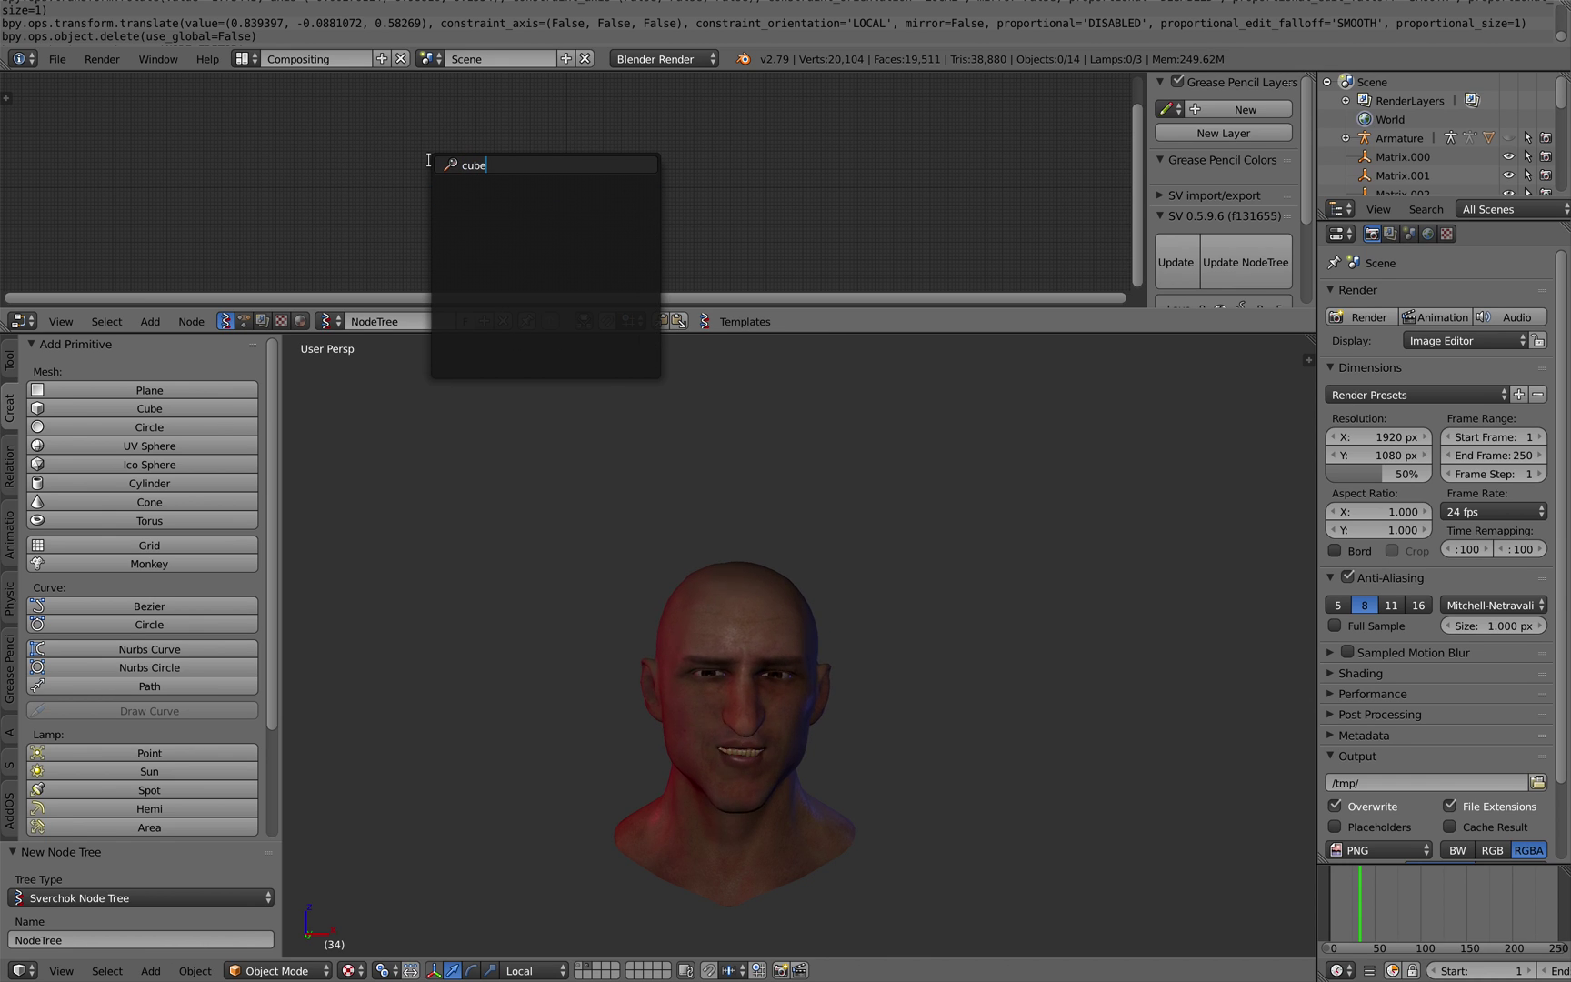
type("box")
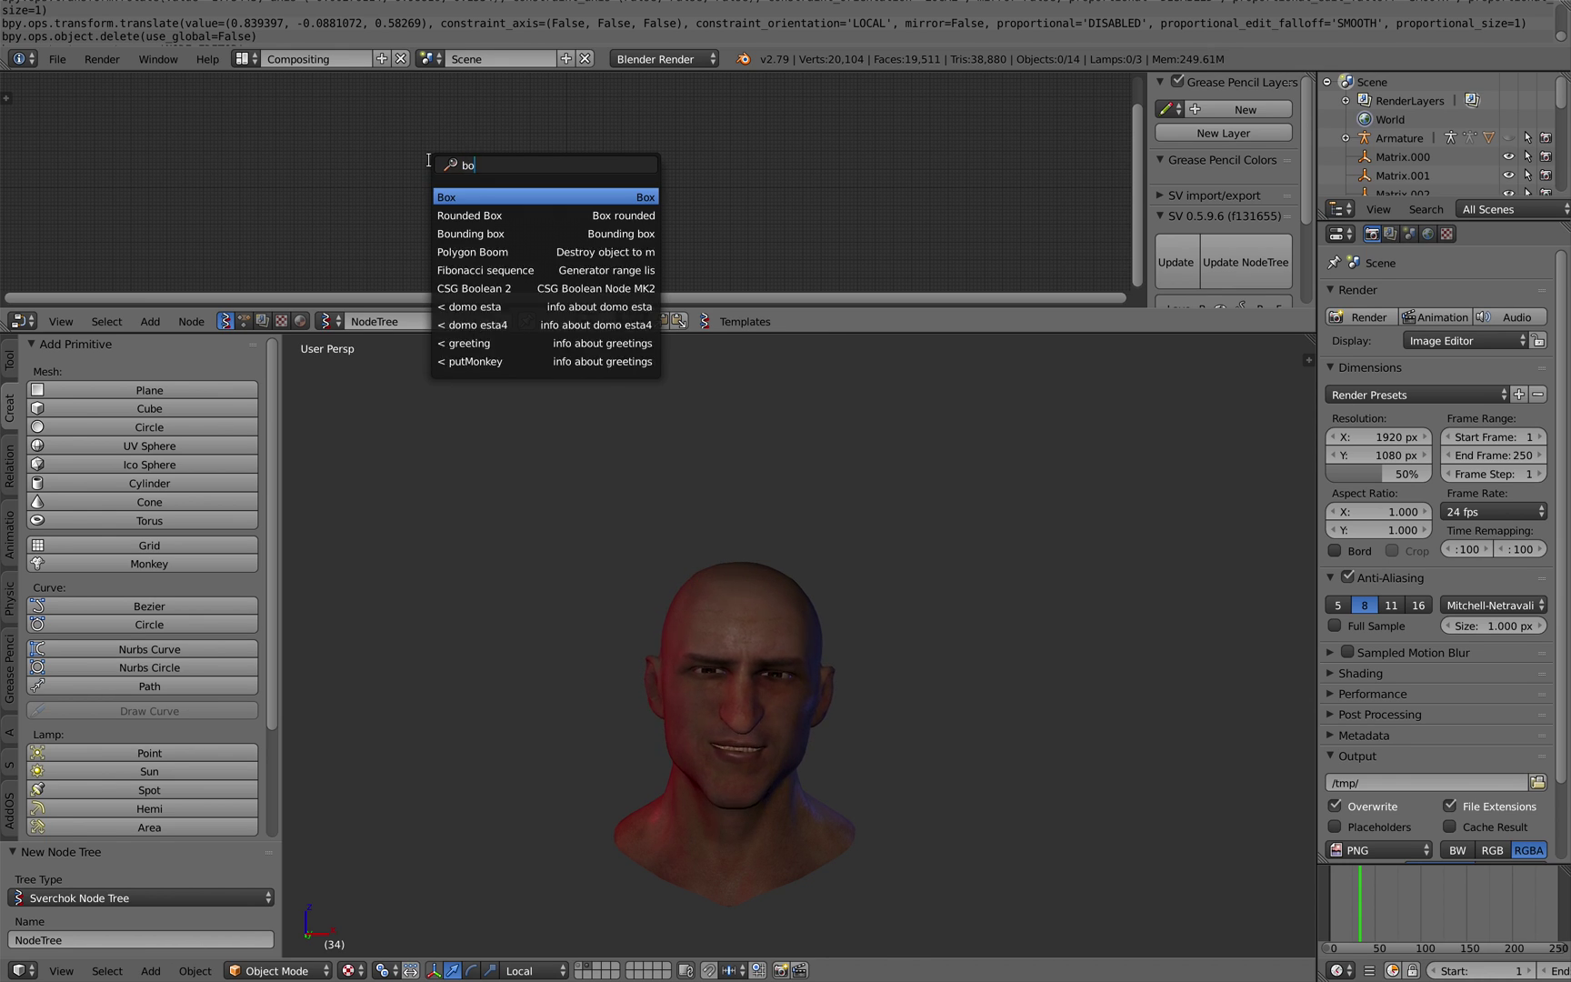
Place the Box node in the Sverchok tree.
left_click(447, 196)
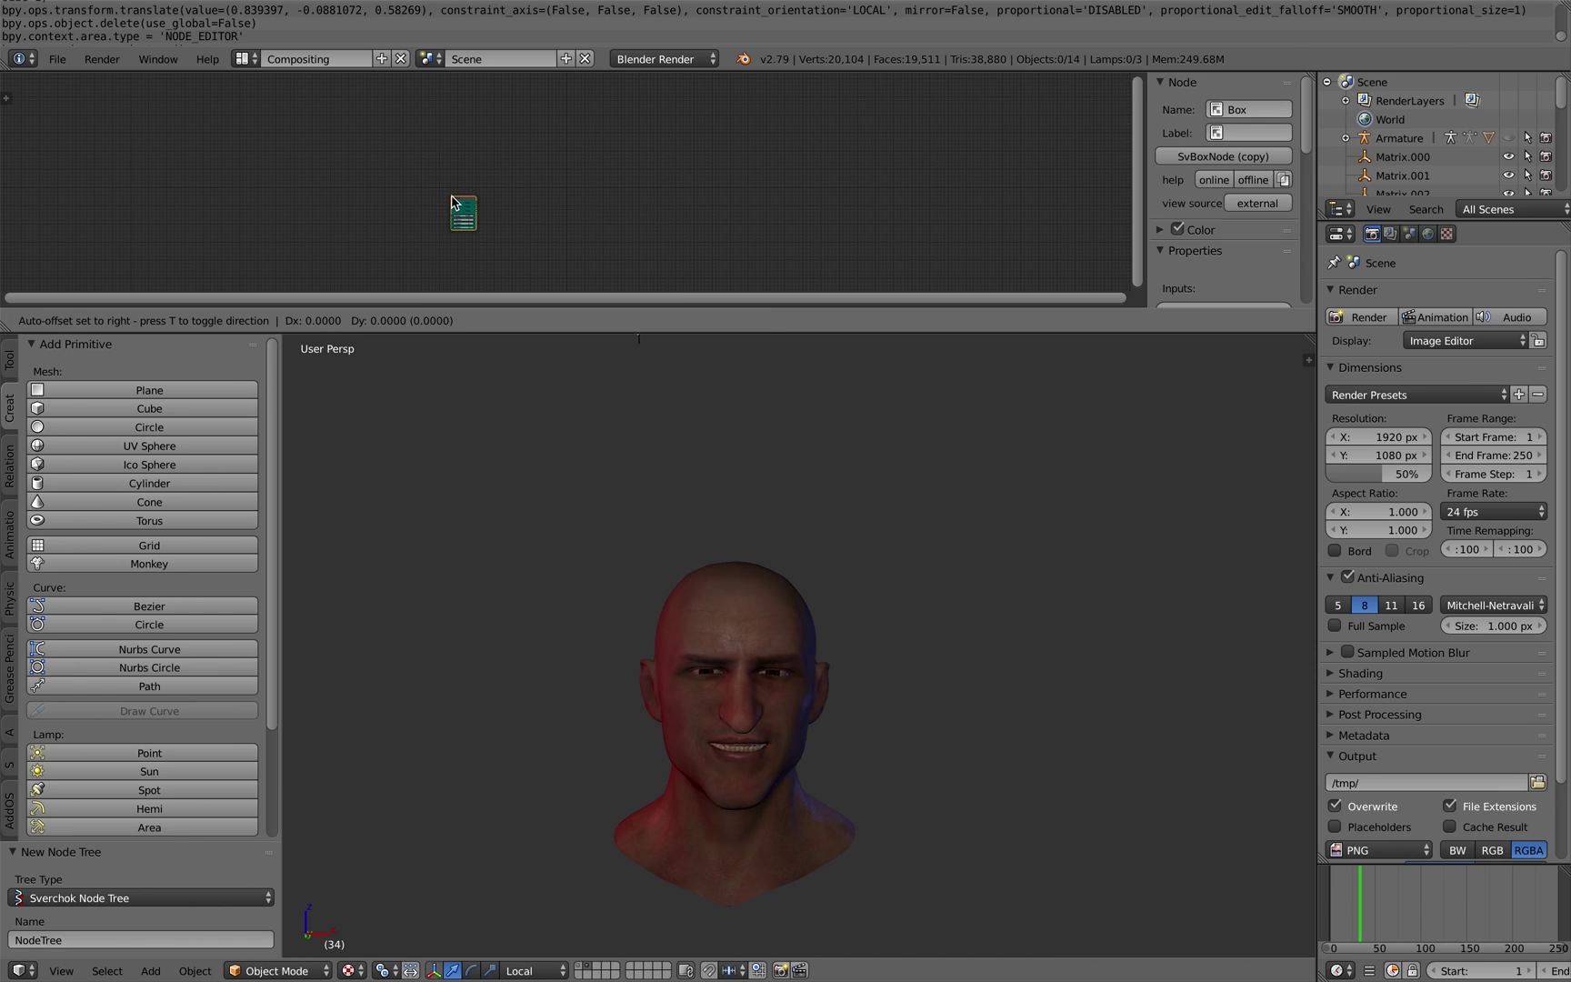
left_click(504, 184)
scroll(504, 185, "up", 2)
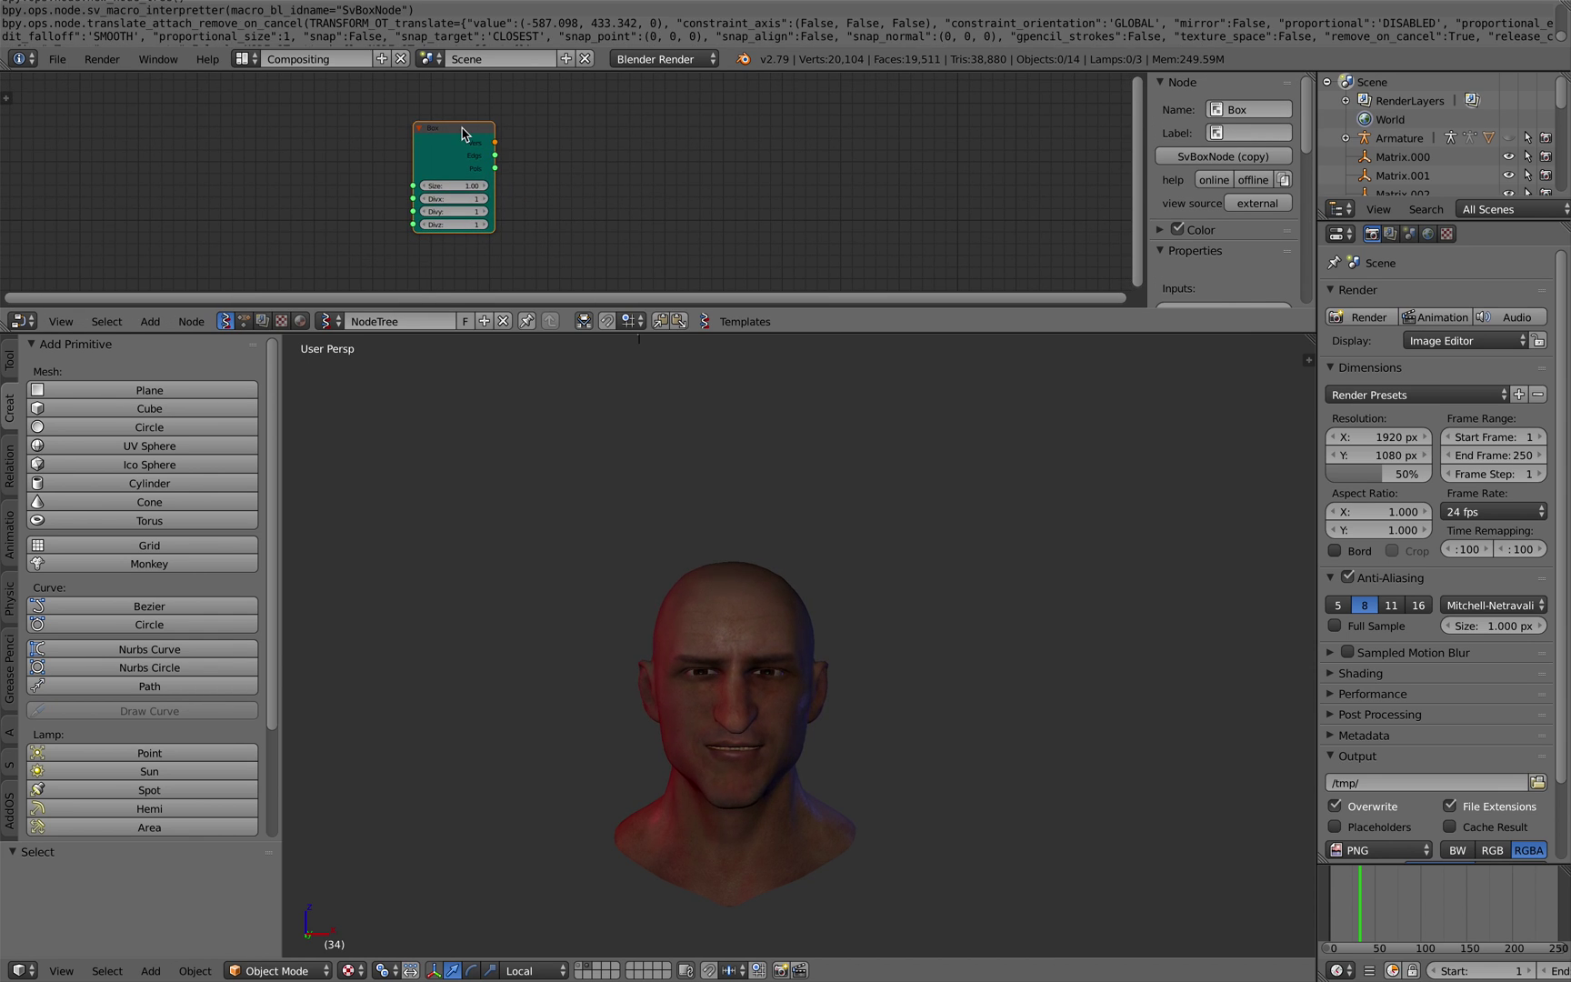
right_click(454, 131)
Add a Viewer BMesh node fed by Box vertices, plus a Matrix in node for its matrix.
key("shift+a")
left_click(600, 138)
type("bme")
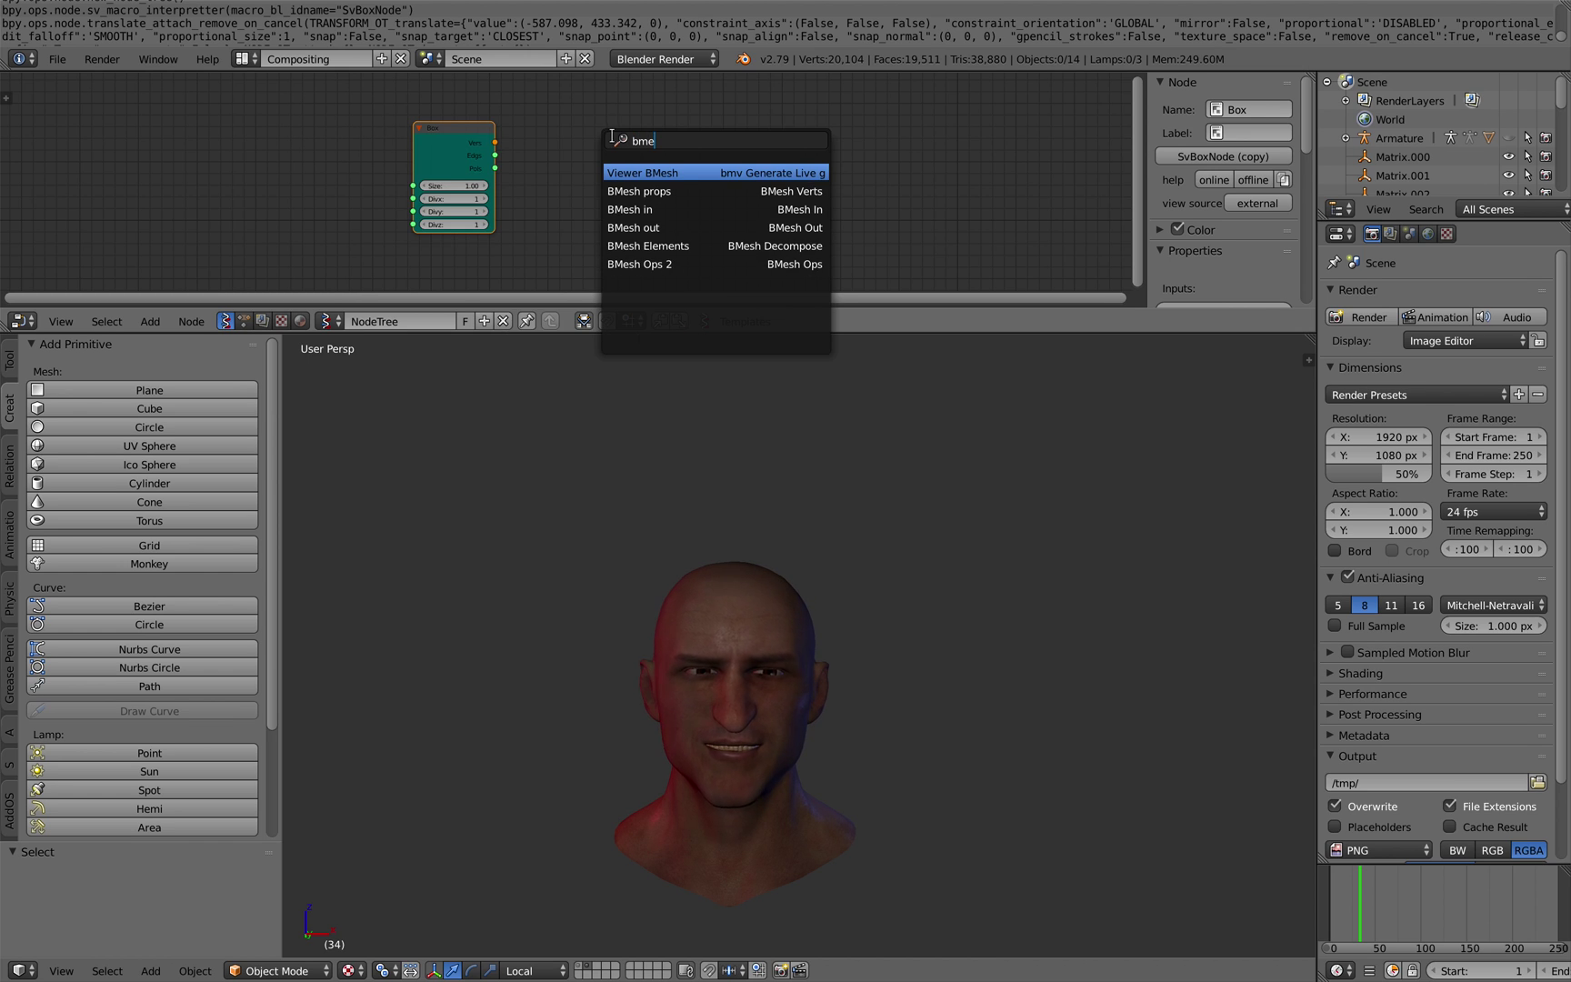
left_click(642, 173)
left_click(615, 123)
left_click_drag(495, 142, 612, 249)
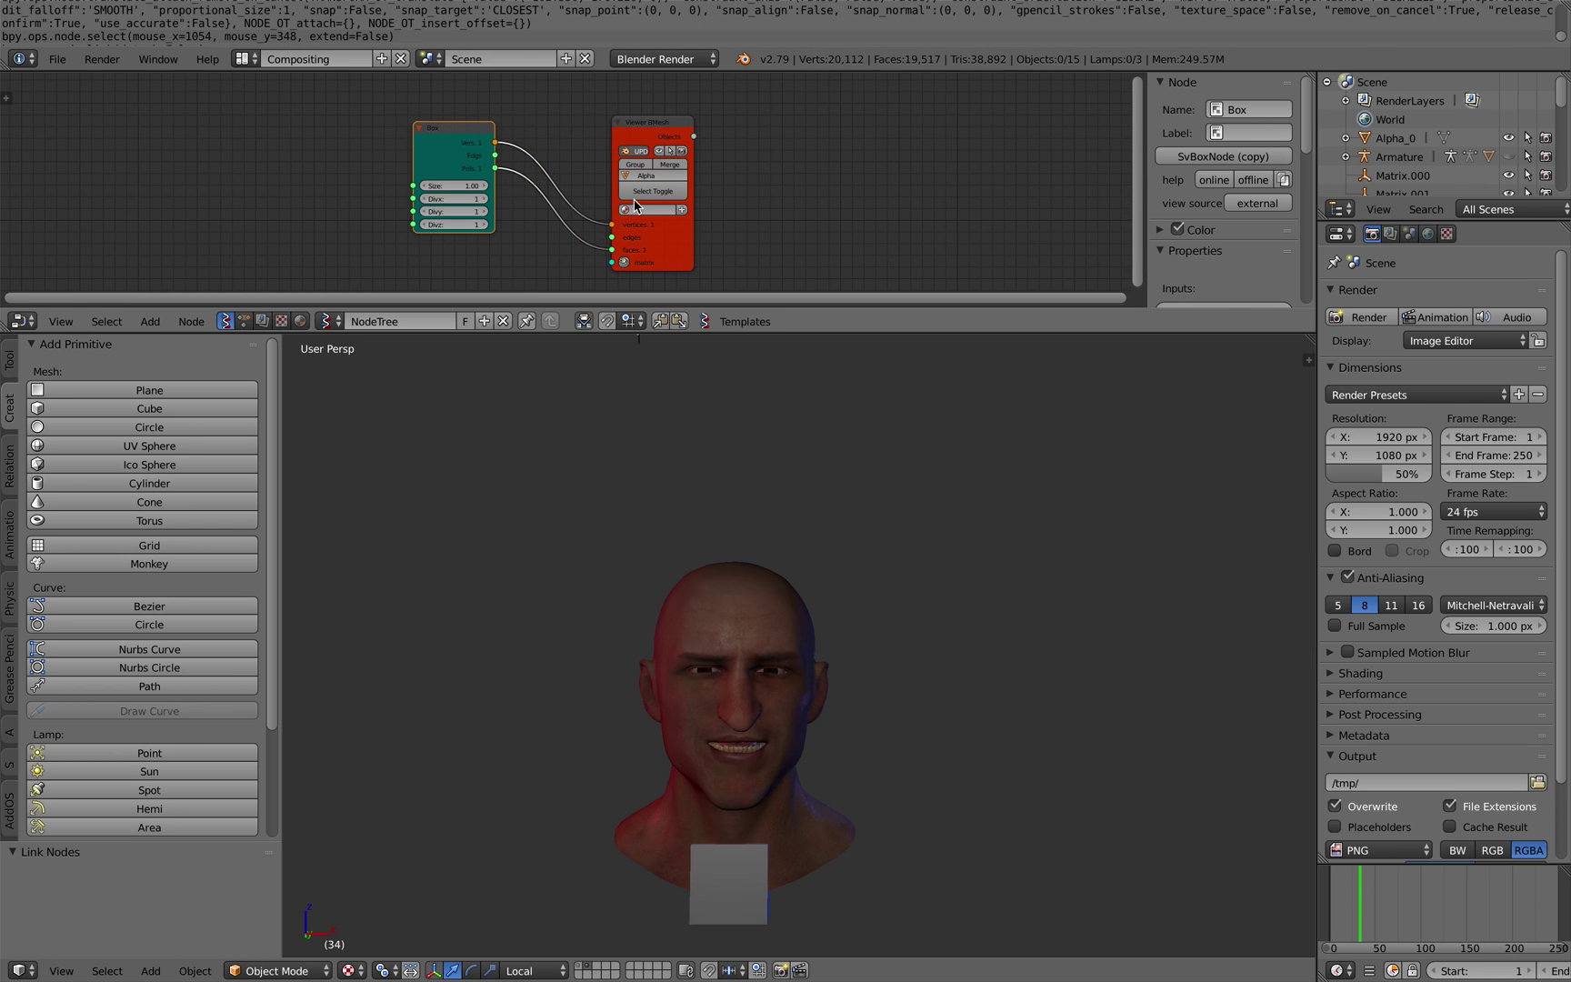
left_click(624, 263)
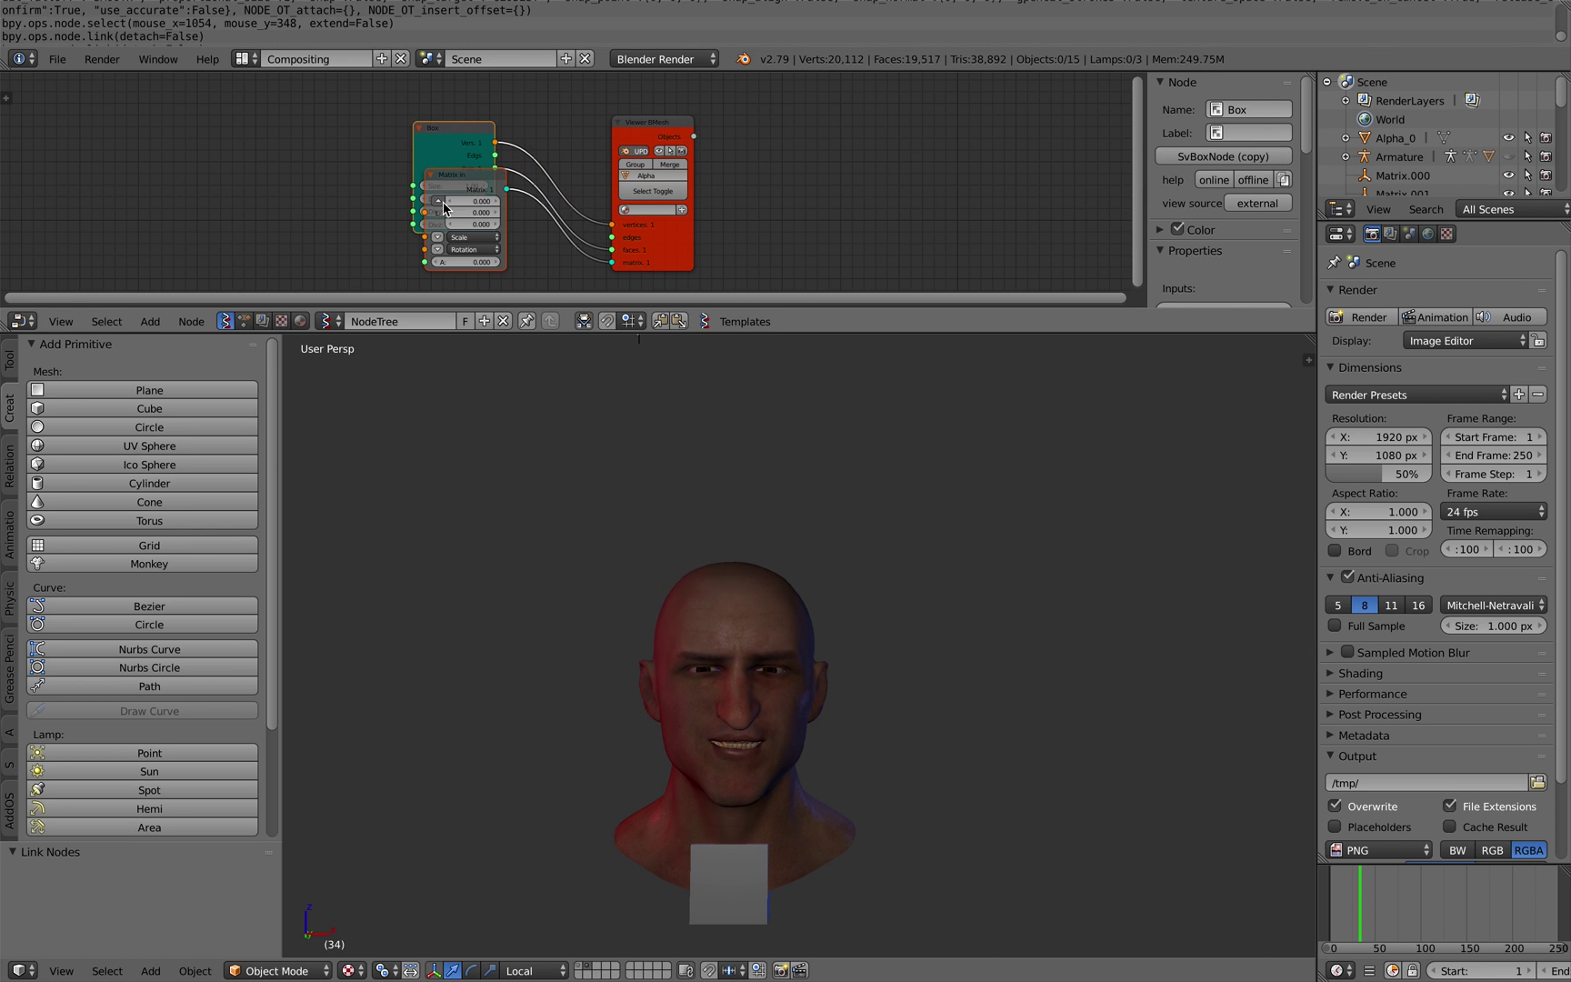
Set Matrix in X offset to -2.580 and place the Matrix in node left of Box.
left_click_drag(465, 202, 487, 201)
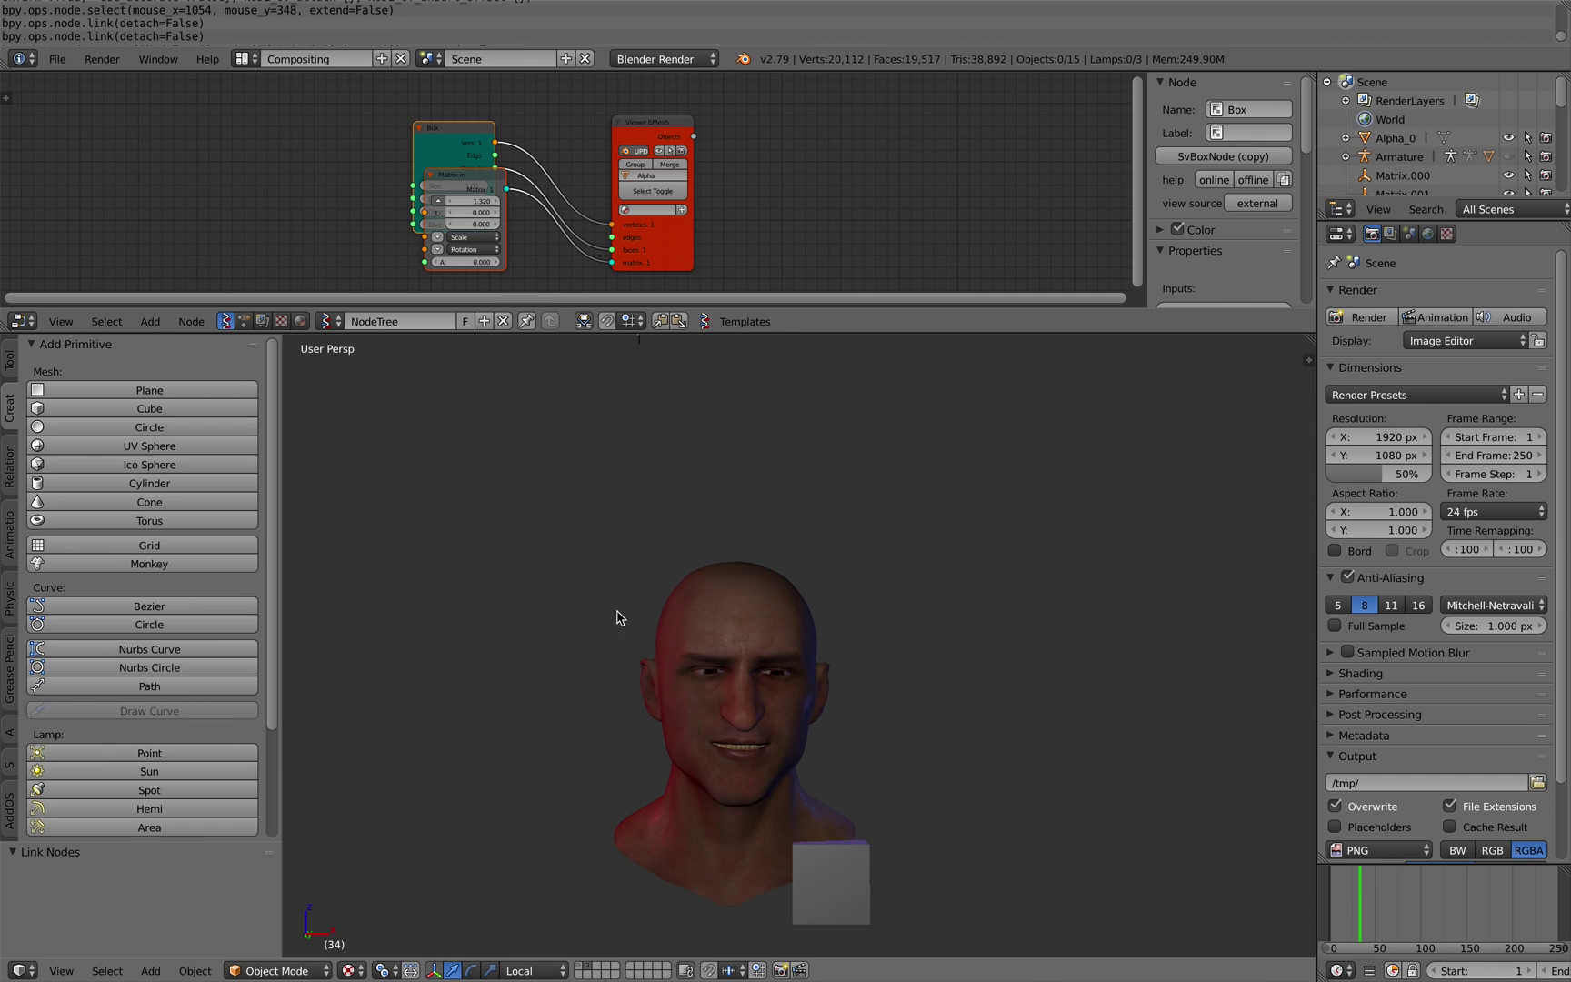
middle_click_drag(621, 617, 414, 565, "shift")
middle_click_drag(520, 585, 467, 561, "shift")
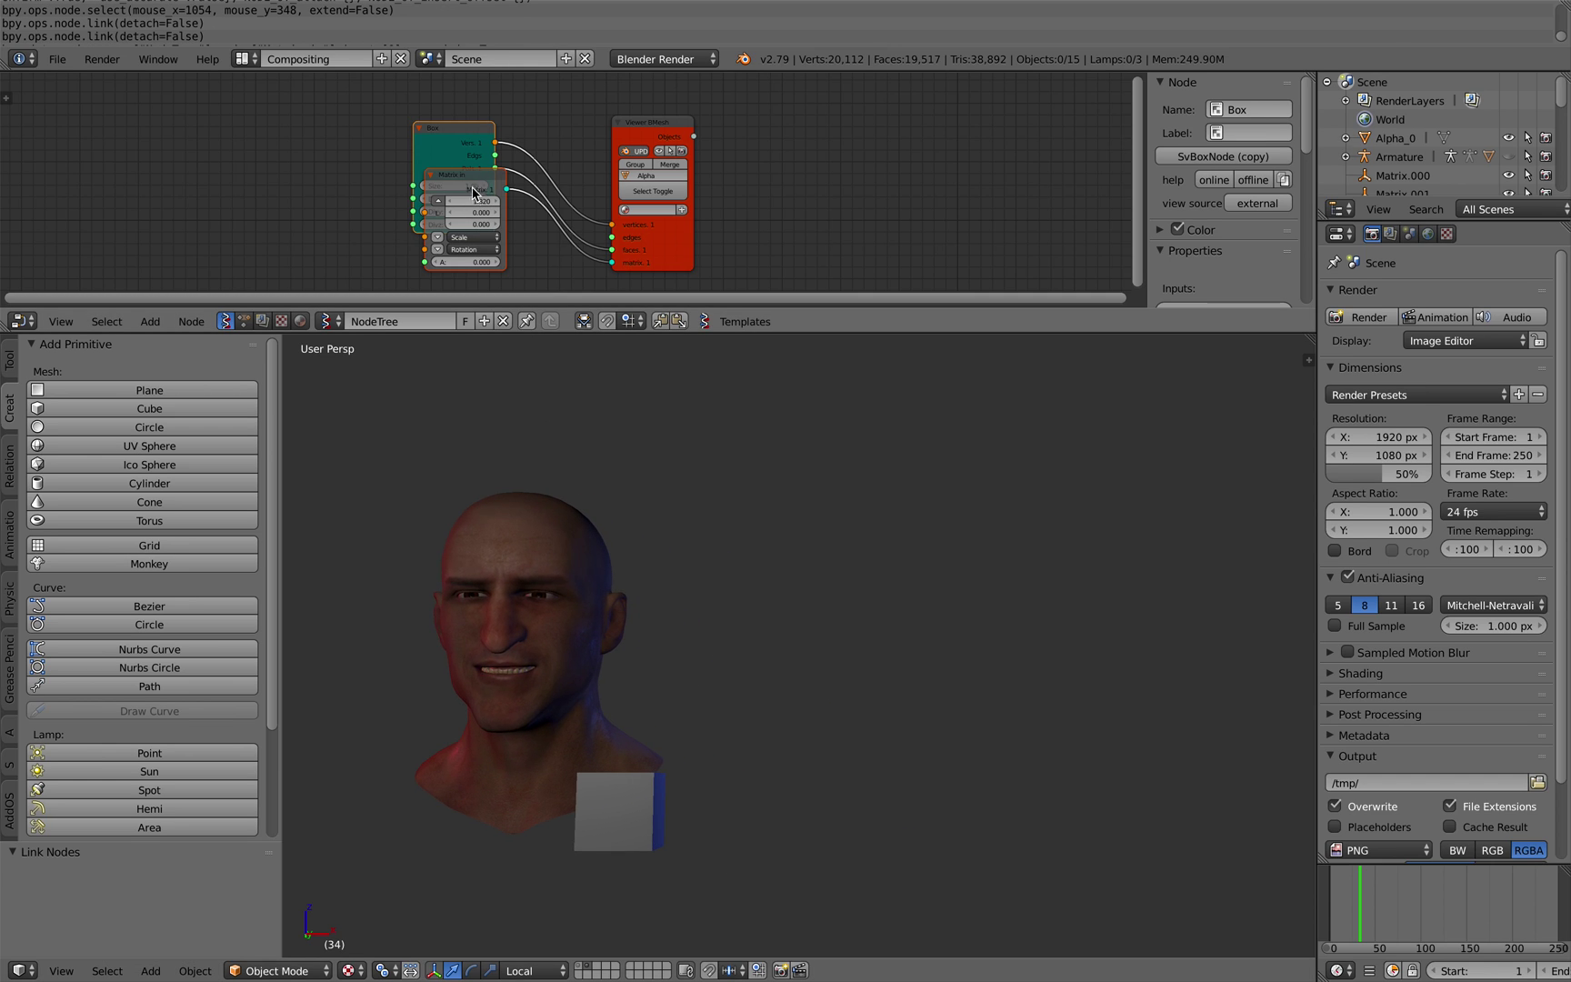
left_click_drag(473, 201, 414, 201)
middle_click_drag(516, 509, 621, 495, "shift")
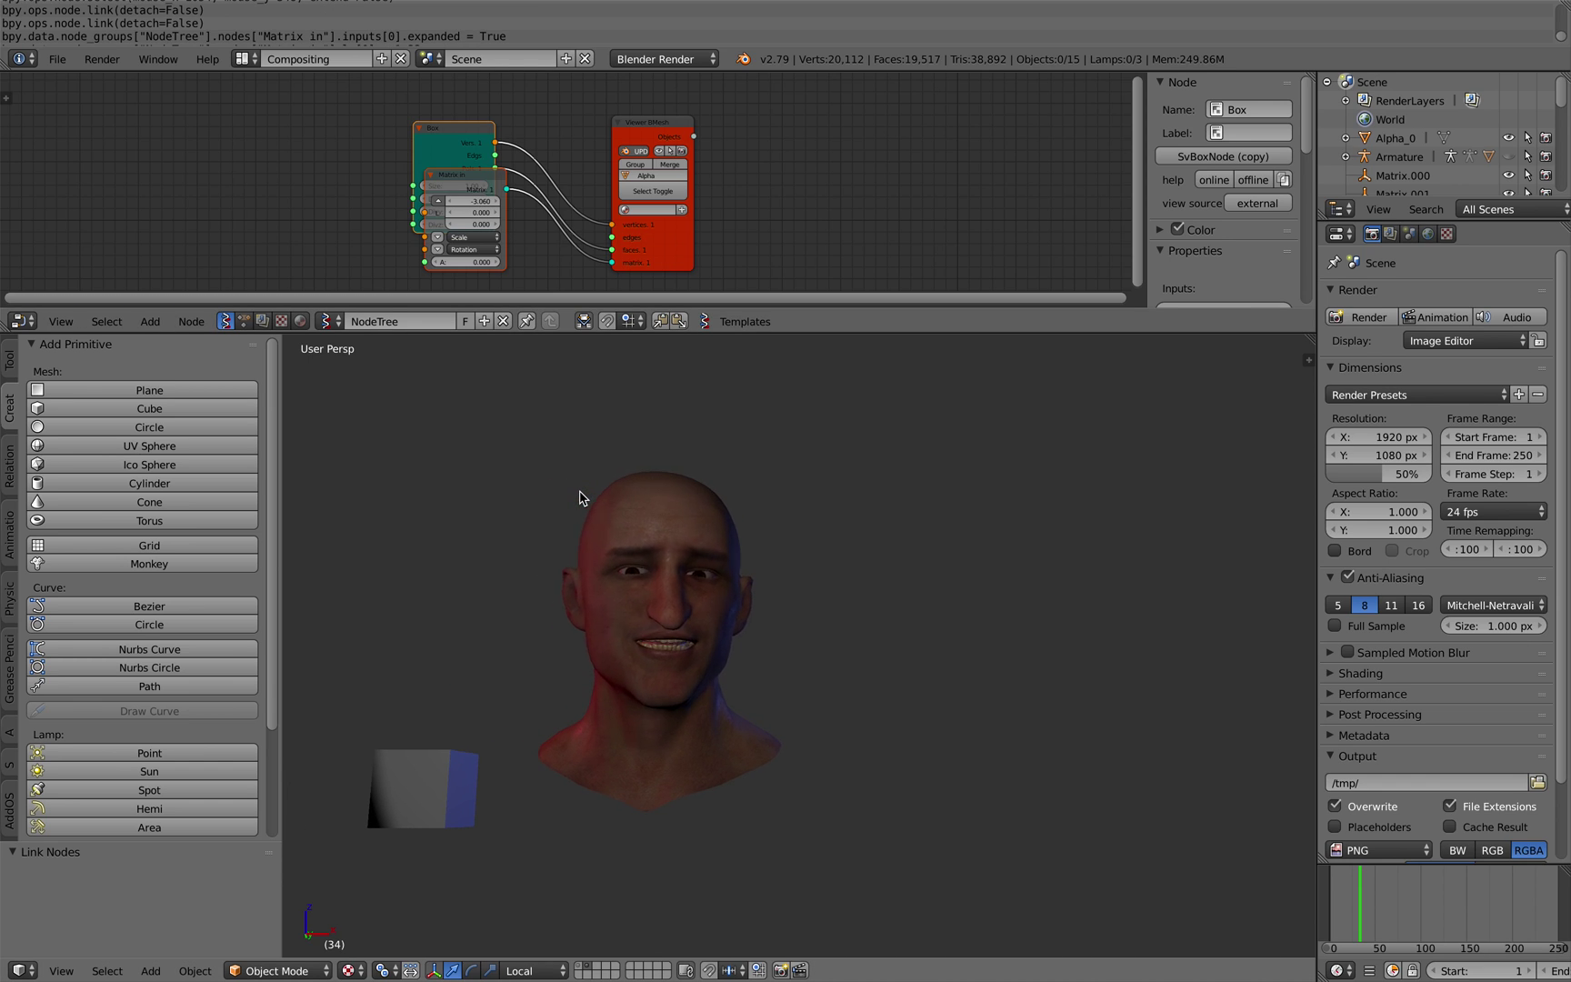
middle_click_drag(527, 572, 502, 642, "shift")
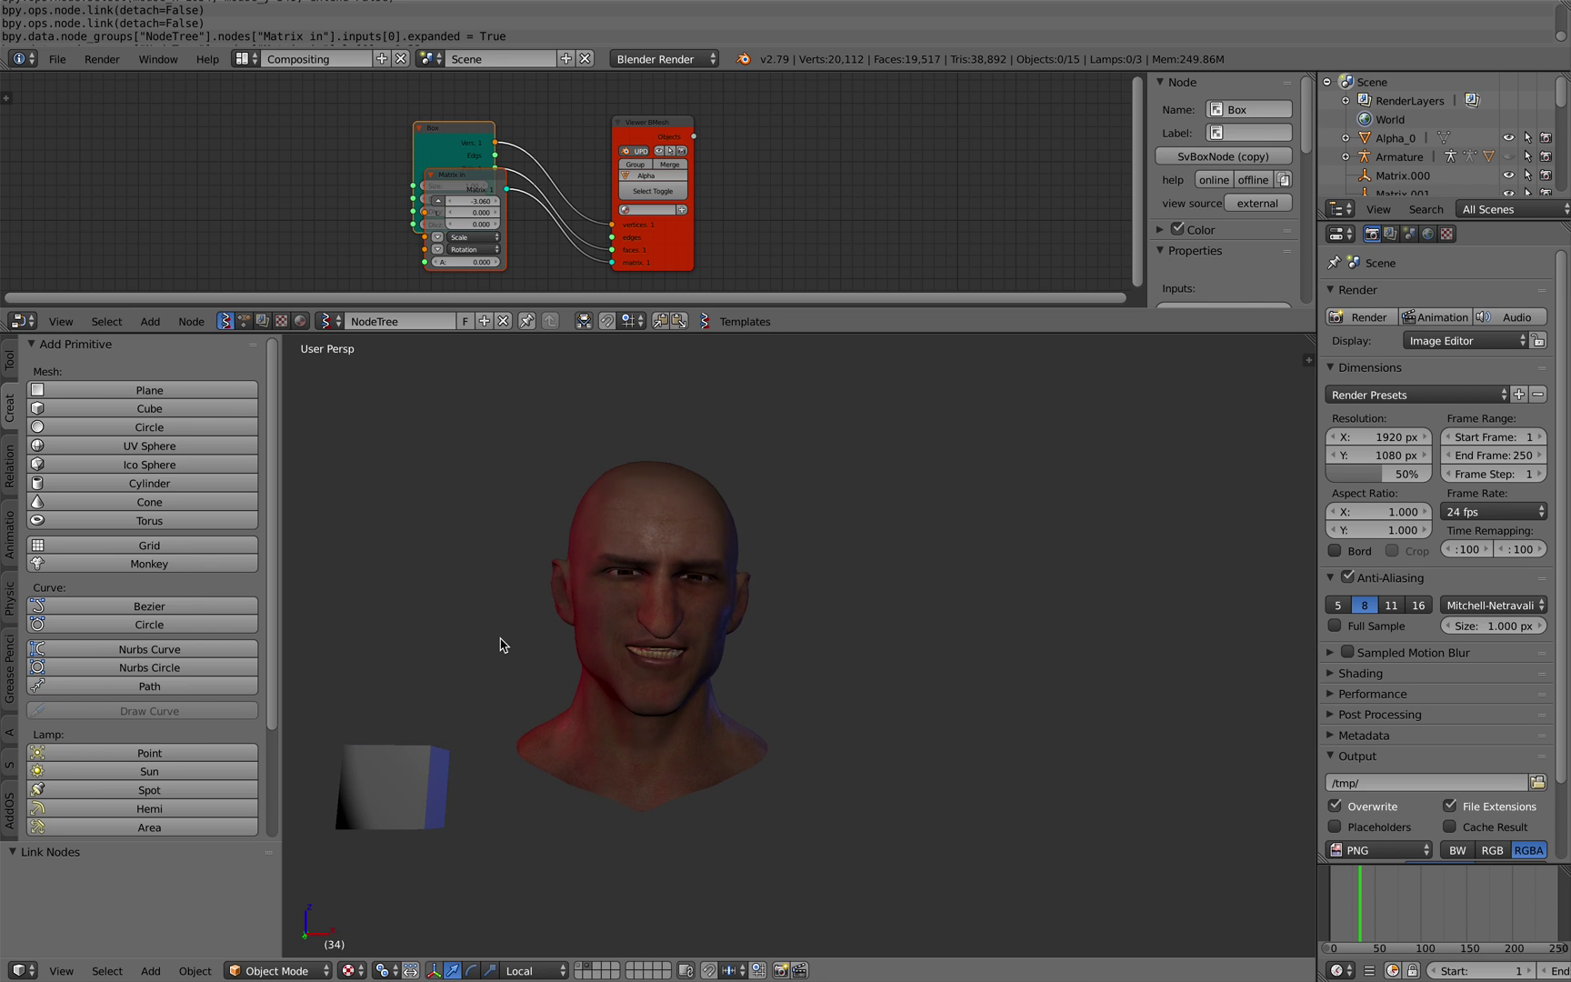
left_click_drag(483, 239, 490, 185)
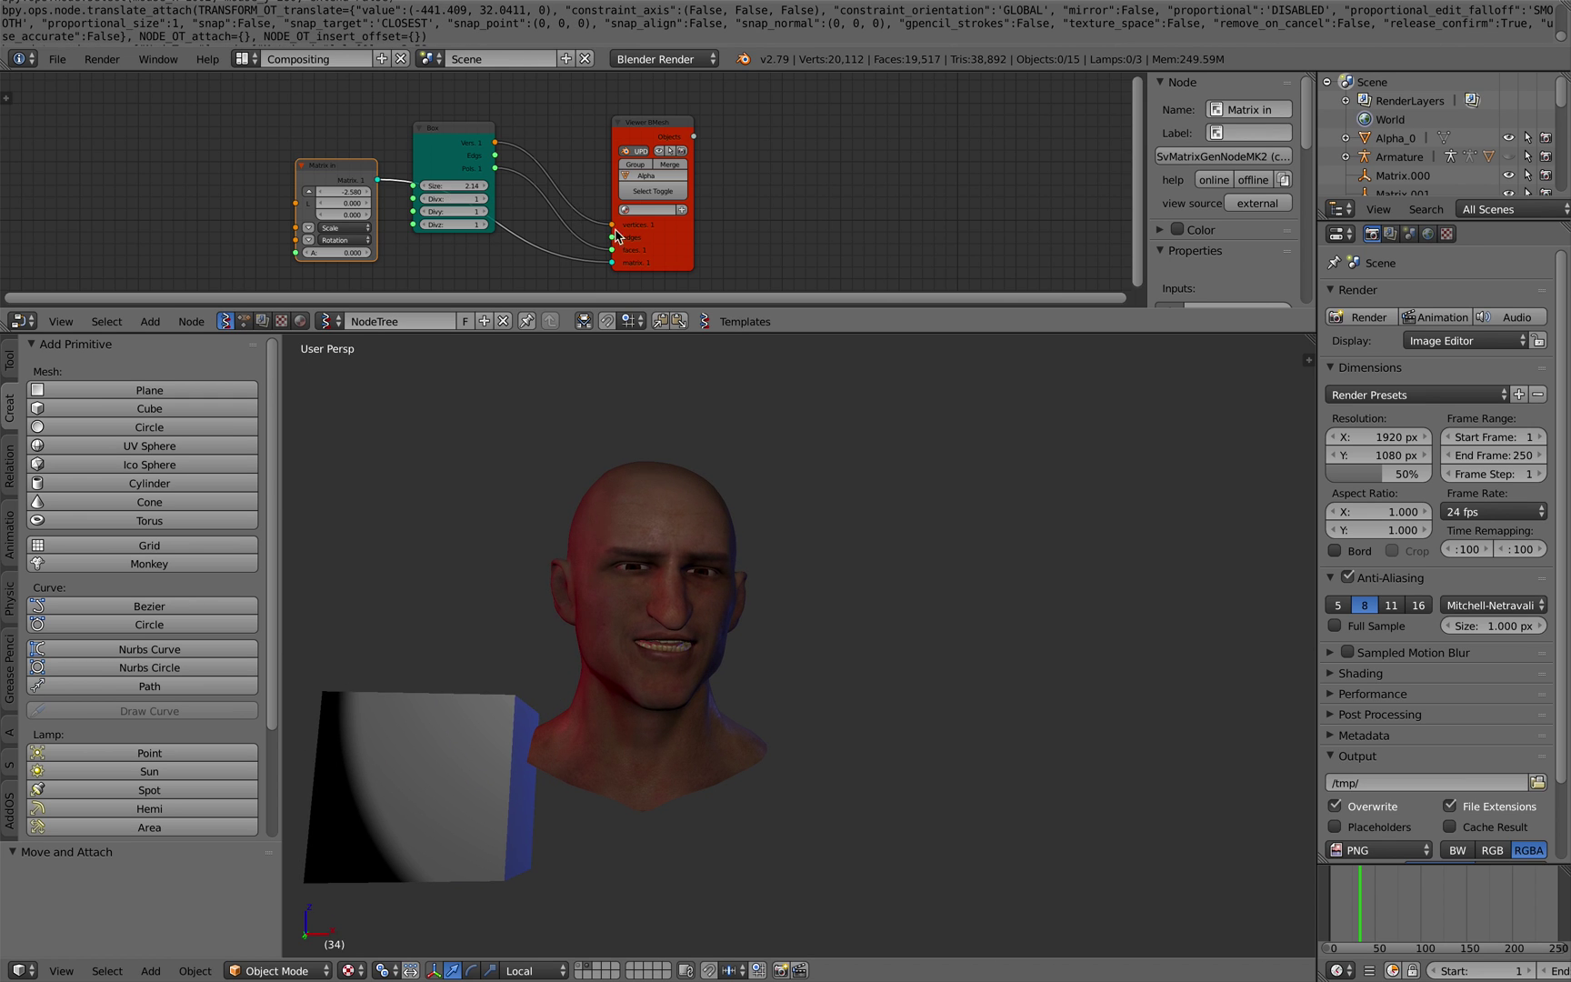
Set the Box size to 2.14 and move the Viewer BMesh node right.
left_click_drag(648, 245, 726, 227)
middle_click_drag(637, 391, 638, 351)
left_click_drag(767, 234, 855, 213)
middle_click_drag(574, 550, 582, 483)
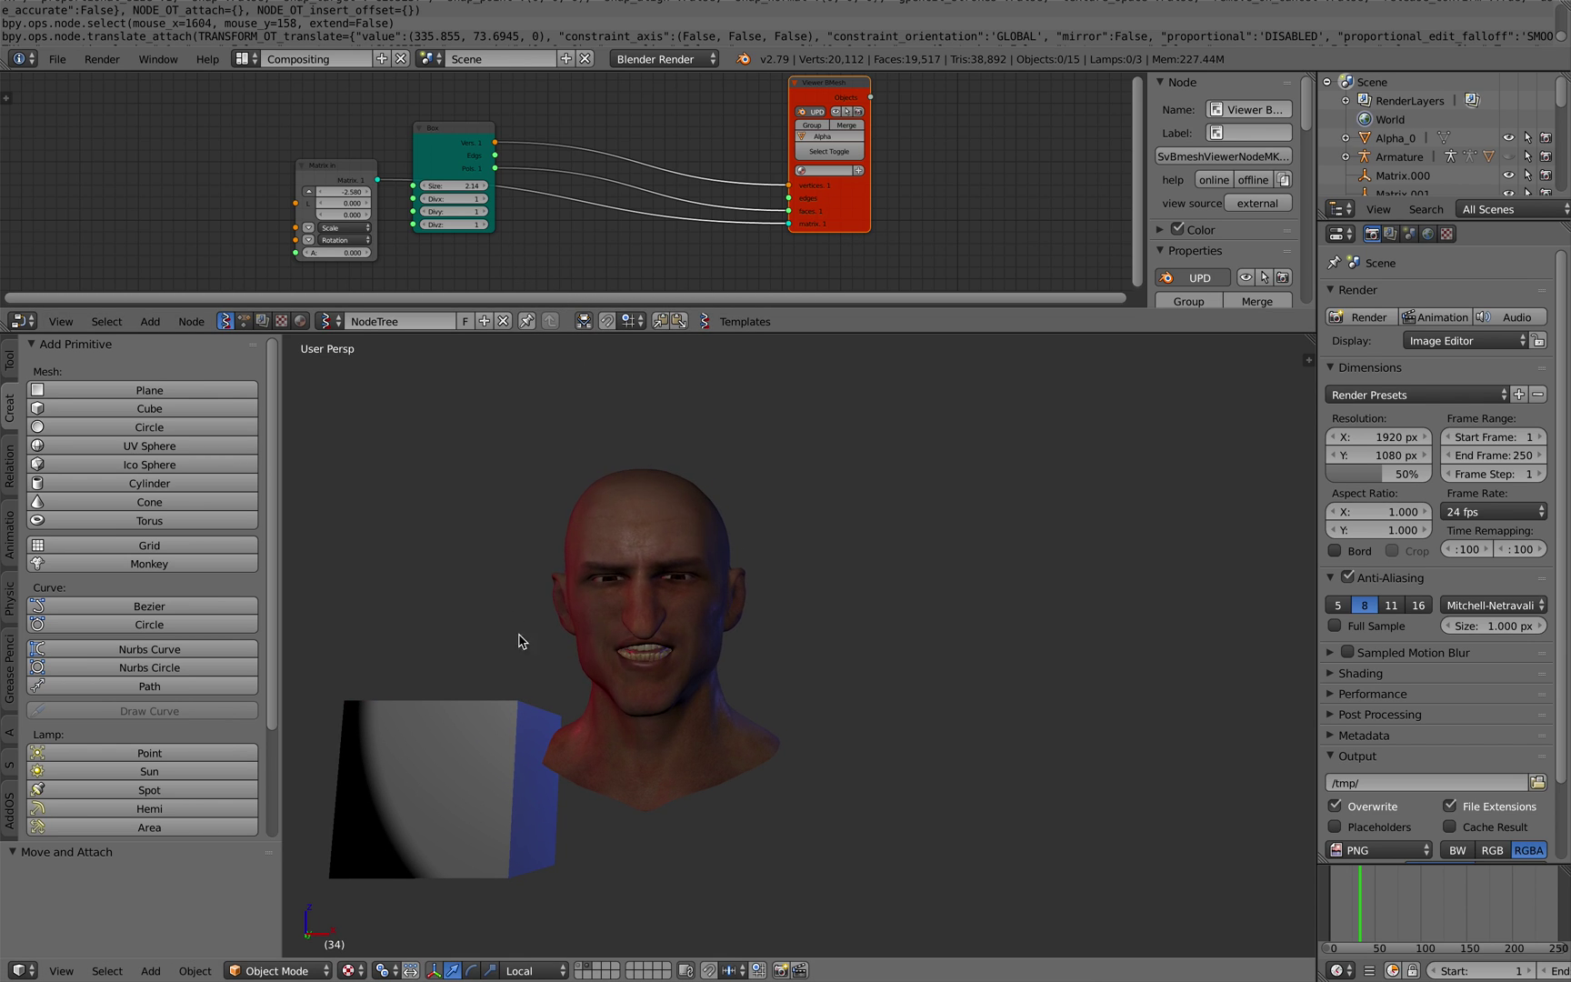
Hide the Viewer BMesh output in the viewport and move the Box node upward.
left_click(837, 113)
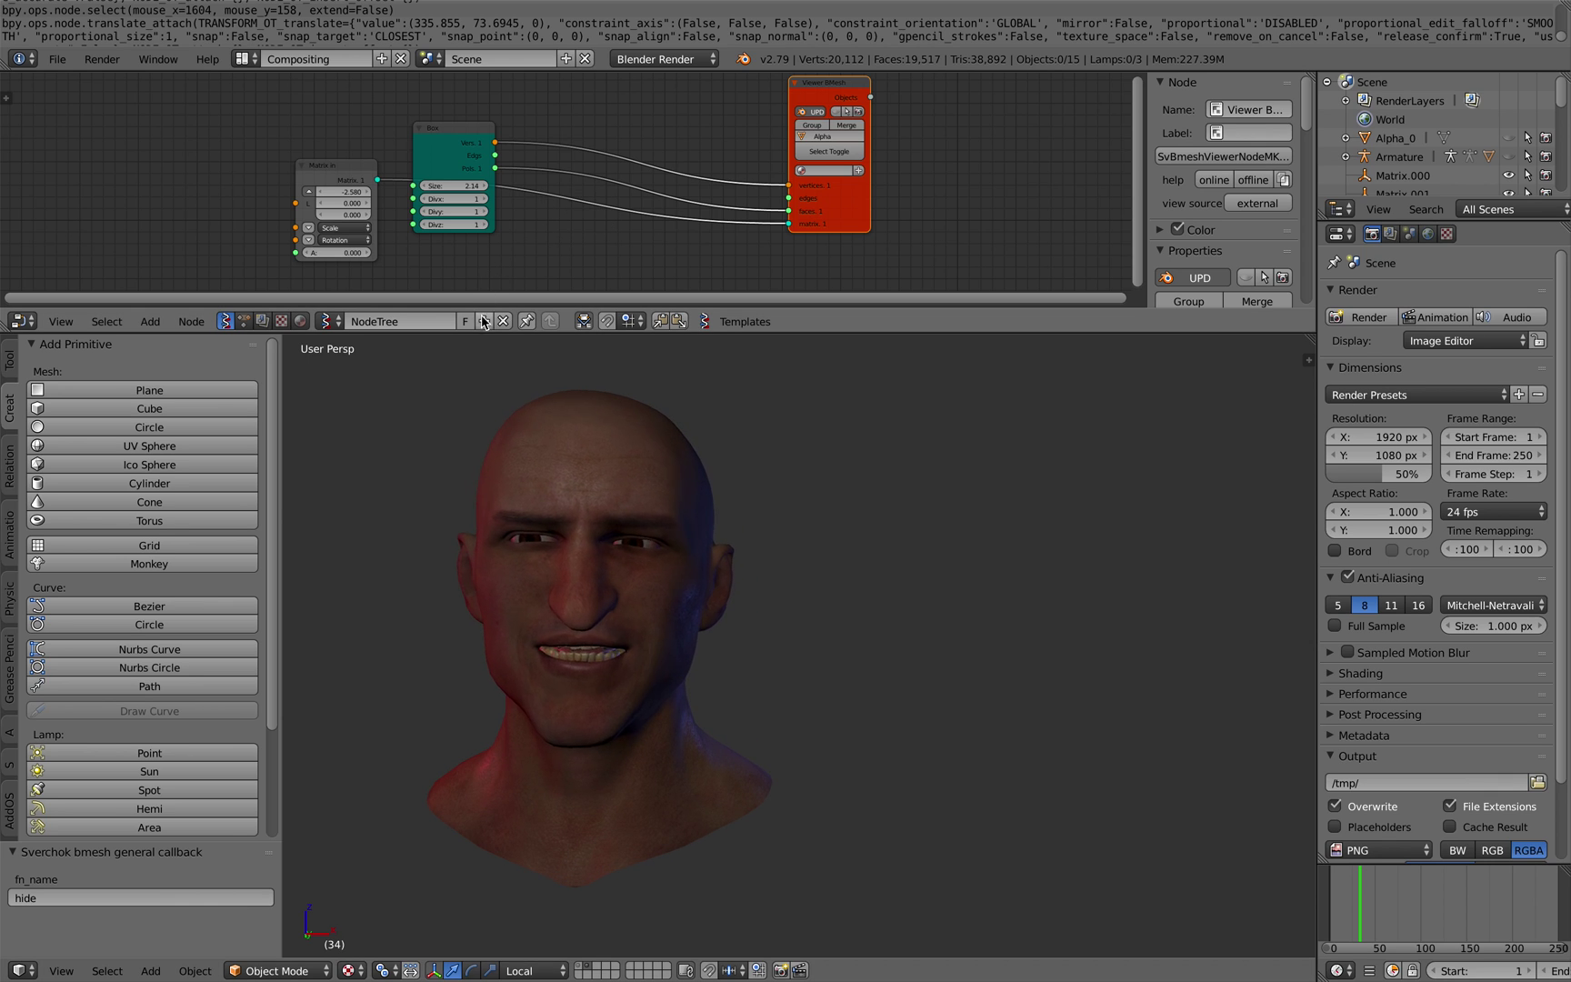
left_click(442, 139)
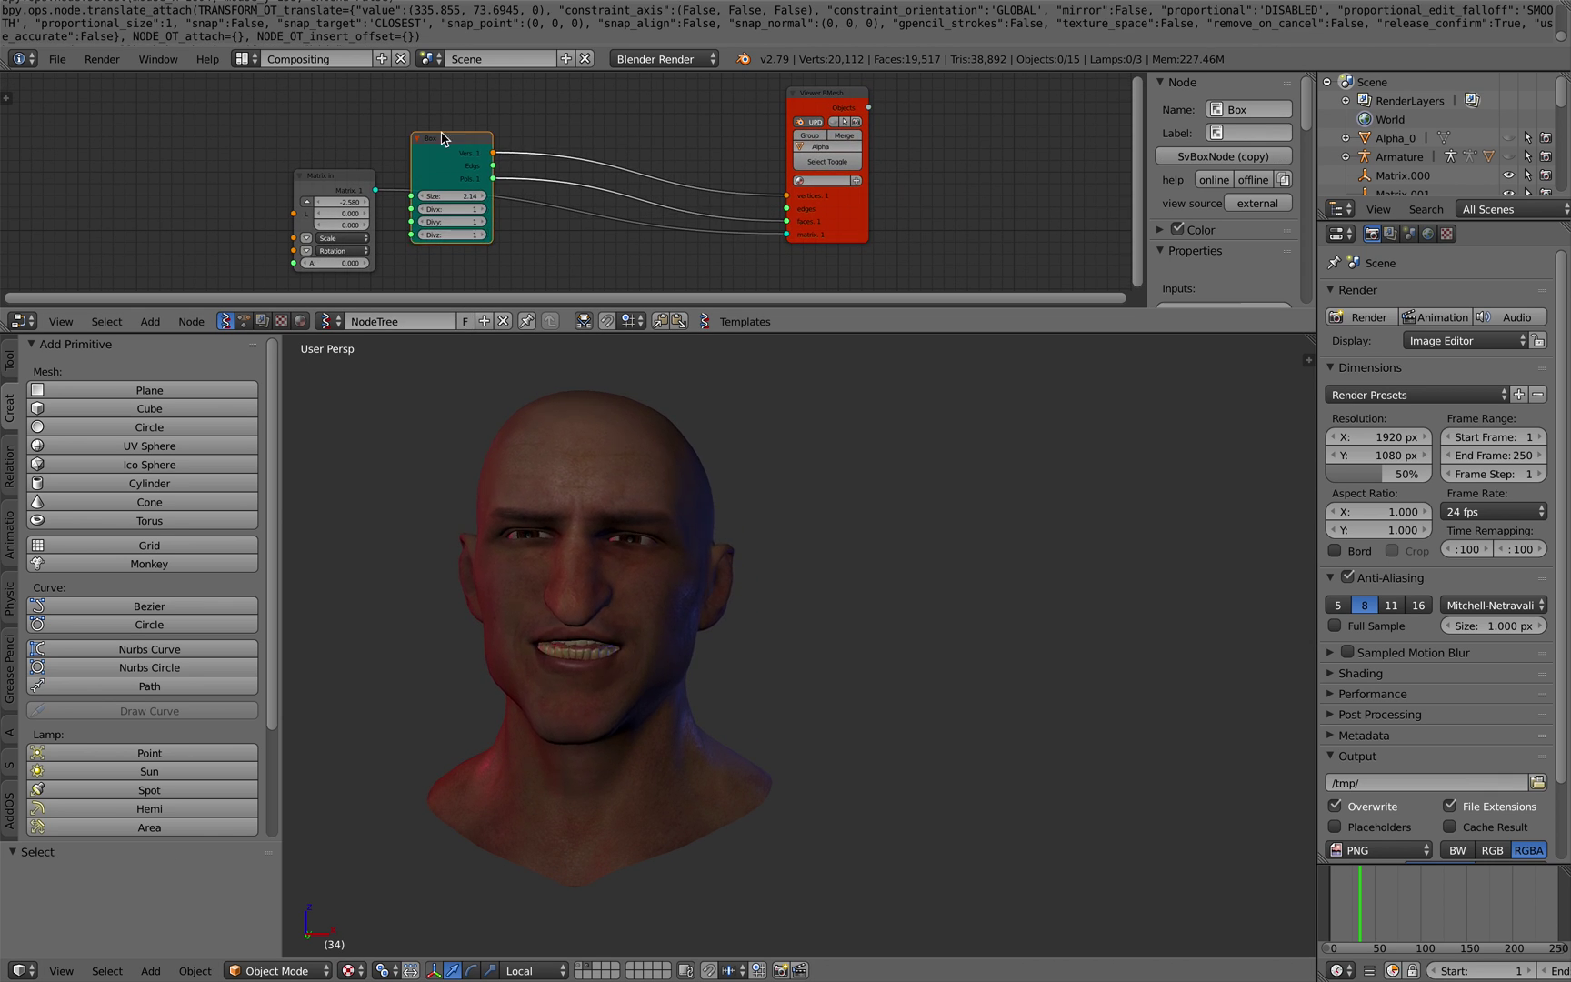
left_click_drag(443, 138, 431, 96)
middle_click_drag(448, 115, 506, 118)
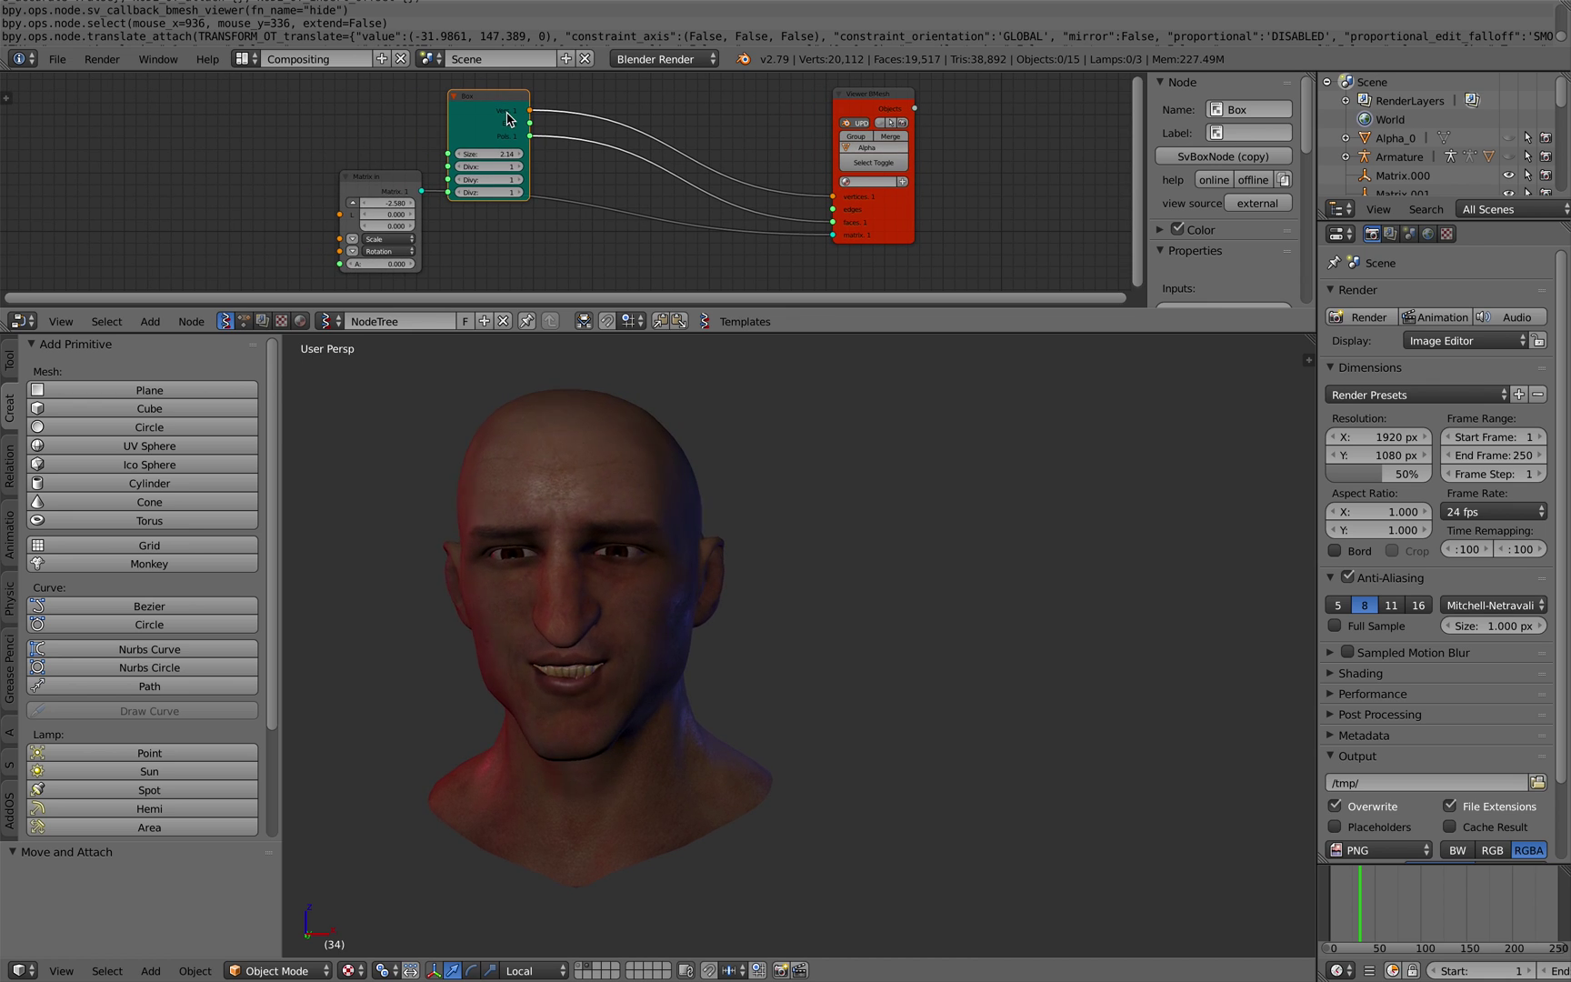